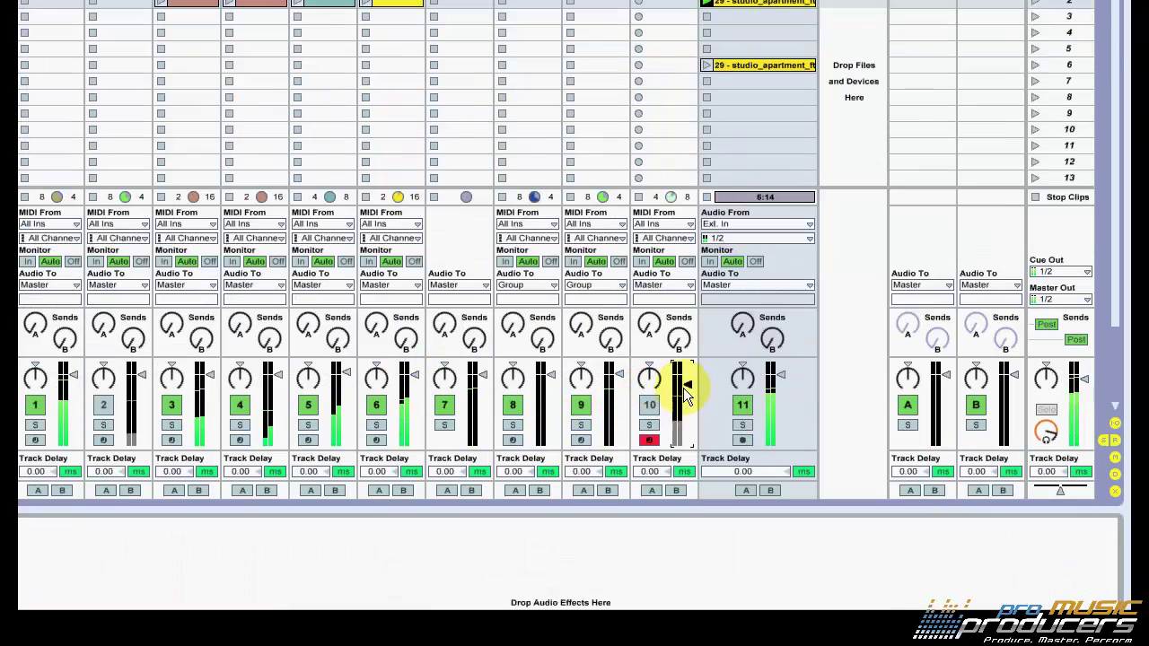
Launch the first scene and mute the Vocals track.
{"action": "left_click", "coordinate": [640, 199]}
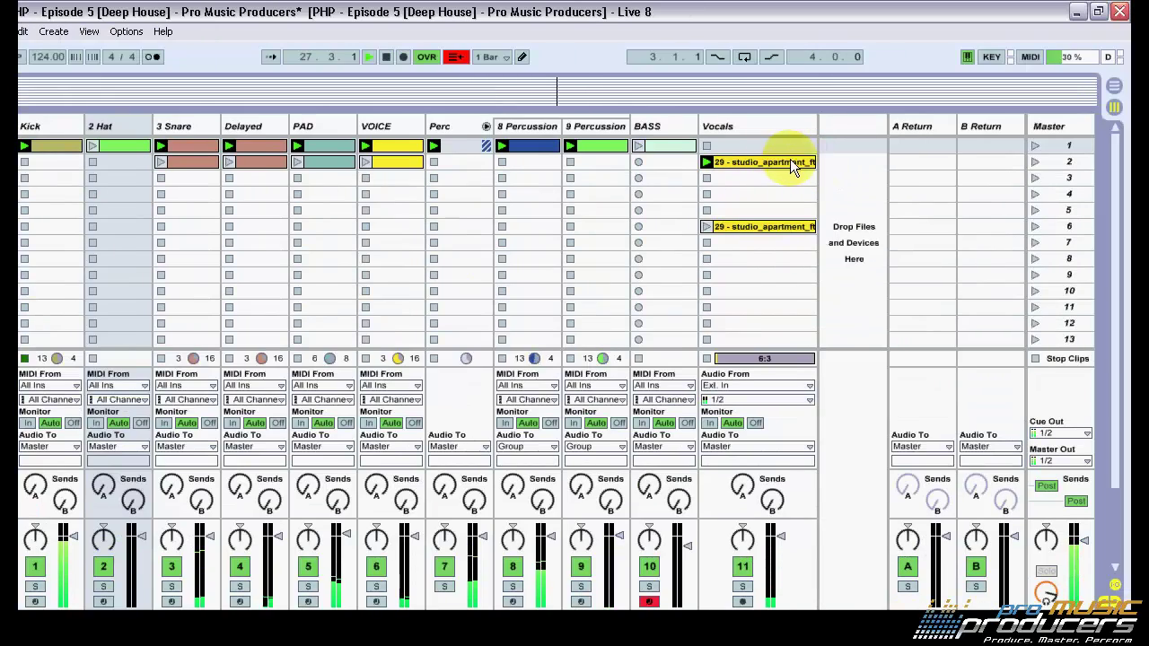
{"action": "left_click", "coordinate": [1032, 148]}
{"action": "left_click", "coordinate": [743, 484]}
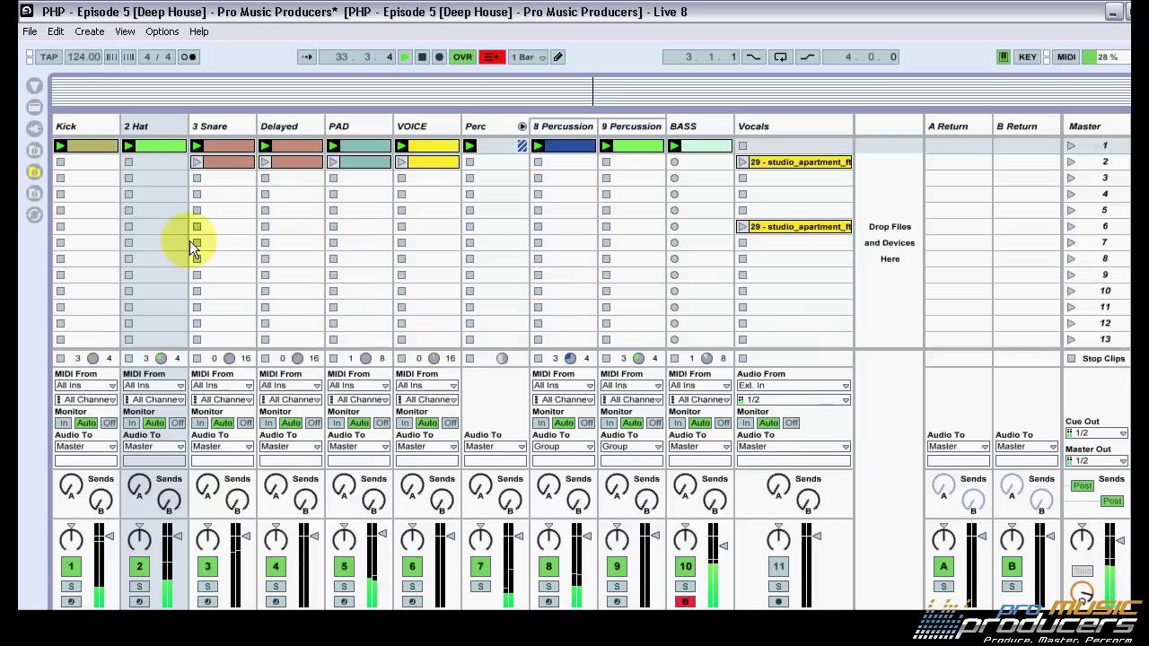
Add the Auto Filter audio effect to the Master track.
{"action": "left_click", "coordinate": [34, 27]}
{"action": "left_click", "coordinate": [64, 65]}
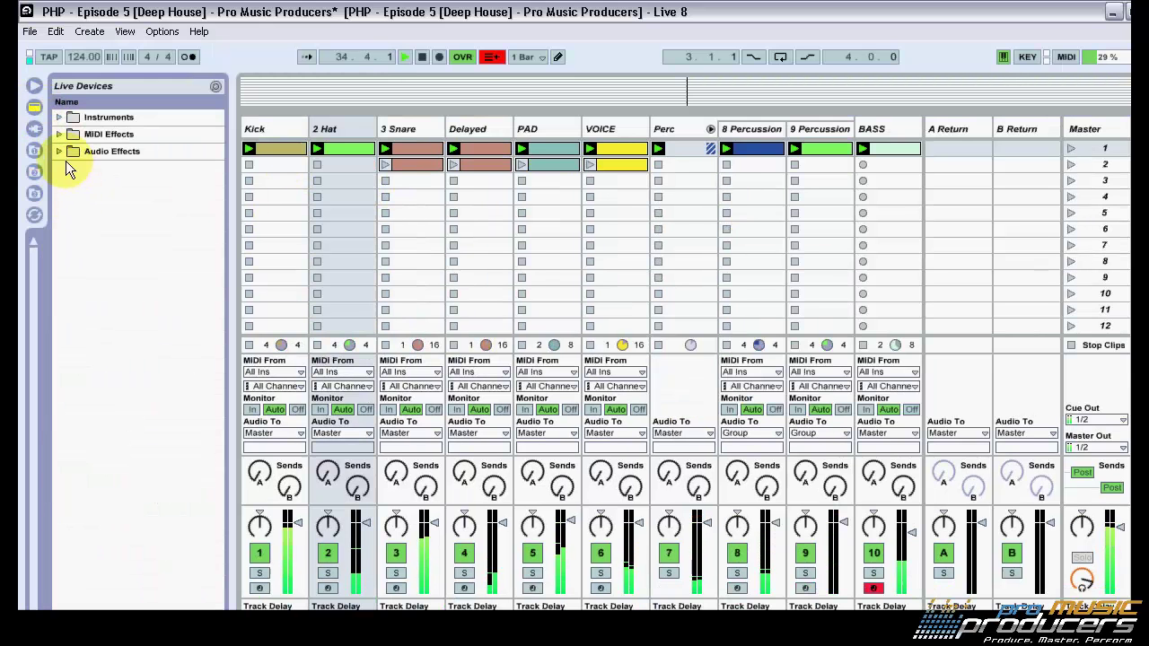
{"action": "left_click", "coordinate": [64, 150]}
{"action": "left_click", "coordinate": [81, 184]}
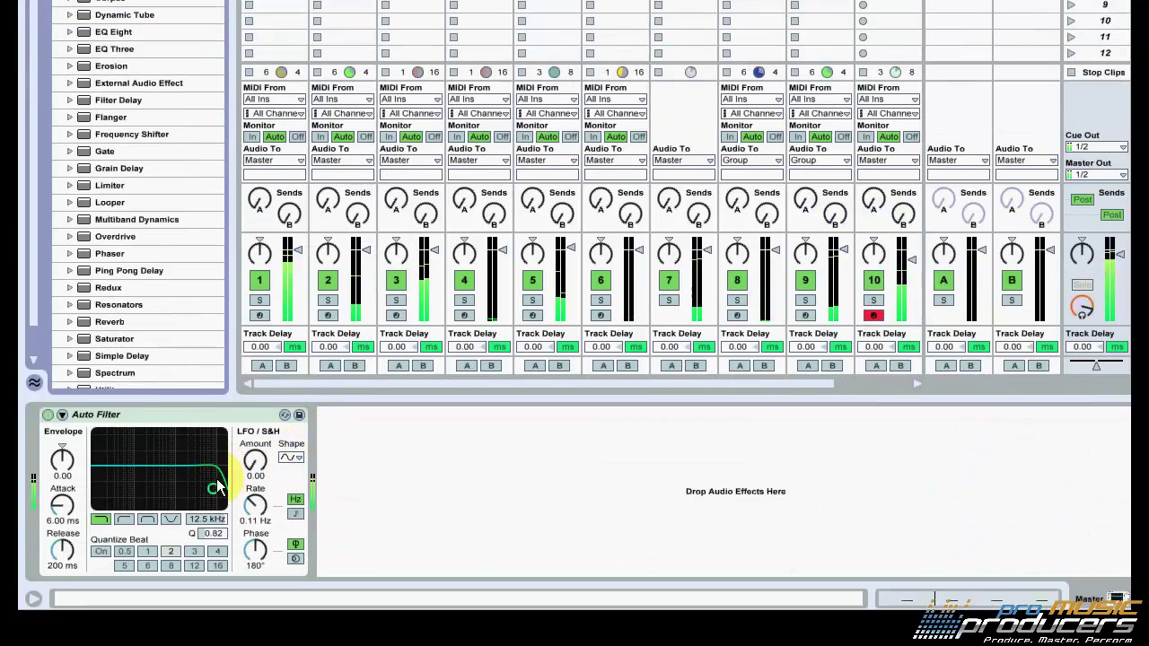
Sweep the Auto Filter's cutoff down, switch it to the band-pass type and raise the LFO amount.
{"action": "left_click_drag", "start_coordinate": [216, 484], "coordinate": [157, 492]}
{"action": "left_click", "coordinate": [149, 521]}
{"action": "left_click_drag", "start_coordinate": [255, 460], "coordinate": [255, 444]}
{"action": "mouse_move", "coordinate": [157, 490]}
{"action": "left_mouse_down"}
{"action": "mouse_move", "coordinate": [135, 492]}
{"action": "mouse_move", "coordinate": [149, 492]}
{"action": "left_mouse_up"}
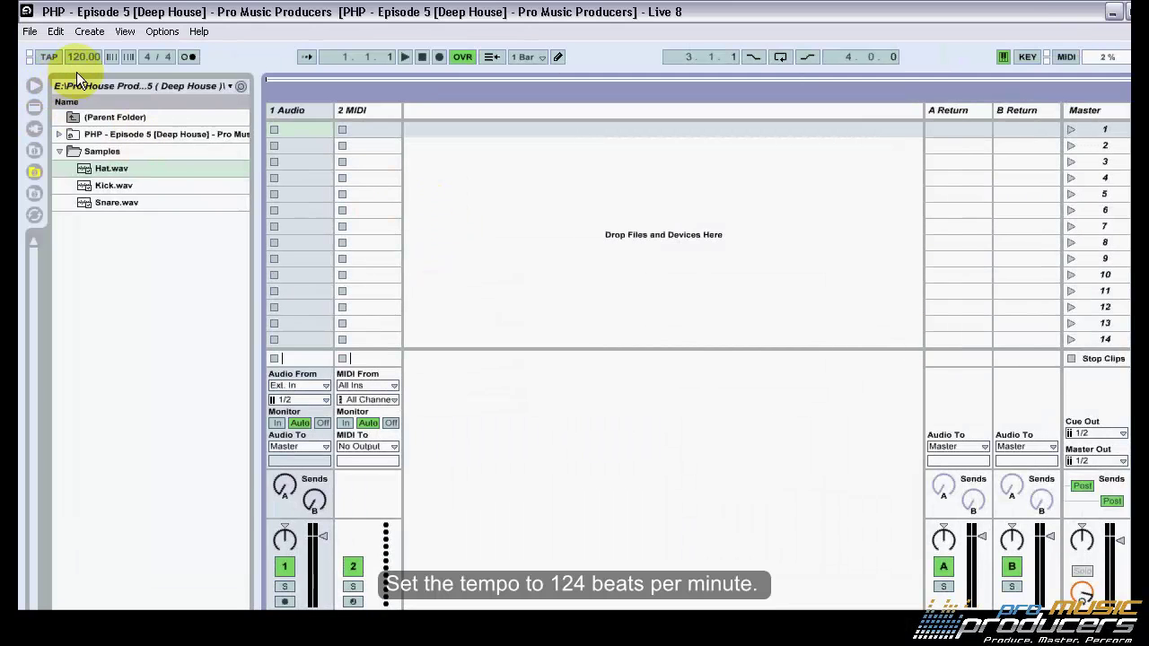
Set the project tempo to 124 BPM and load a Simpler instrument onto the MIDI track.
{"action": "left_click", "coordinate": [85, 59]}
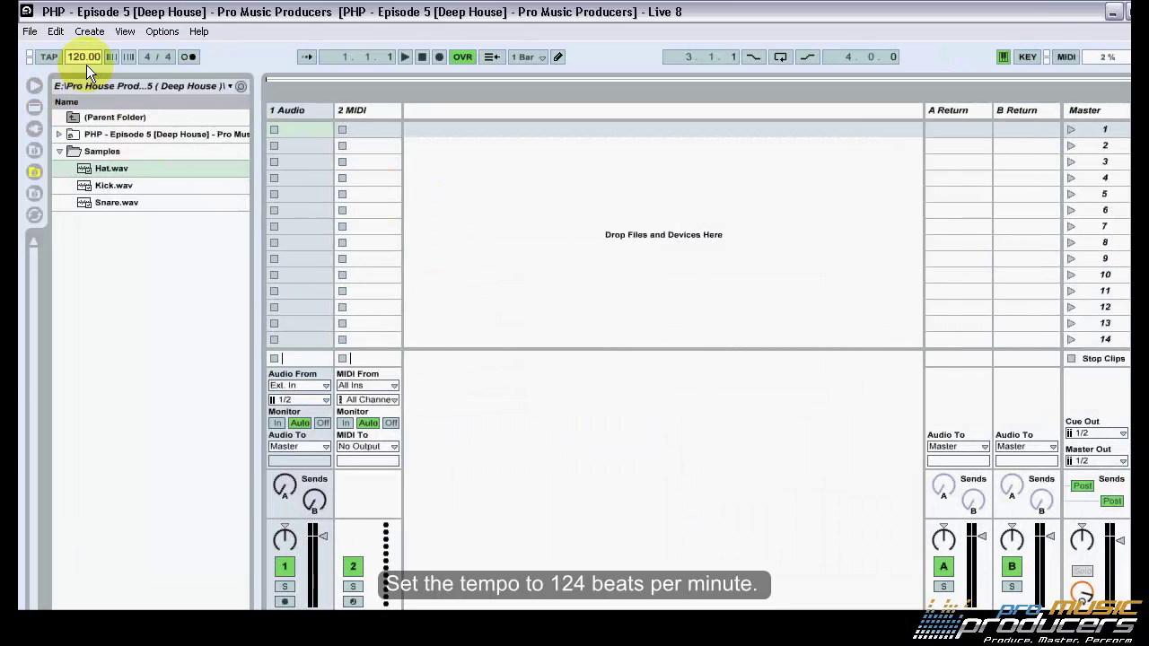
{"action": "key", "text": "Return"}
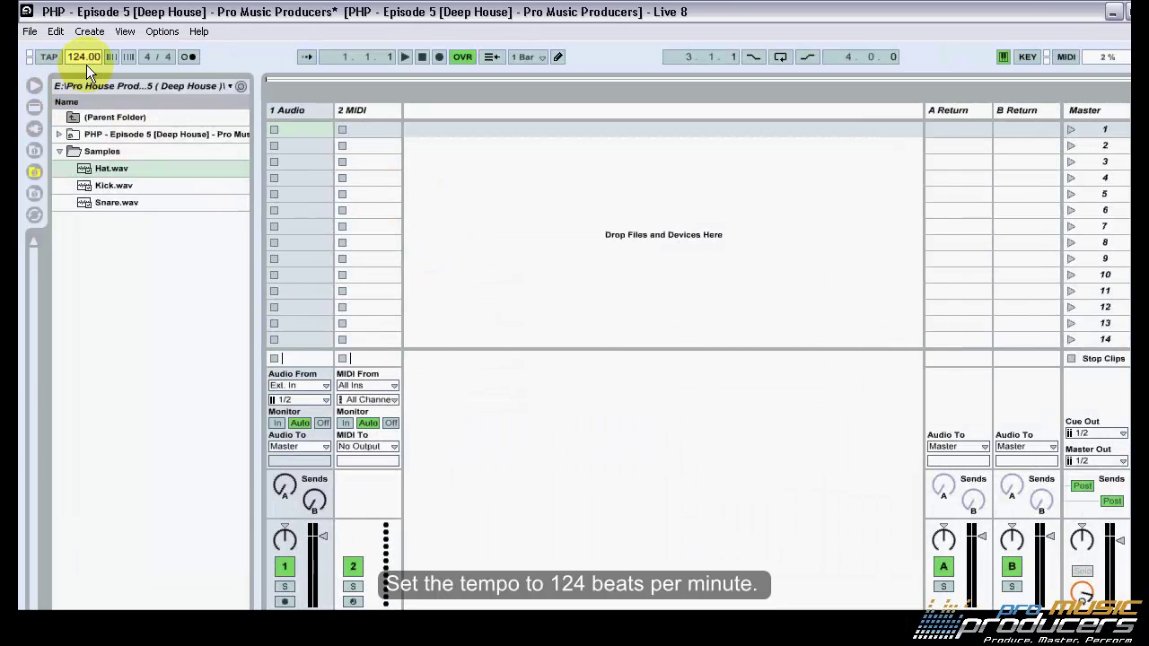
{"action": "left_click", "coordinate": [34, 106]}
{"action": "left_click", "coordinate": [60, 117]}
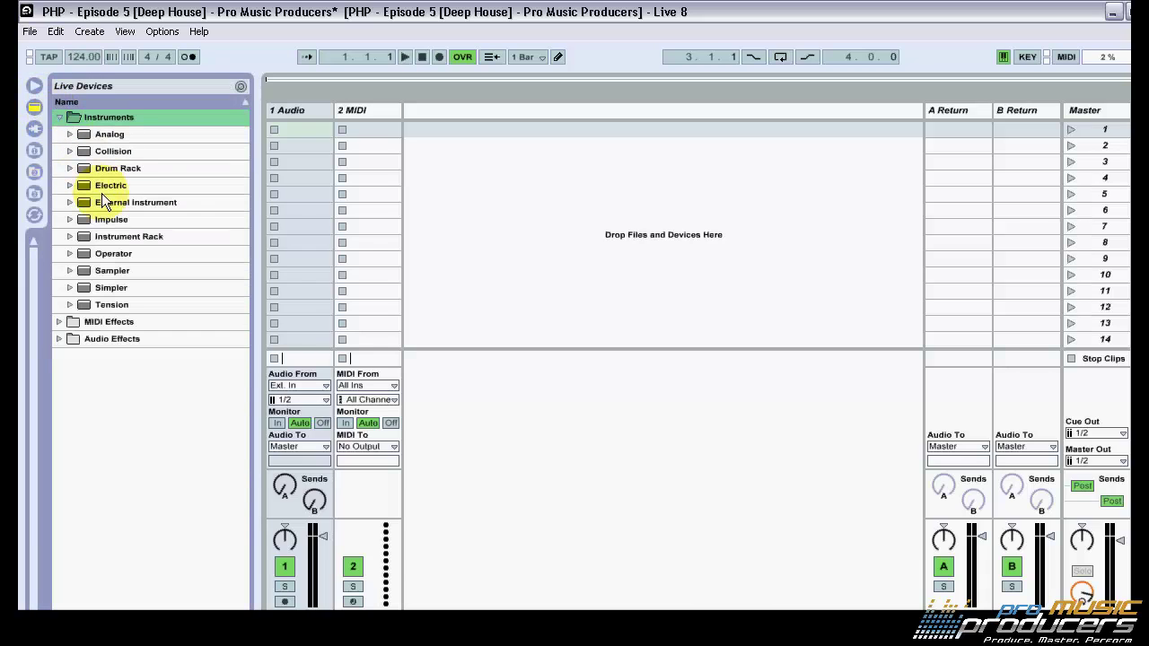
{"action": "left_click_drag", "start_coordinate": [99, 287], "coordinate": [366, 109]}
Rename the Simpler track to Kick and delete the empty audio track.
{"action": "right_click", "coordinate": [369, 110]}
{"action": "left_click", "coordinate": [404, 179]}
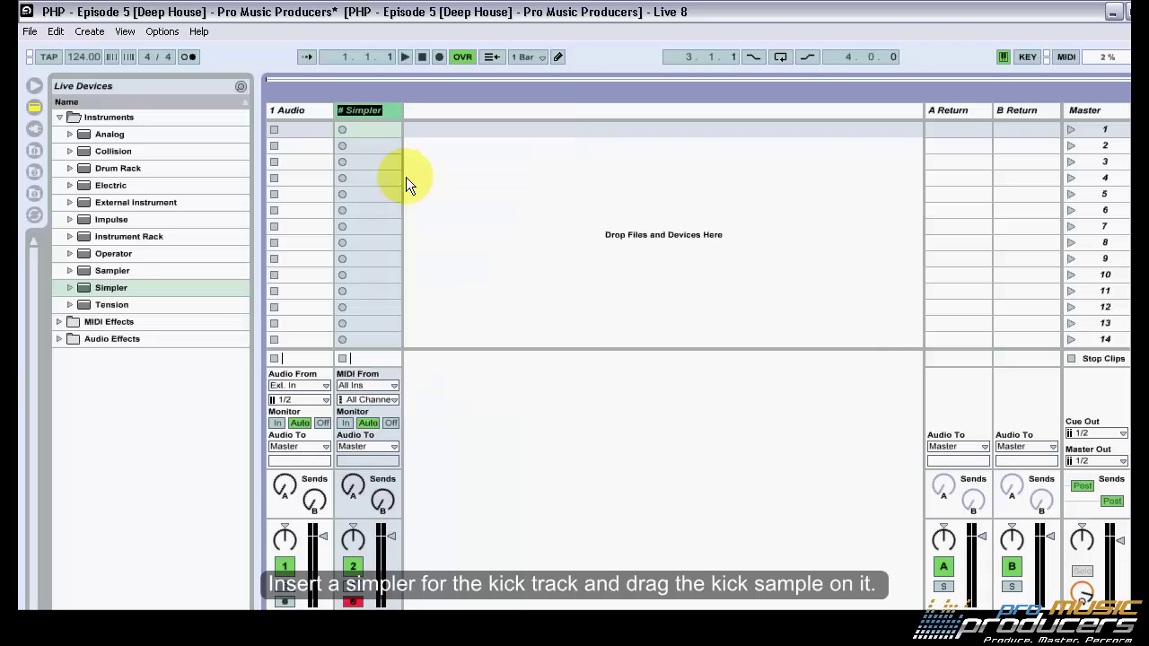
{"action": "key", "text": "BackSpace"}
{"action": "type", "text": "Kick"}
{"action": "key", "text": "Return"}
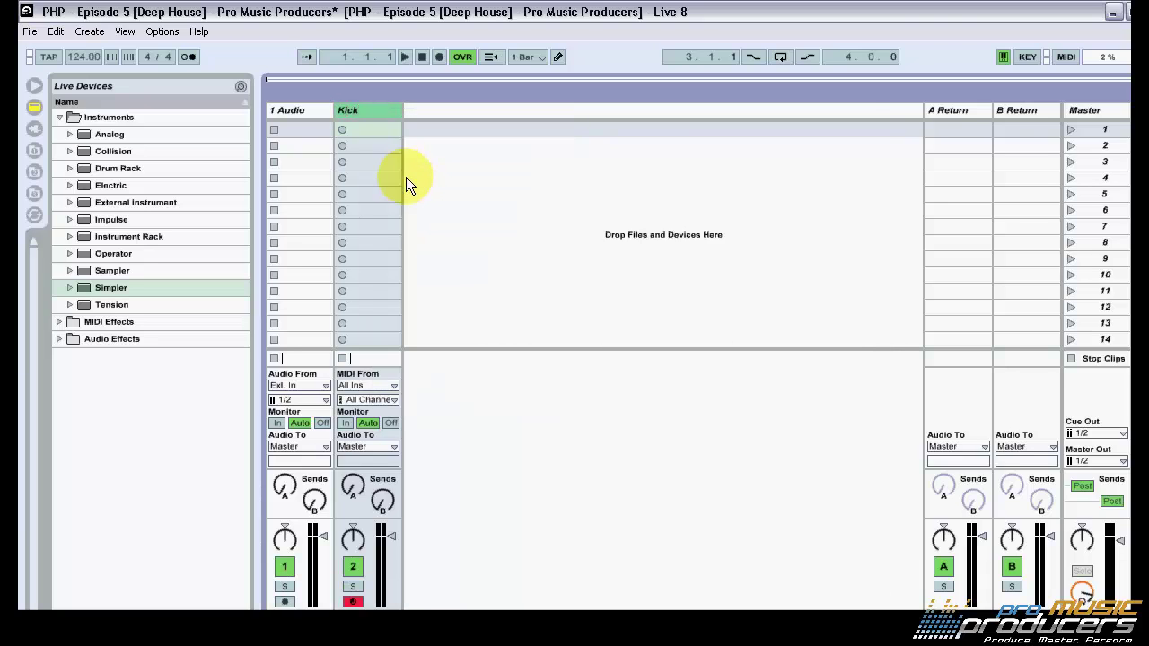
{"action": "left_click", "coordinate": [285, 111]}
{"action": "key", "text": "Delete"}
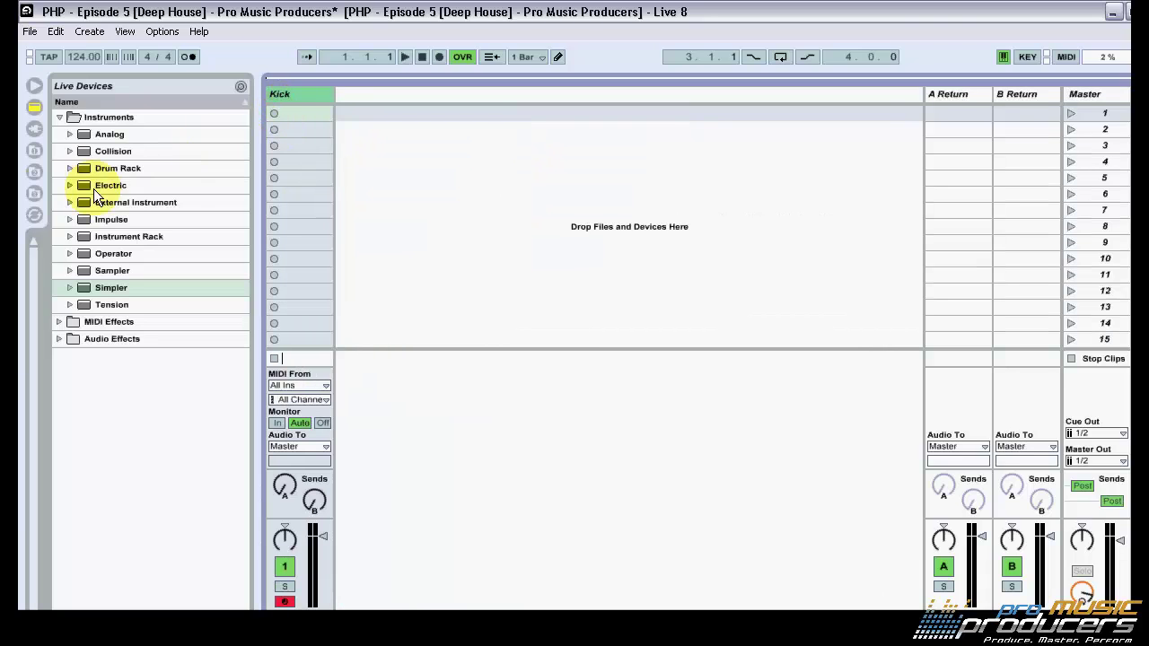
Load Kick.wav from the Samples folder into the Kick track's Simpler and adjust the Simpler's volume.
{"action": "left_click", "coordinate": [36, 174]}
{"action": "left_click_drag", "start_coordinate": [117, 180], "coordinate": [485, 512]}
{"action": "left_click_drag", "start_coordinate": [554, 543], "coordinate": [554, 545]}
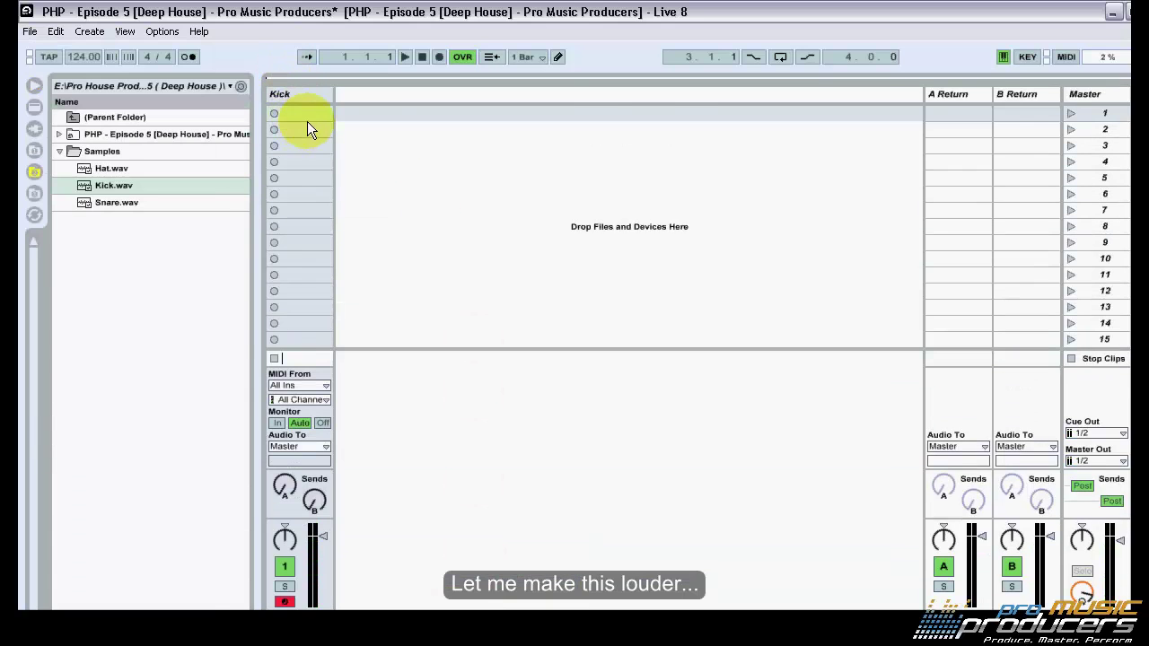
Create a clip in the Kick track's first slot with four consecutive one-beat C3 notes, and stop its playback.
{"action": "double_click", "coordinate": [307, 122]}
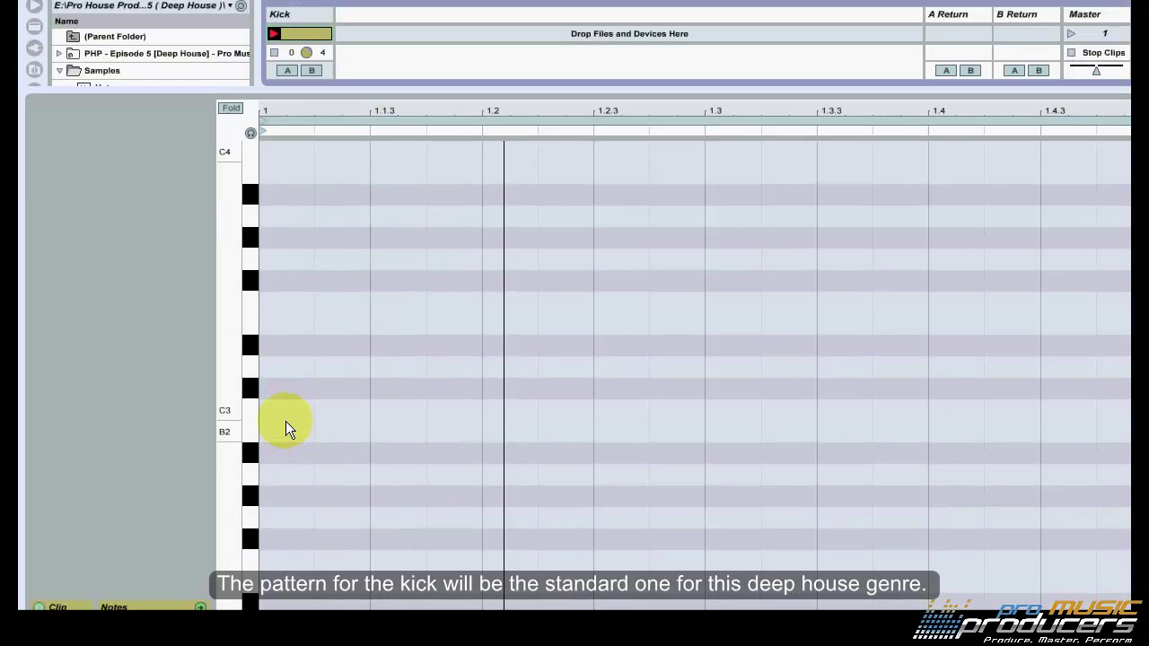
{"action": "double_click", "coordinate": [296, 410]}
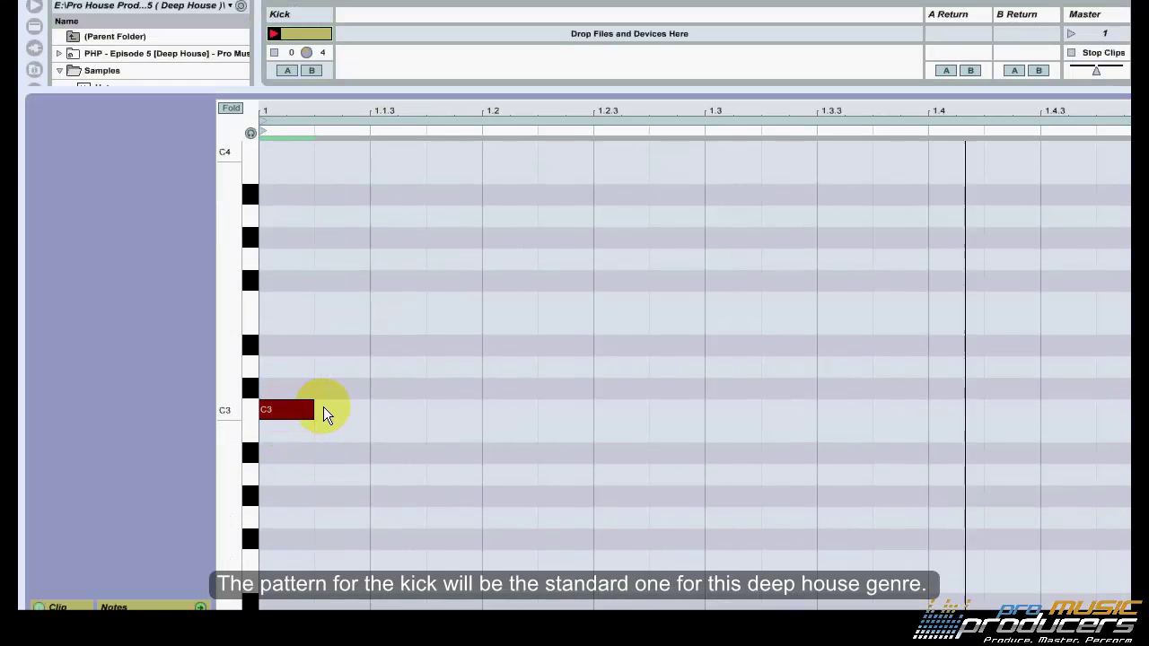
{"action": "left_click_drag", "start_coordinate": [316, 410], "coordinate": [467, 423]}
{"action": "key", "text": "ctrl+d"}
{"action": "key", "text": "ctrl+d"}
{"action": "key", "text": "ctrl+d"}
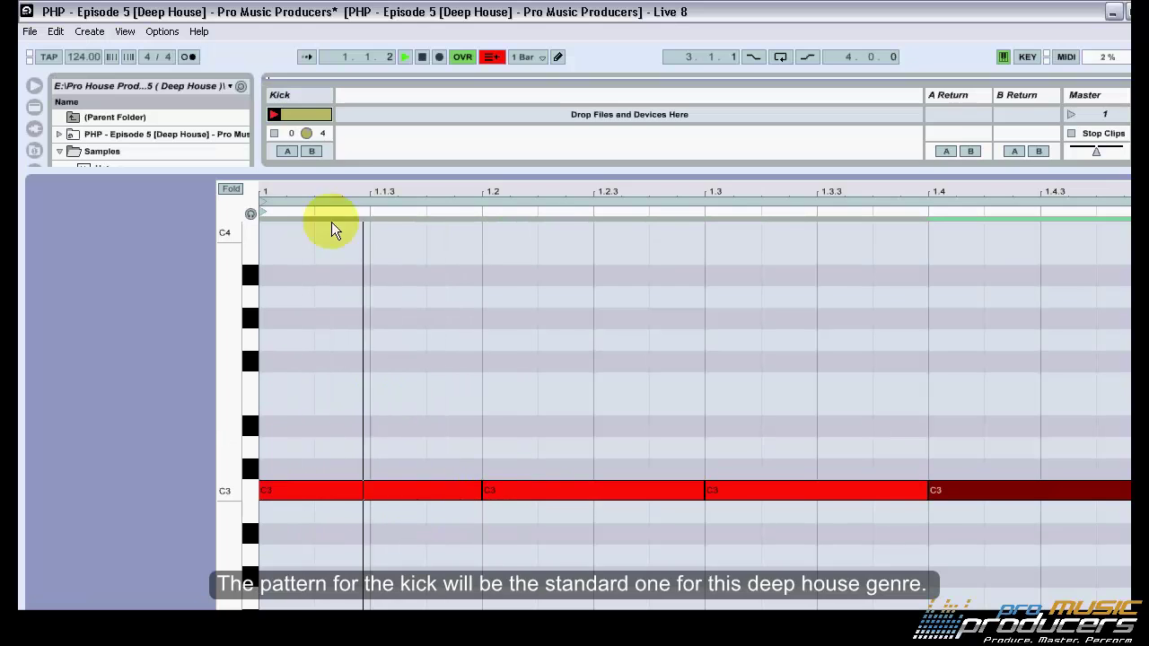
{"action": "double_click", "coordinate": [302, 94]}
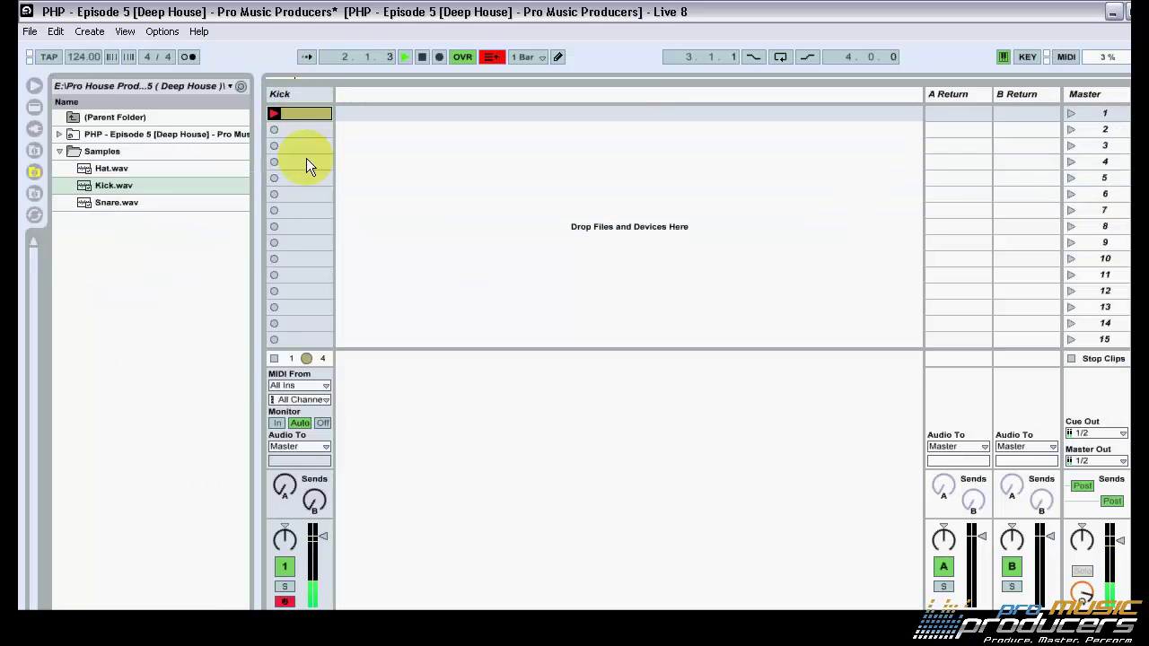
{"action": "left_click", "coordinate": [274, 358]}
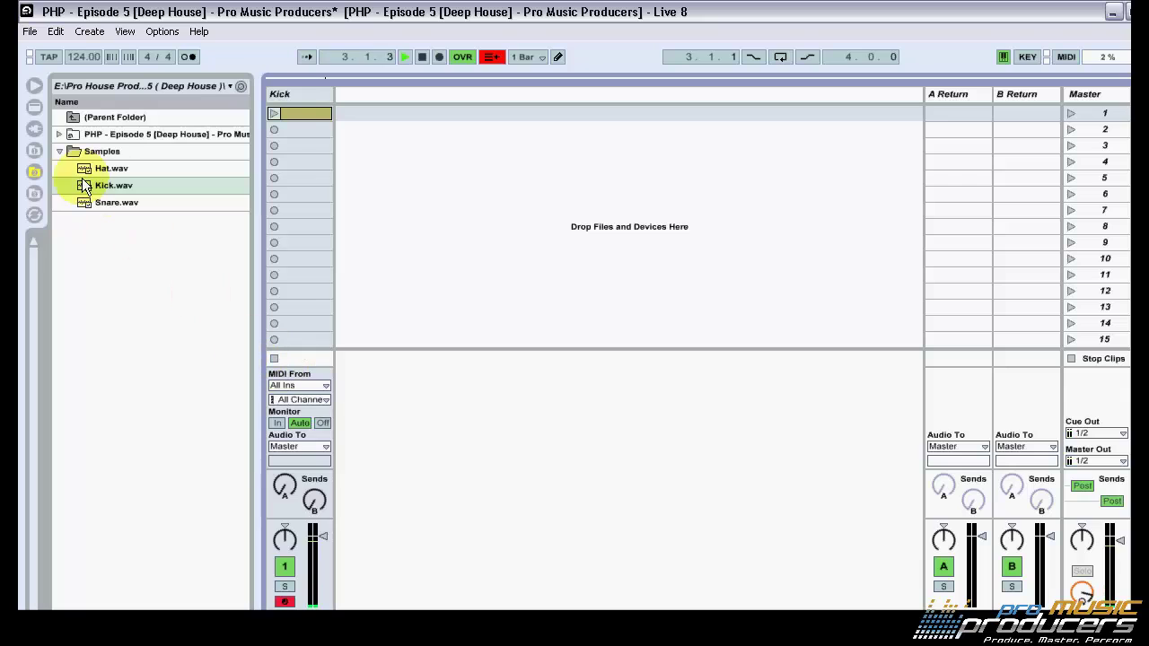
Add a second Simpler track loaded with Hat.wav and set the sample's start point to 13.6 %.
{"action": "left_click", "coordinate": [34, 106]}
{"action": "double_click", "coordinate": [106, 287]}
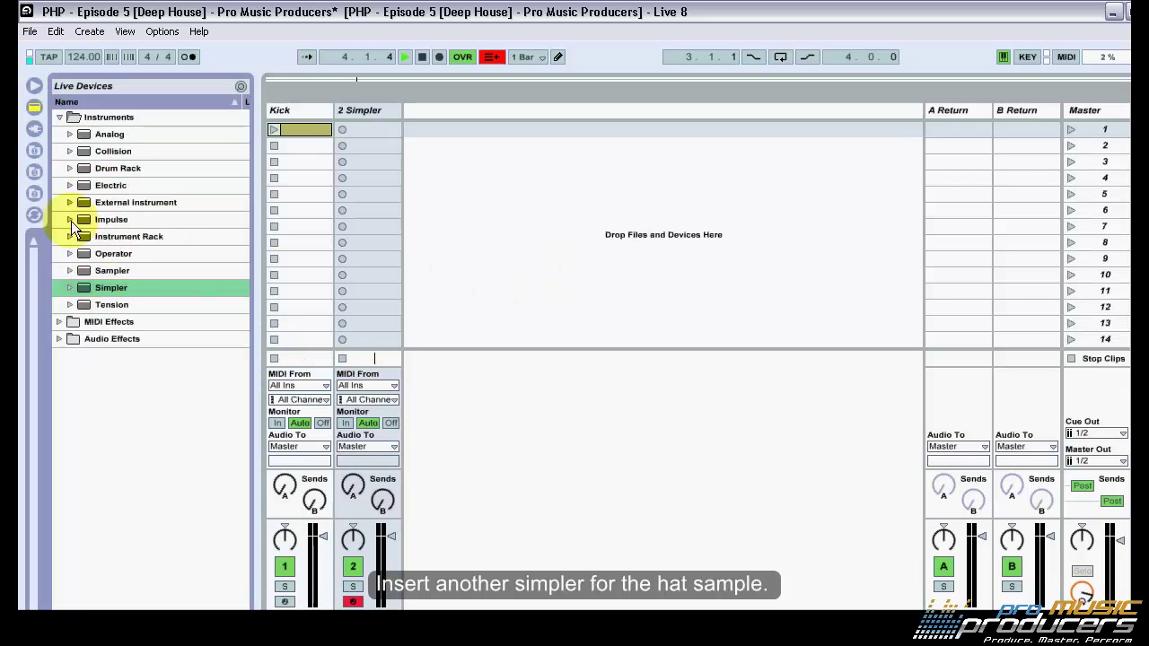
{"action": "left_click", "coordinate": [34, 170]}
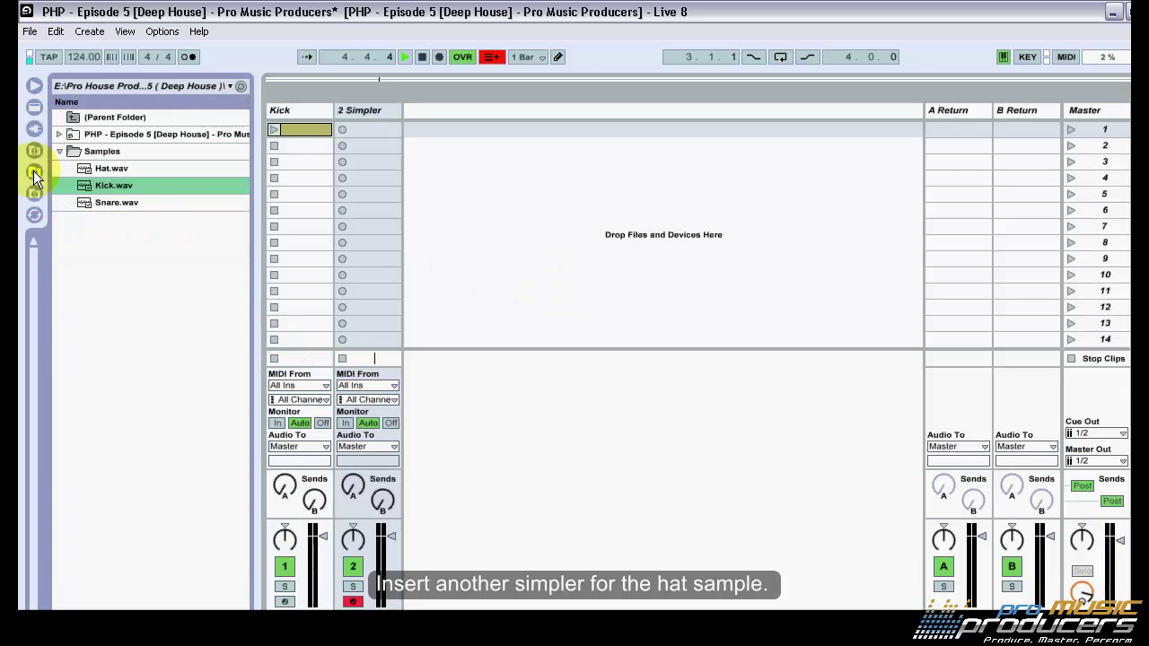
{"action": "left_click", "coordinate": [105, 168]}
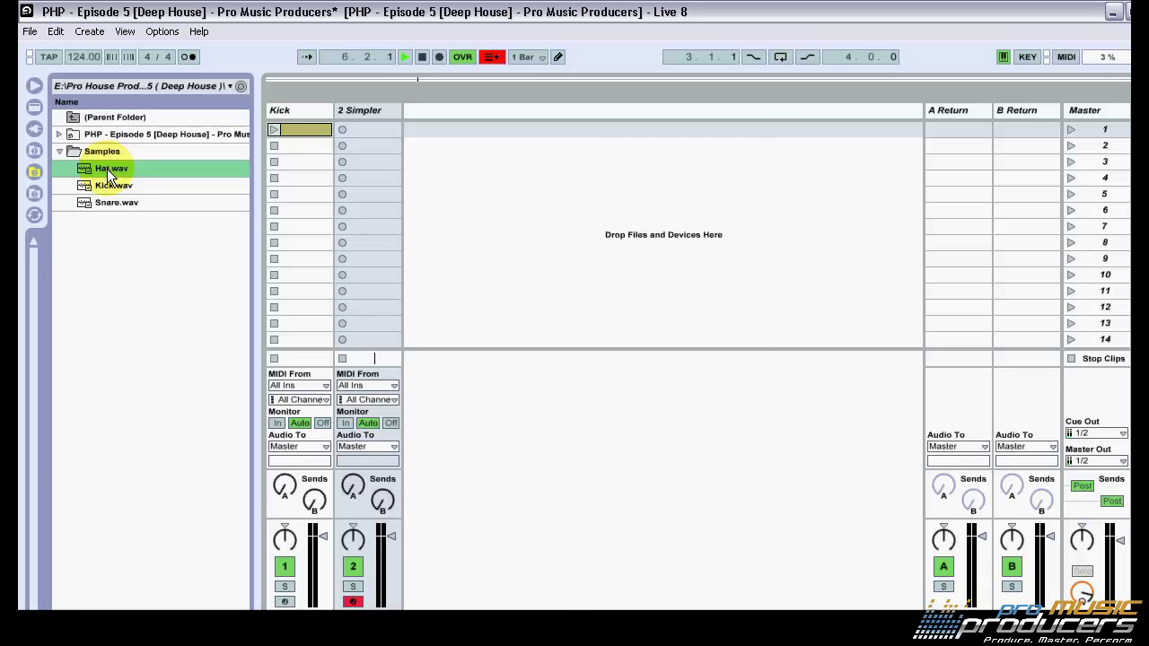
{"action": "left_click_drag", "start_coordinate": [107, 169], "coordinate": [330, 452]}
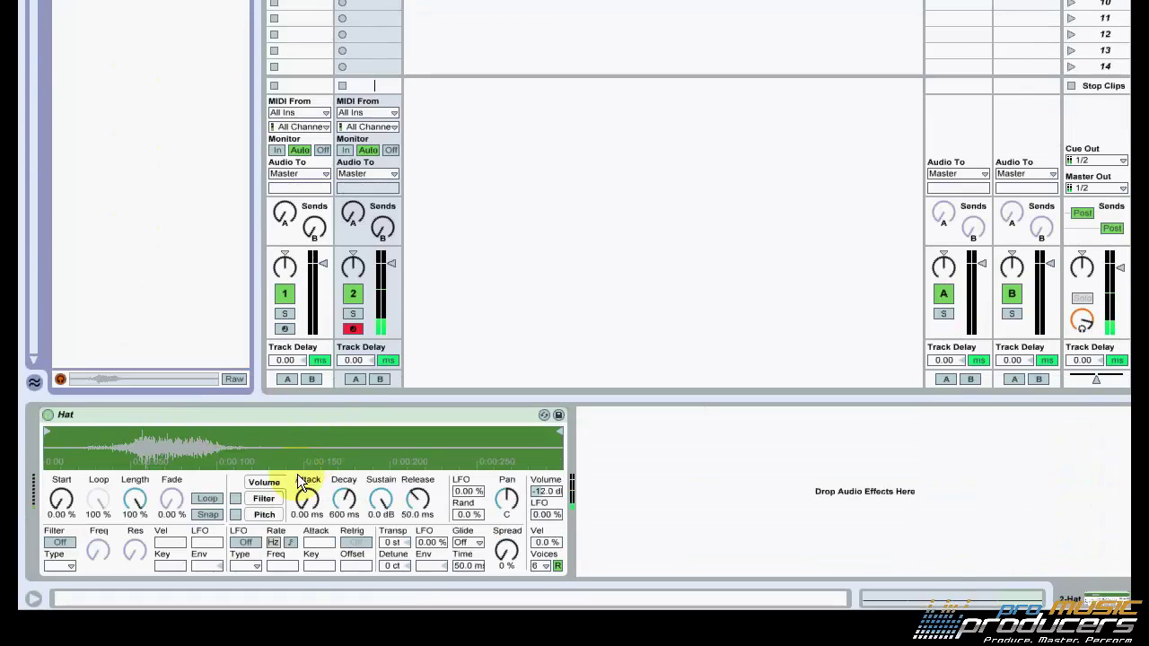
{"action": "left_click_drag", "start_coordinate": [62, 540], "coordinate": [70, 514]}
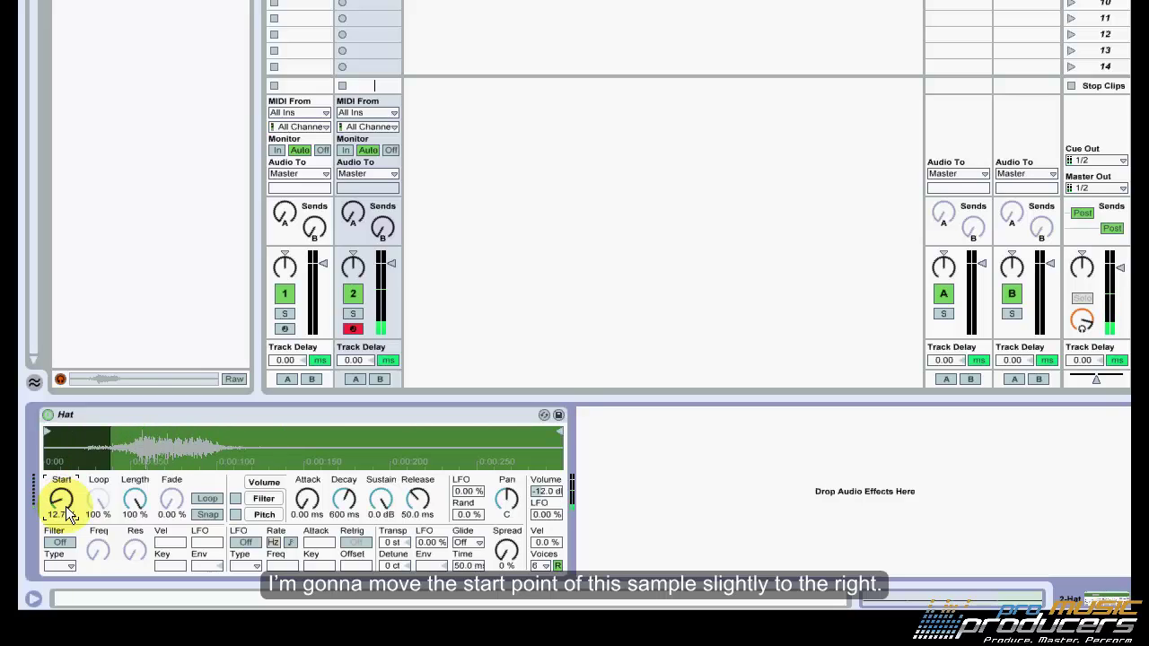
{"action": "left_click_drag", "start_coordinate": [70, 515], "coordinate": [72, 516]}
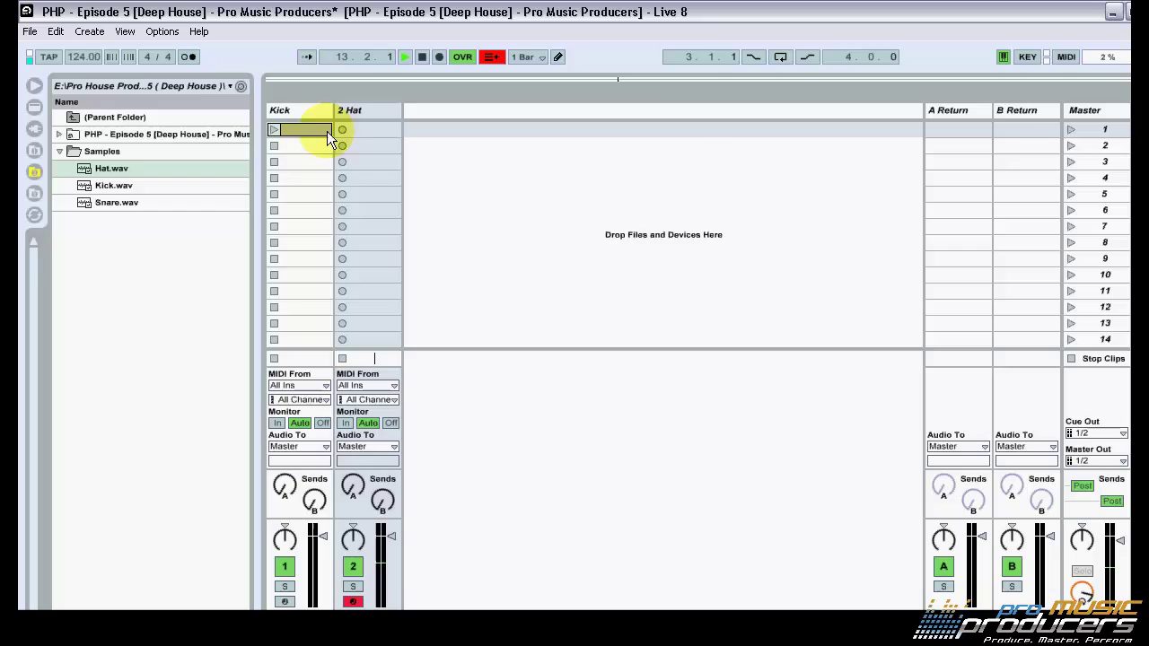
Create and launch a clip in the Hat track's first slot with off-beat C3 notes at 1.1.3, 1.2.3, 1.3.3 and 1.4.3.
{"action": "double_click", "coordinate": [360, 131]}
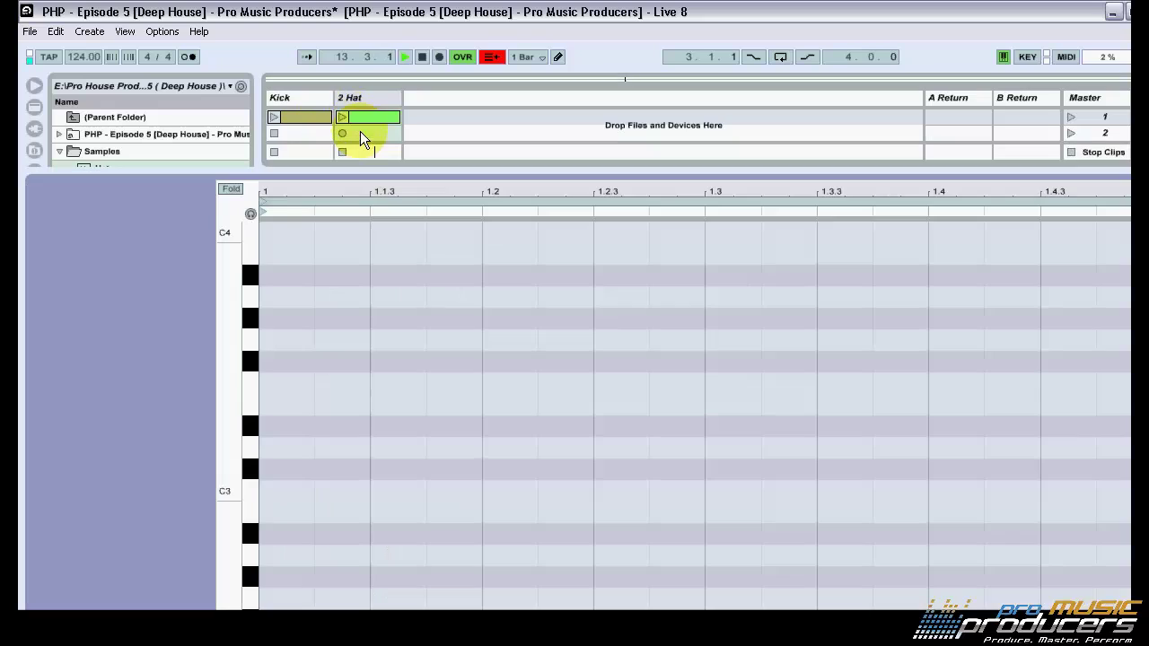
{"action": "left_click", "coordinate": [341, 118]}
{"action": "double_click", "coordinate": [395, 492]}
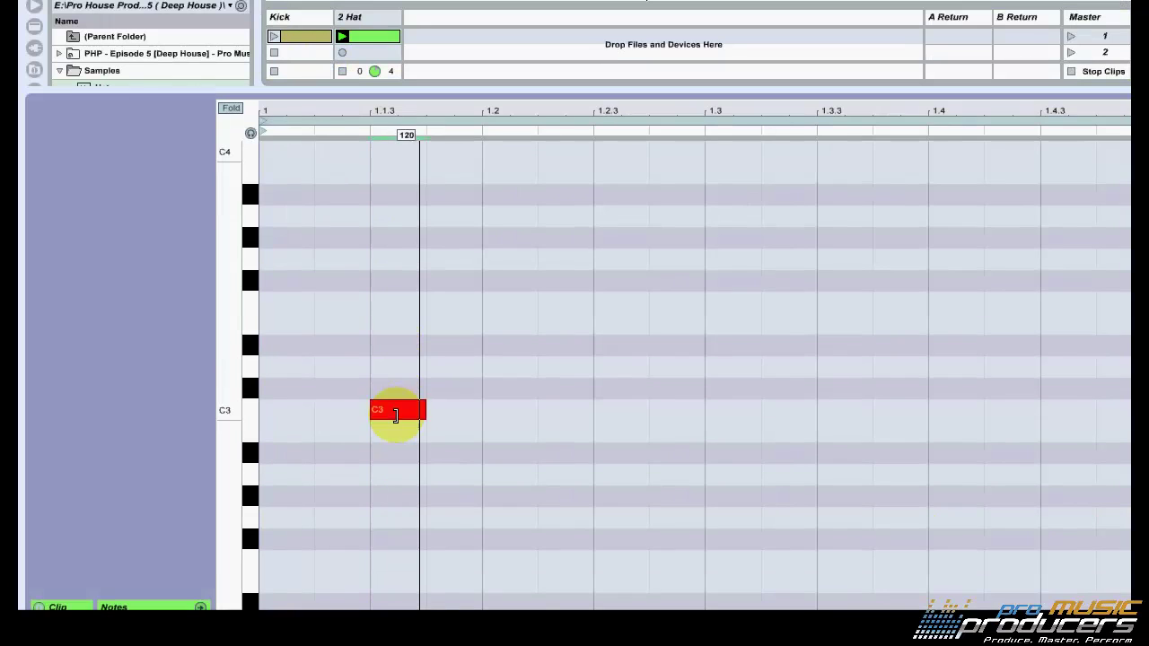
{"action": "double_click", "coordinate": [629, 491]}
{"action": "double_click", "coordinate": [845, 411]}
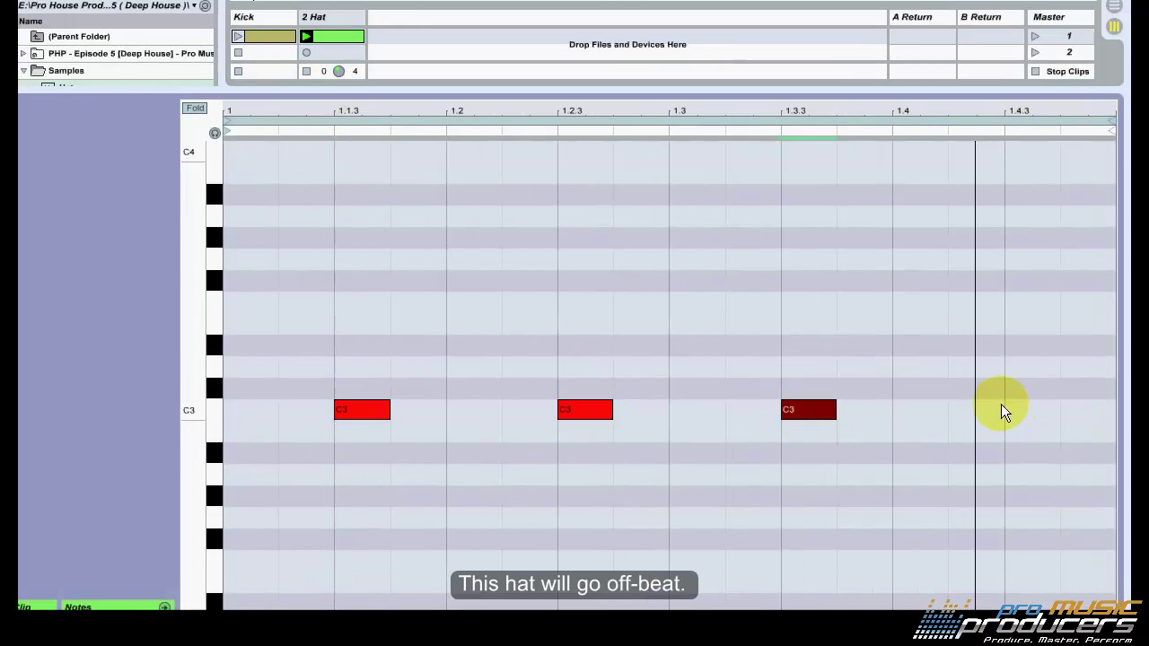
{"action": "double_click", "coordinate": [1050, 410]}
{"action": "double_click", "coordinate": [352, 116]}
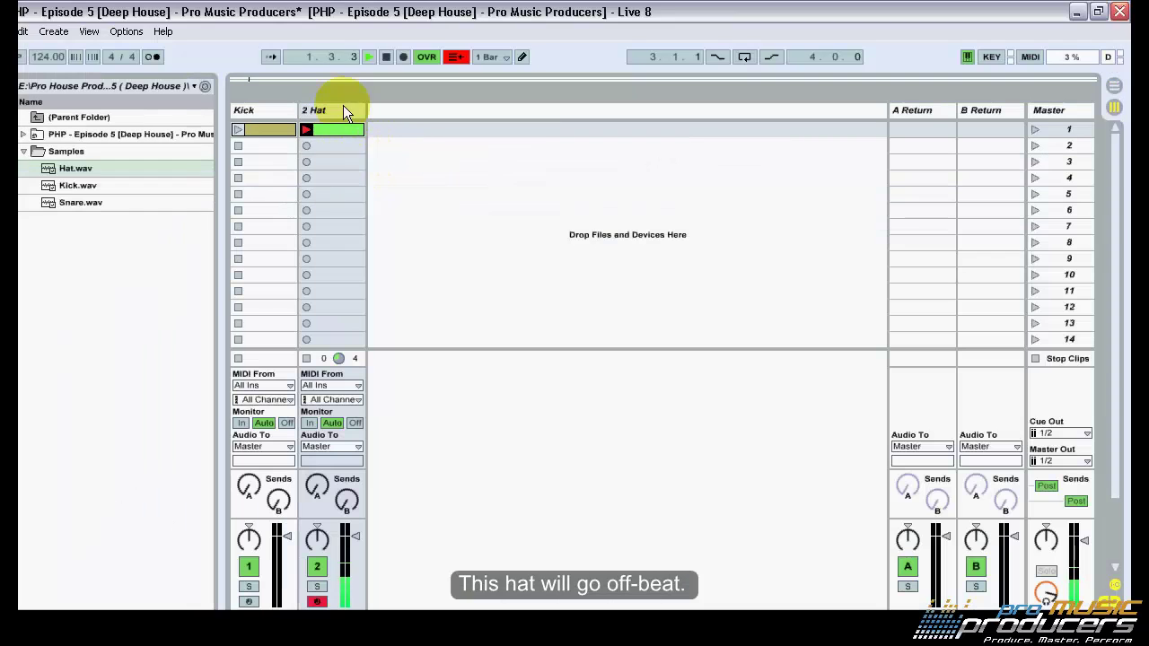
Launch the first scene and move the Hat sample's start point earlier while it plays.
{"action": "left_click", "coordinate": [1035, 130]}
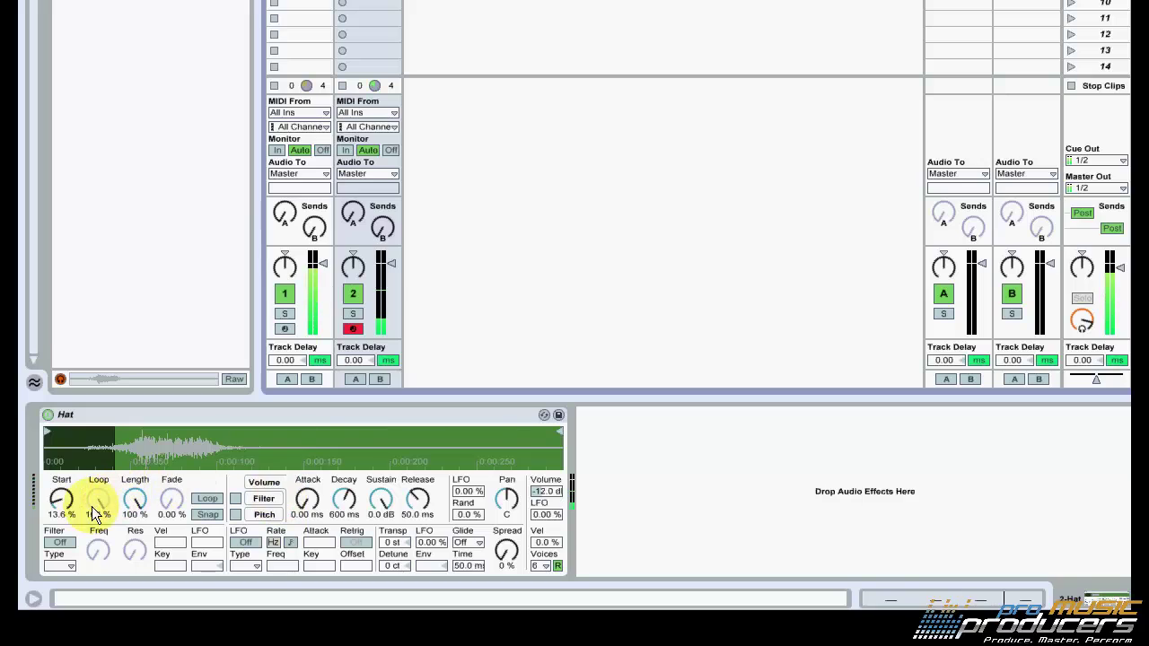
{"action": "left_click", "coordinate": [65, 514]}
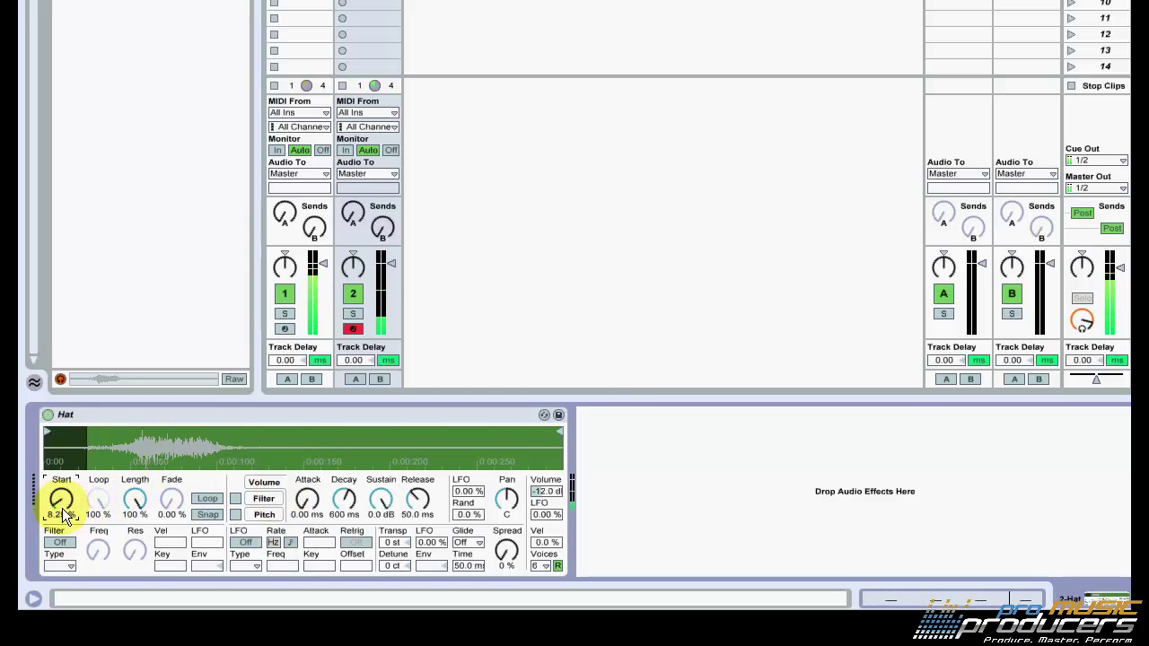
{"action": "mouse_move", "coordinate": [63, 514]}
{"action": "left_mouse_down"}
{"action": "mouse_move", "coordinate": [63, 525]}
{"action": "mouse_move", "coordinate": [63, 510]}
{"action": "left_mouse_up"}
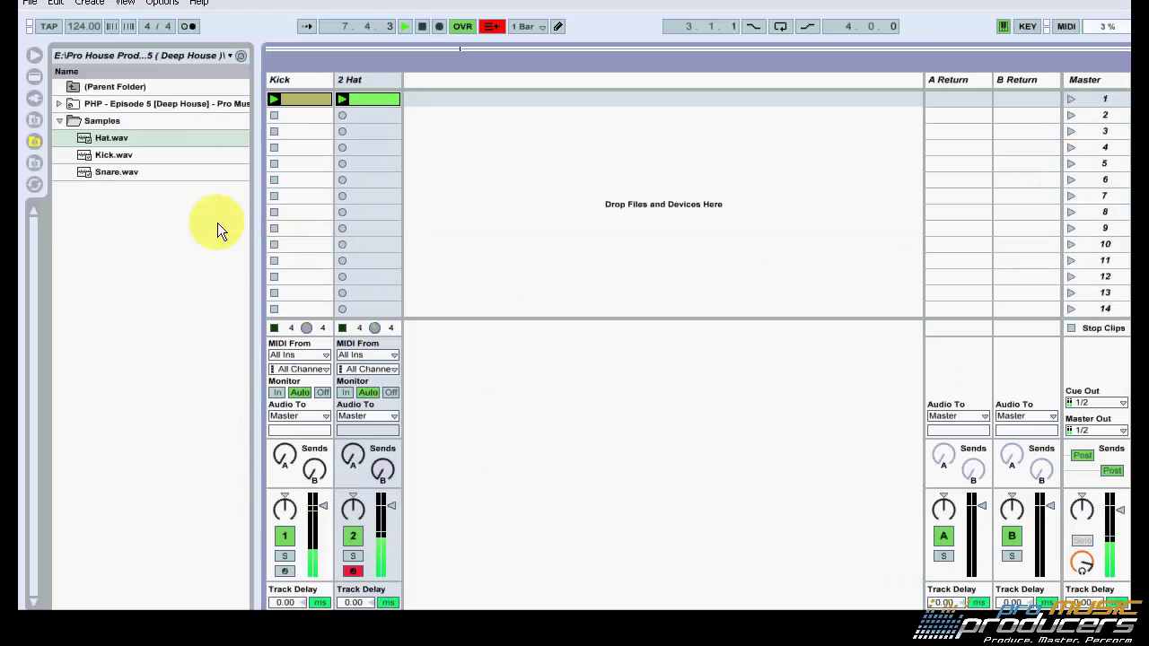
Add a third Simpler track, load Snare.wav into it and adjust the Simpler's volume.
{"action": "left_click", "coordinate": [39, 108]}
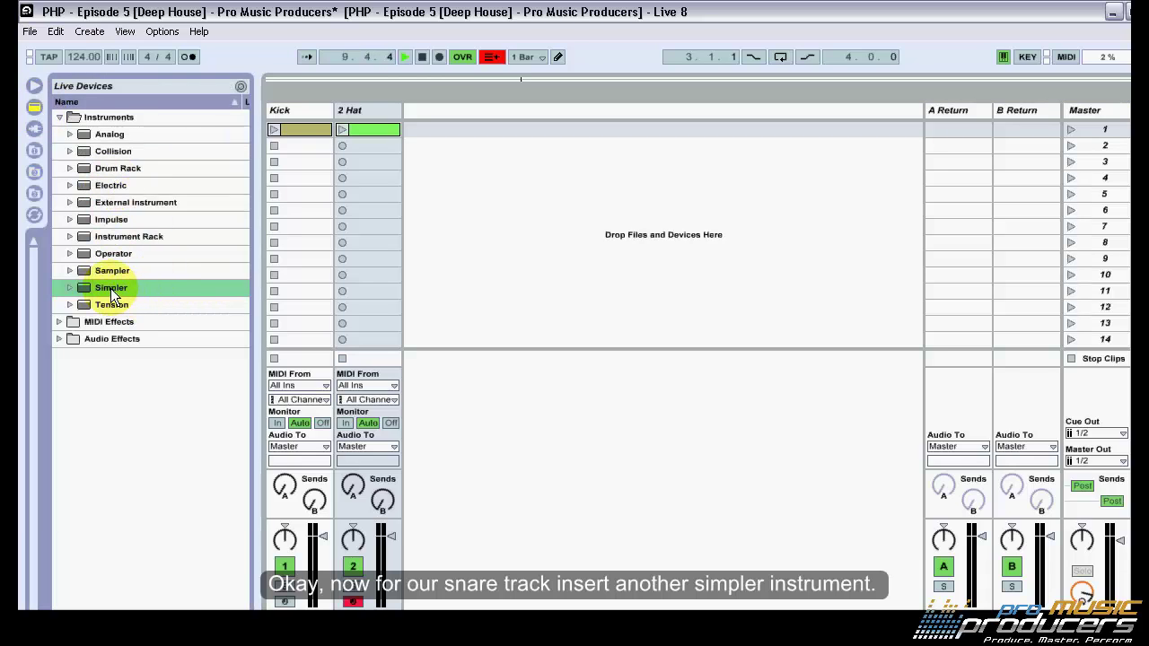
{"action": "left_click_drag", "start_coordinate": [455, 215], "coordinate": [471, 196]}
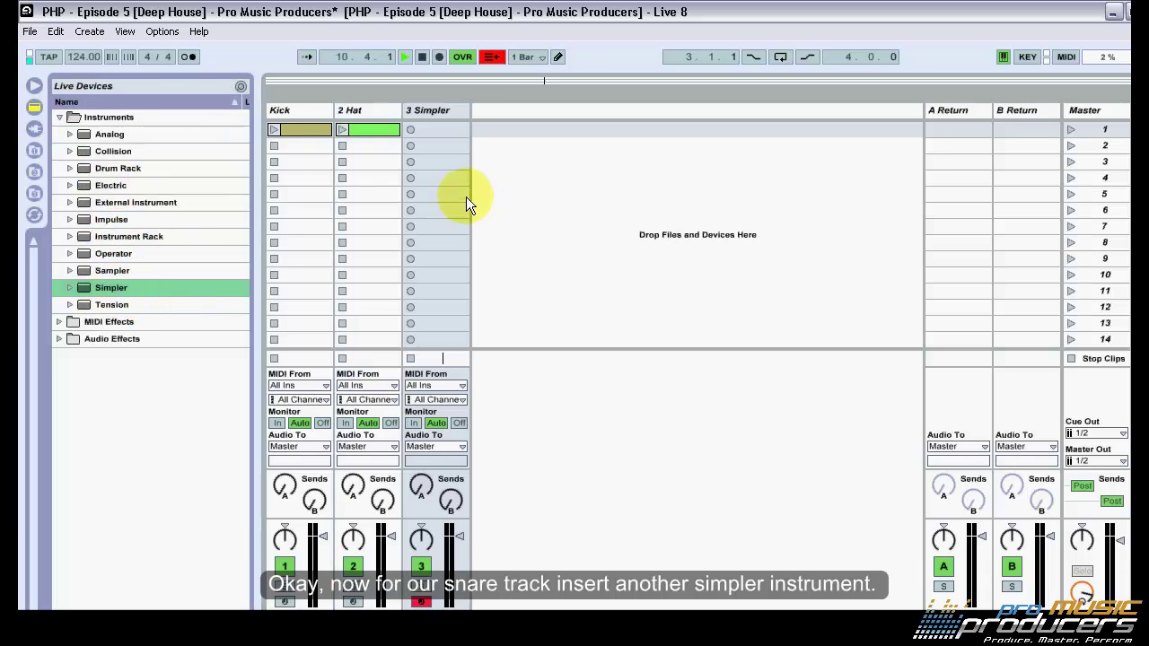
{"action": "left_click", "coordinate": [34, 170]}
{"action": "left_click", "coordinate": [134, 205]}
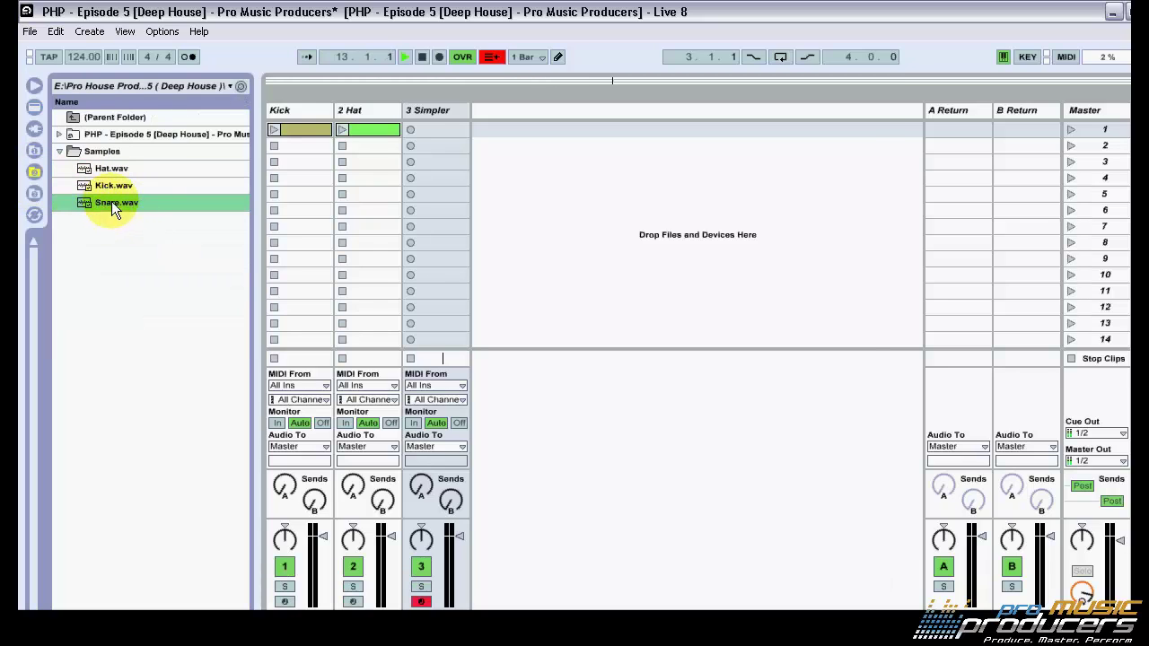
{"action": "left_click_drag", "start_coordinate": [111, 201], "coordinate": [407, 406]}
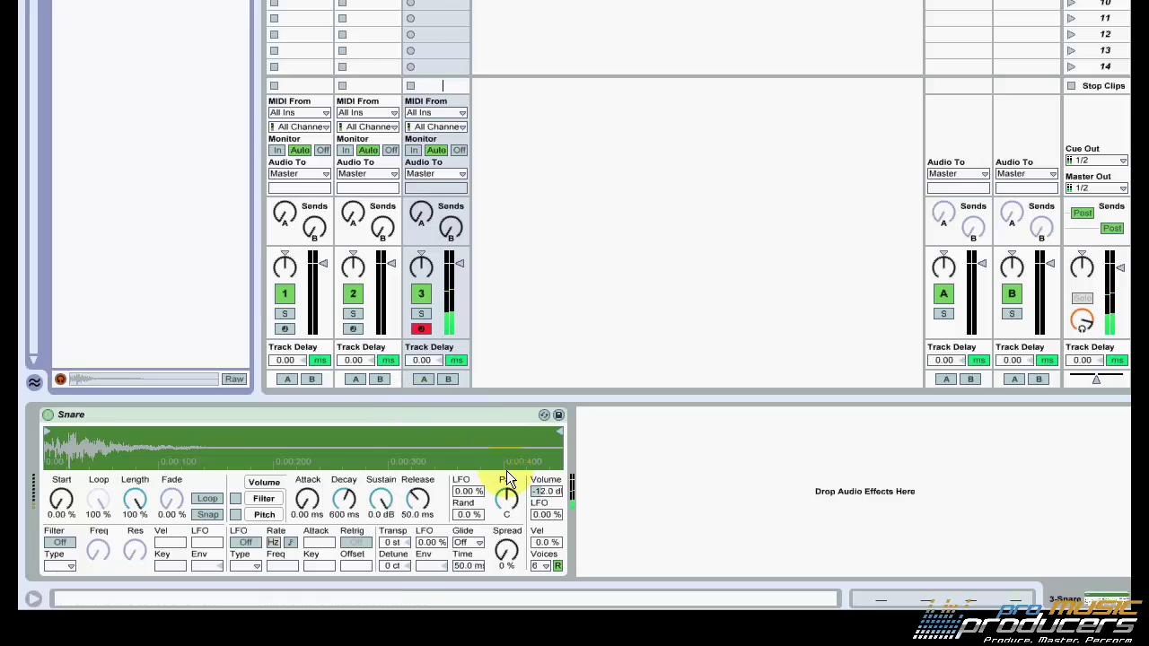
{"action": "left_click_drag", "start_coordinate": [545, 546], "coordinate": [545, 543]}
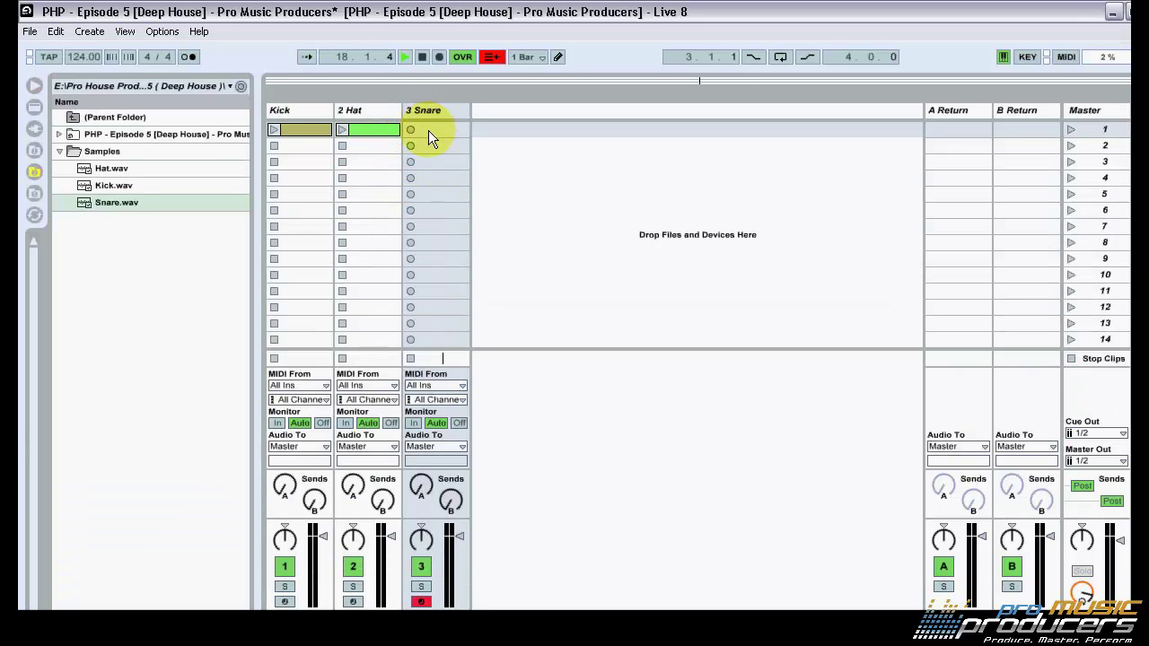
Create a clip in the Snare track's first slot, launch it and add C3 notes on beats 1.2 and 1.4.
{"action": "double_click", "coordinate": [430, 129]}
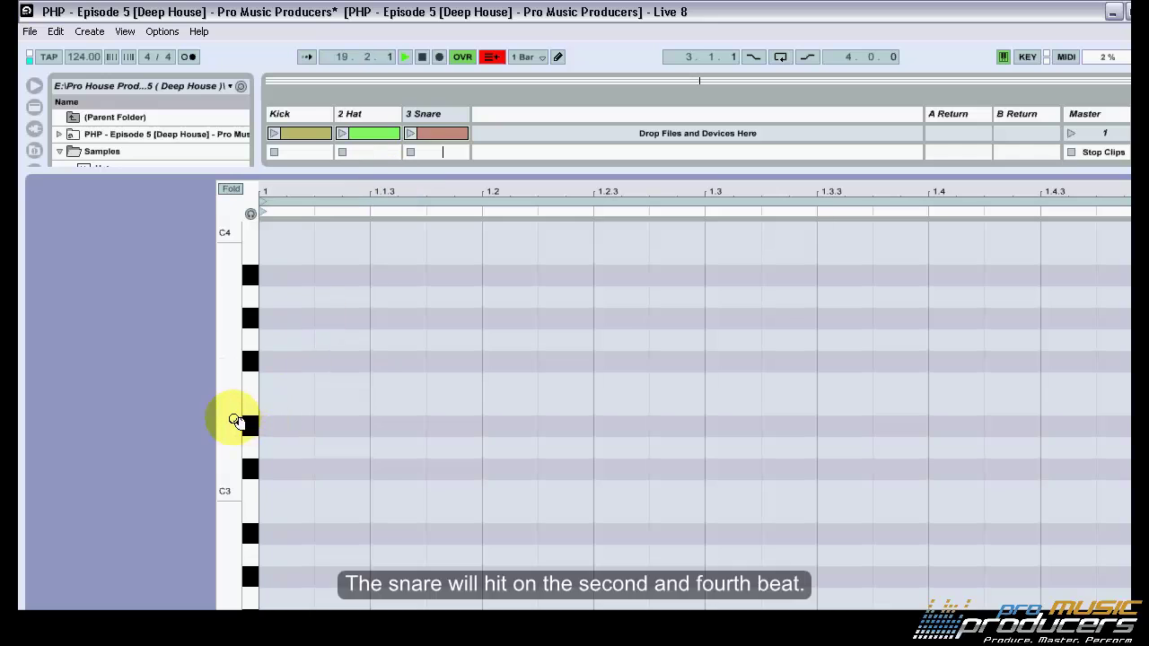
{"action": "left_click_drag", "start_coordinate": [235, 418], "coordinate": [230, 418]}
{"action": "left_click", "coordinate": [409, 134]}
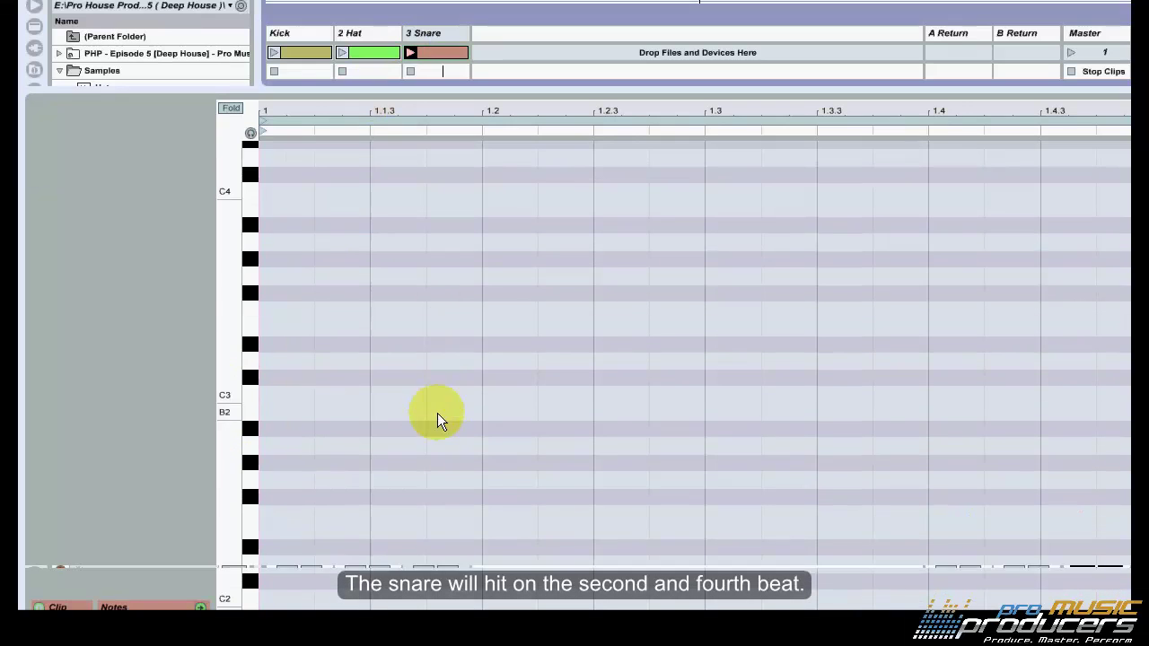
{"action": "double_click", "coordinate": [507, 476]}
{"action": "left_click_drag", "start_coordinate": [534, 395], "coordinate": [988, 401]}
{"action": "key", "text": "ctrl+d"}
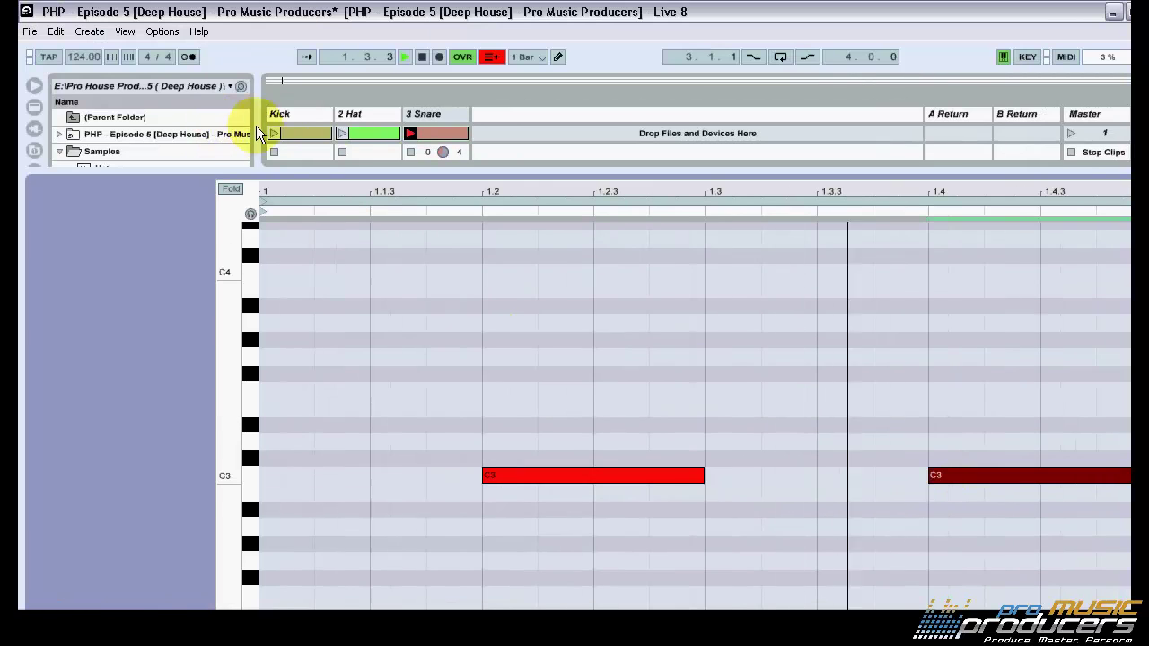
Launch the Kick clip, turn off the Snare clip's grid and shift both snare notes slightly ahead of the beats.
{"action": "left_click", "coordinate": [239, 54]}
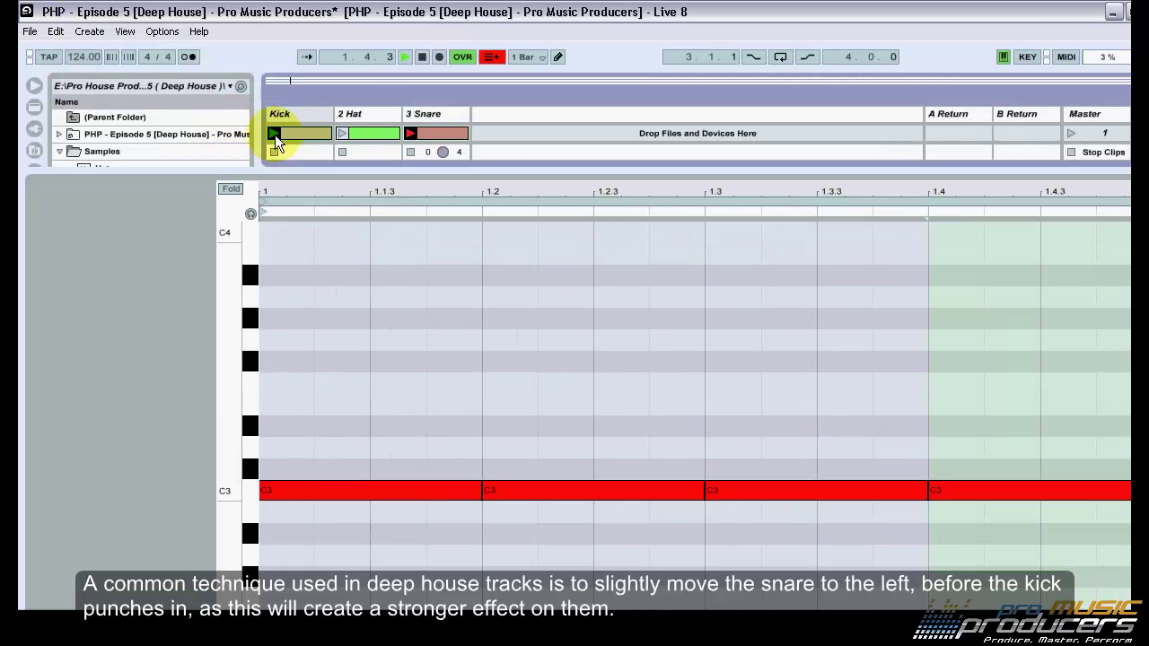
{"action": "left_click", "coordinate": [448, 135]}
{"action": "right_click", "coordinate": [444, 336]}
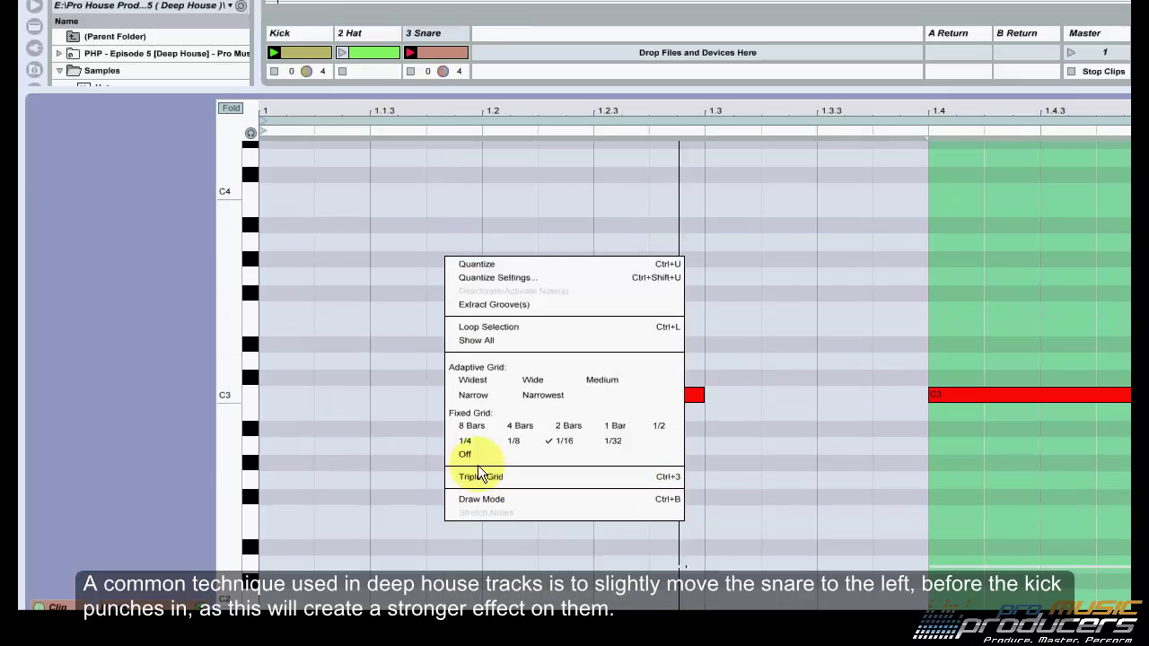
{"action": "left_click", "coordinate": [475, 536]}
{"action": "left_click_drag", "start_coordinate": [447, 416], "coordinate": [921, 459]}
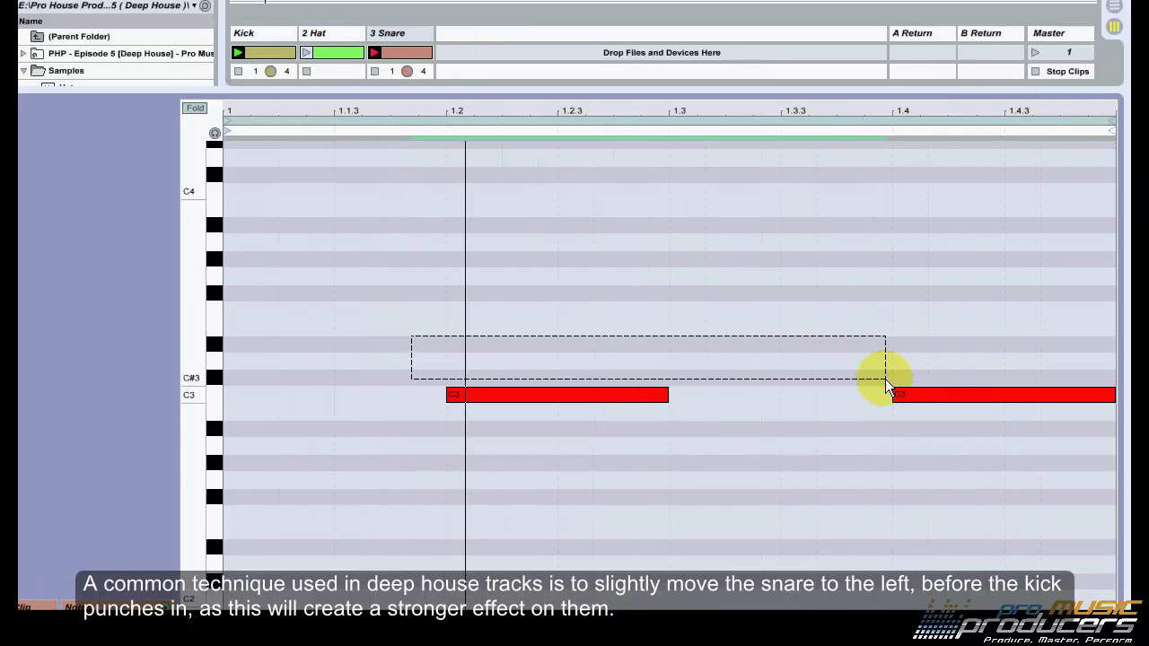
{"action": "left_click_drag", "start_coordinate": [885, 379], "coordinate": [906, 393]}
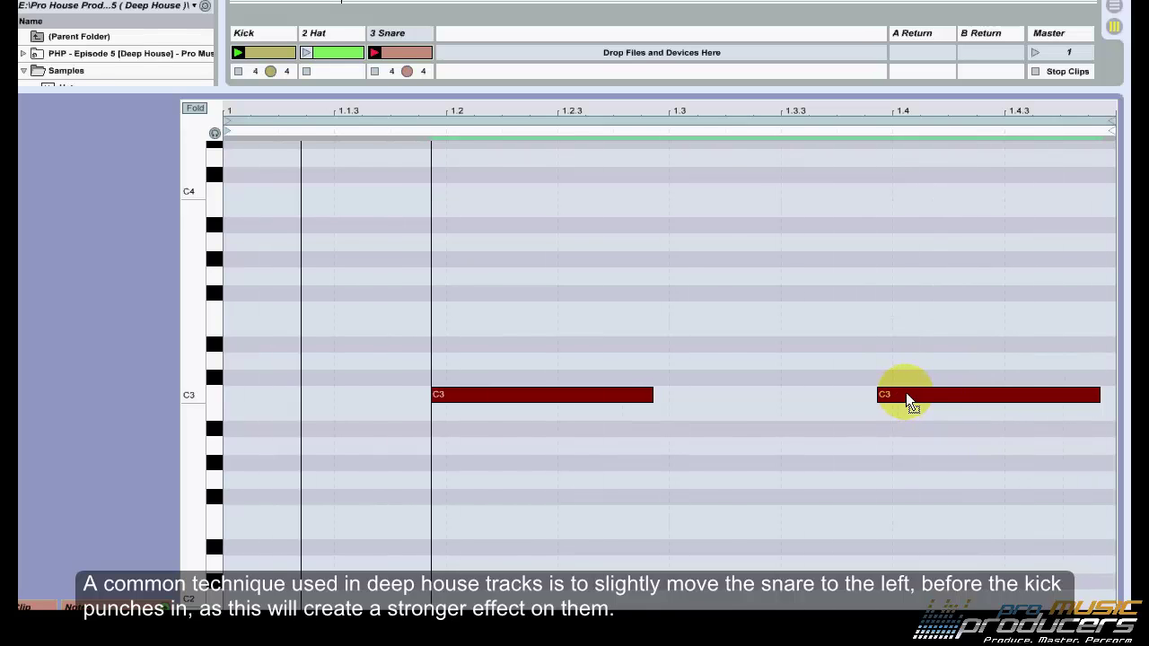
Nudge both snare notes slightly back towards the beats and turn a fixed grid back on.
{"action": "left_click", "coordinate": [460, 400]}
{"action": "left_click_drag", "start_coordinate": [328, 313], "coordinate": [1050, 419]}
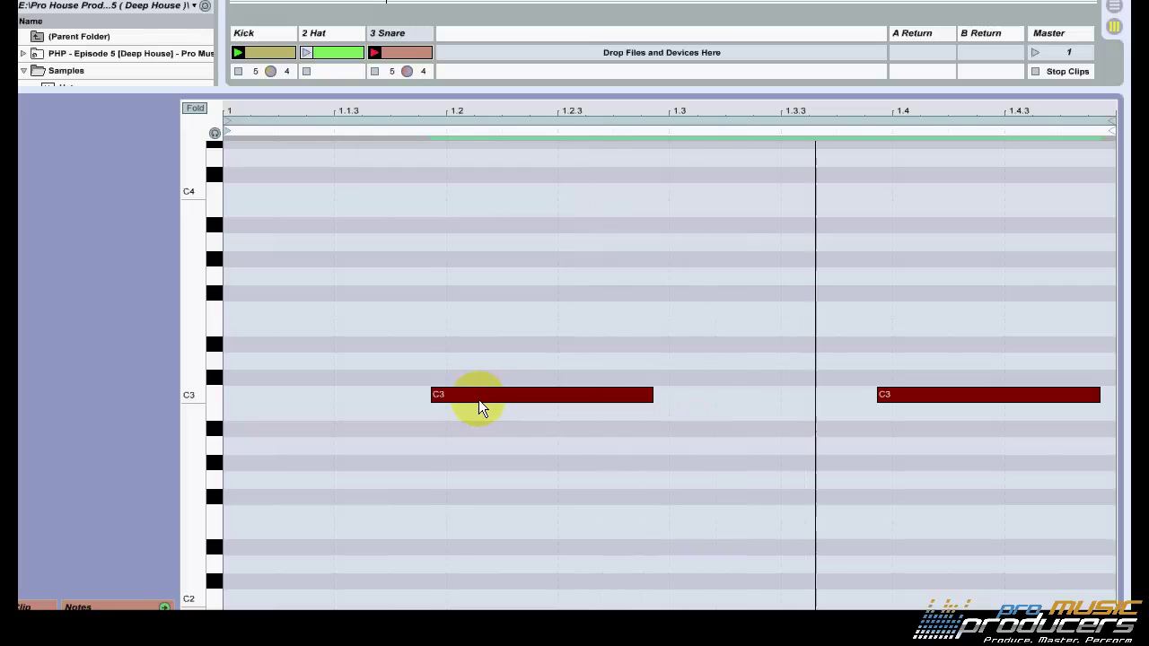
{"action": "left_click_drag", "start_coordinate": [478, 406], "coordinate": [480, 391]}
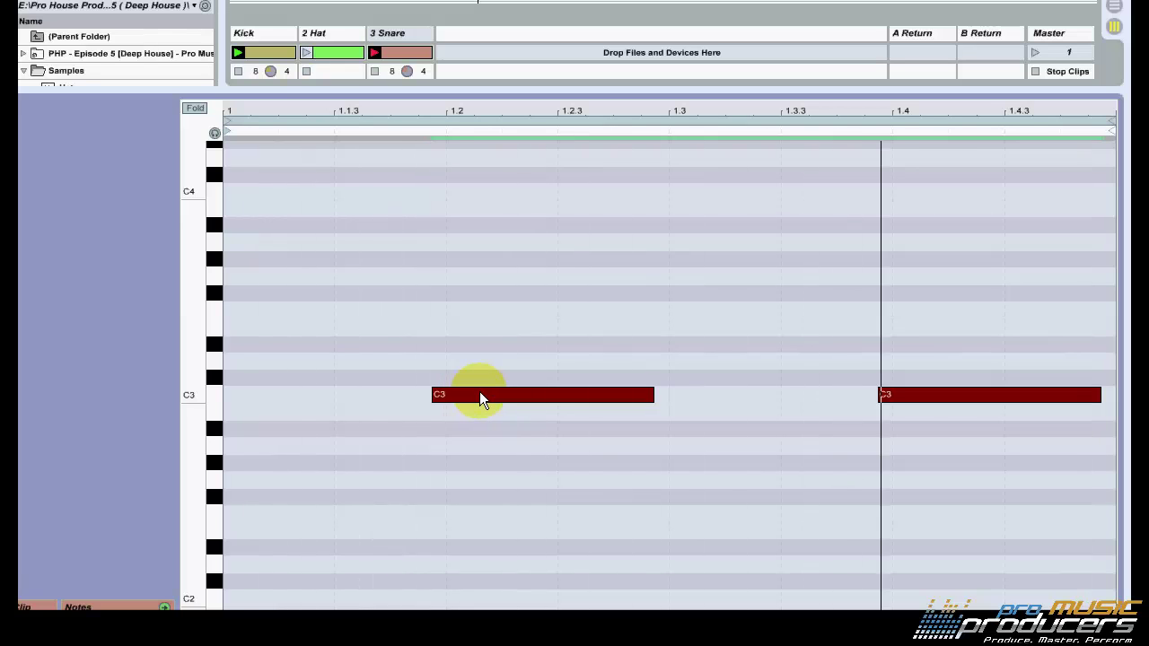
{"action": "right_click", "coordinate": [479, 346]}
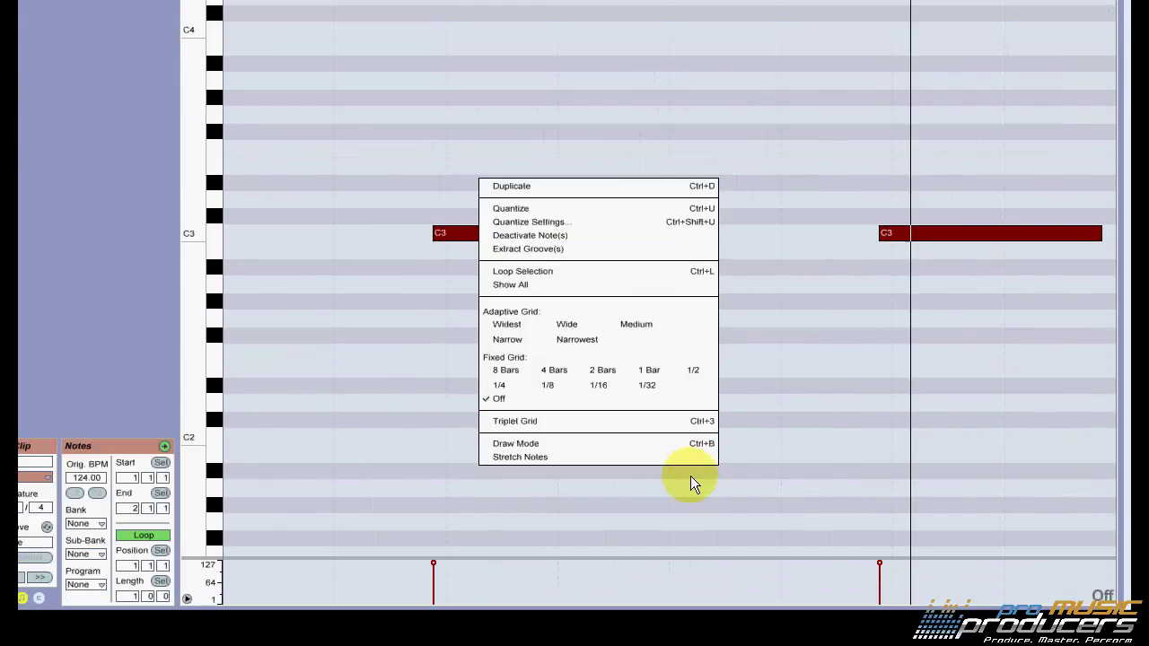
{"action": "left_click", "coordinate": [551, 550]}
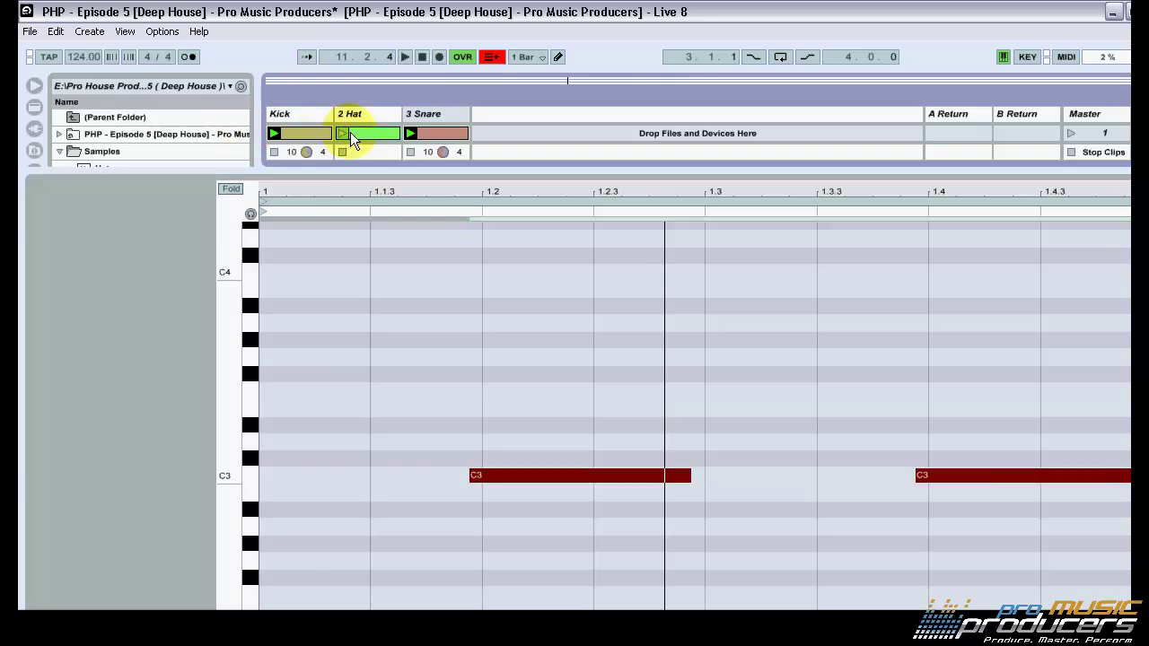
With the Hat clip also playing, fine-tune both snare notes slightly later with the grid off, and set the grid to 1/16.
{"action": "left_click", "coordinate": [374, 133]}
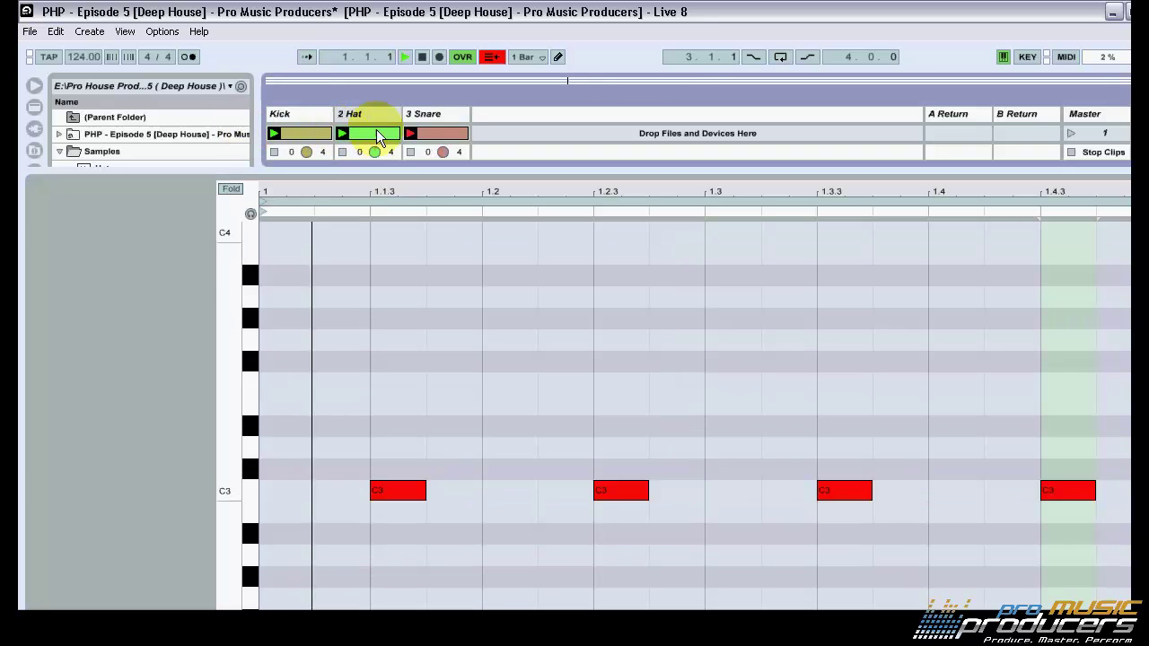
{"action": "left_click", "coordinate": [437, 133]}
{"action": "right_click", "coordinate": [413, 437]}
{"action": "left_click", "coordinate": [439, 480]}
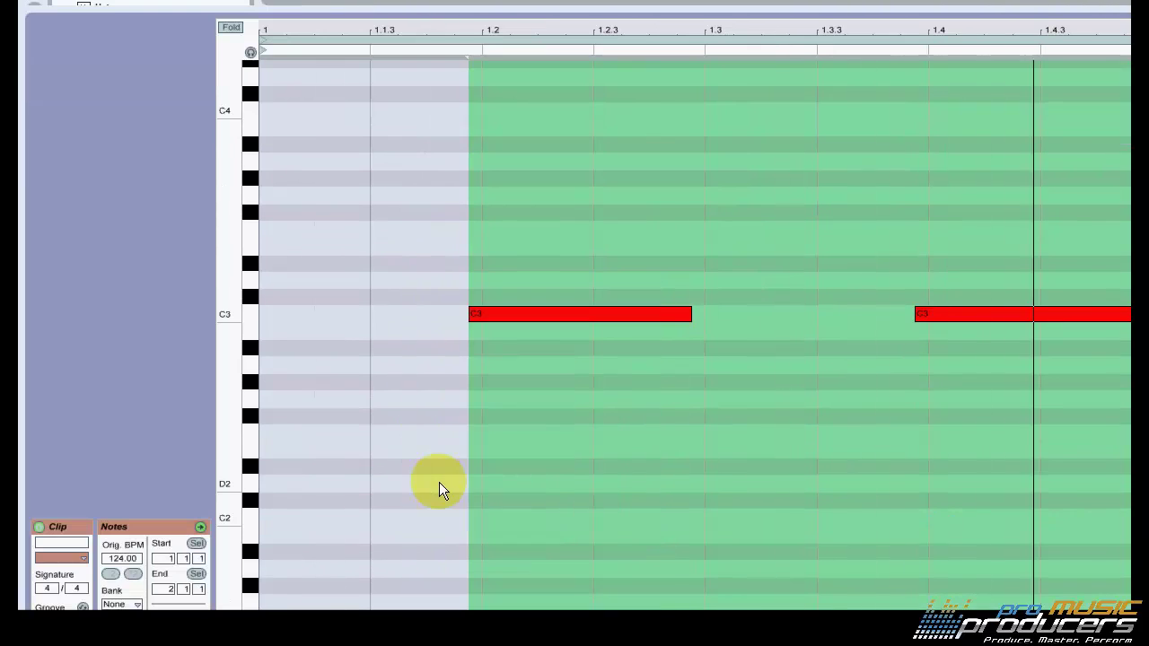
{"action": "right_click", "coordinate": [432, 545]}
{"action": "left_click", "coordinate": [459, 466]}
{"action": "left_click_drag", "start_coordinate": [454, 239], "coordinate": [898, 367]}
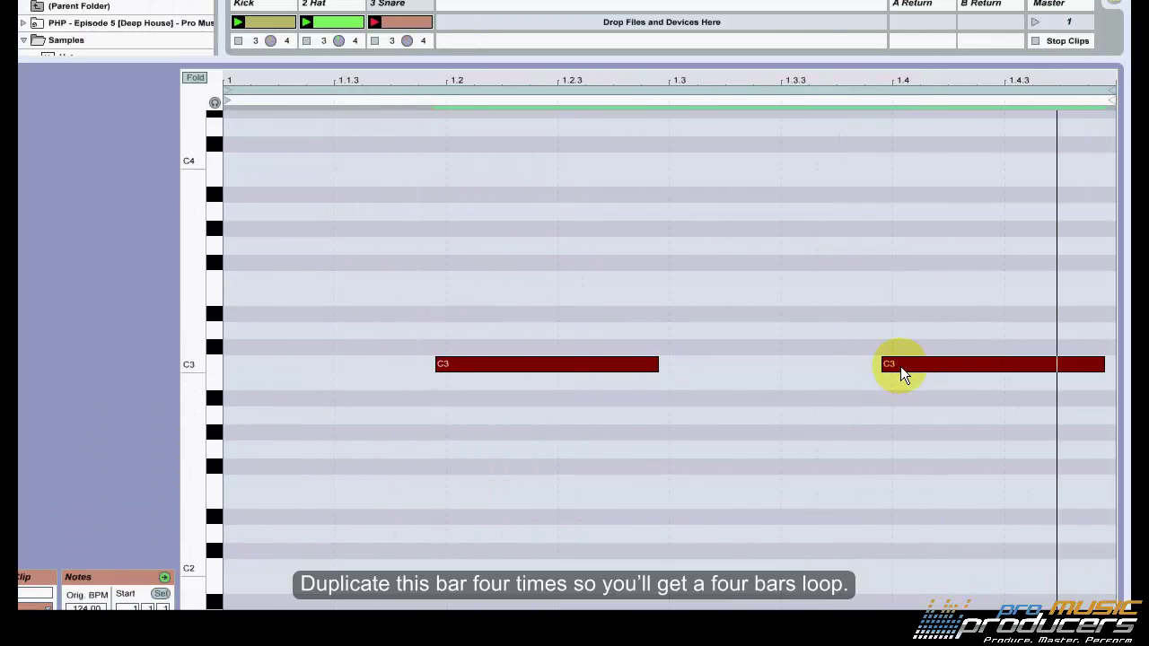
{"action": "right_click", "coordinate": [500, 255]}
{"action": "left_click", "coordinate": [629, 459]}
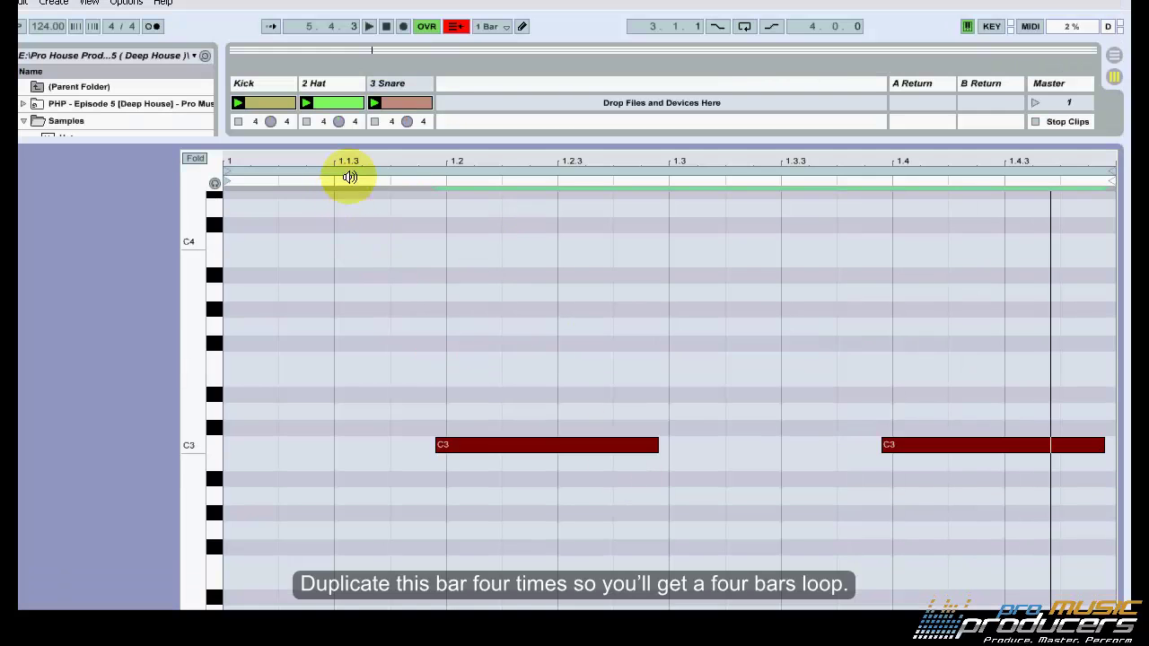
Duplicate the Snare clip's one-bar loop three times and extend the loop and start back to bar 1 to cover four bars.
{"action": "left_click", "coordinate": [350, 172]}
{"action": "key", "text": "ctrl+d"}
{"action": "key", "text": "ctrl+d"}
{"action": "key", "text": "ctrl+d"}
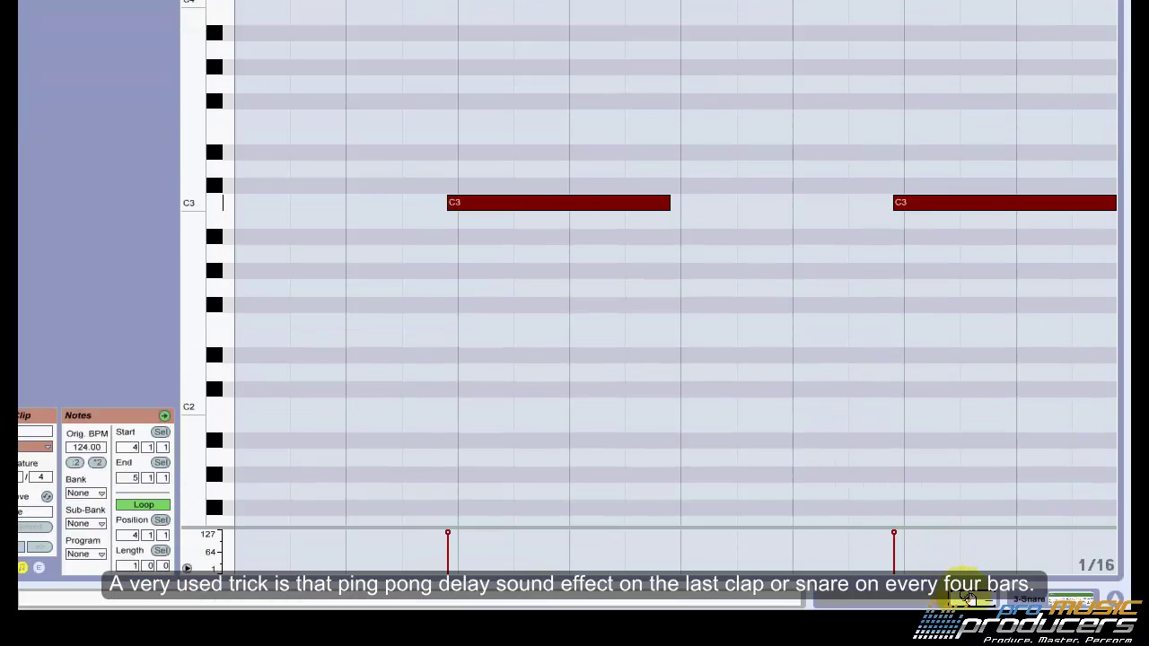
{"action": "left_click_drag", "start_coordinate": [968, 599], "coordinate": [891, 603]}
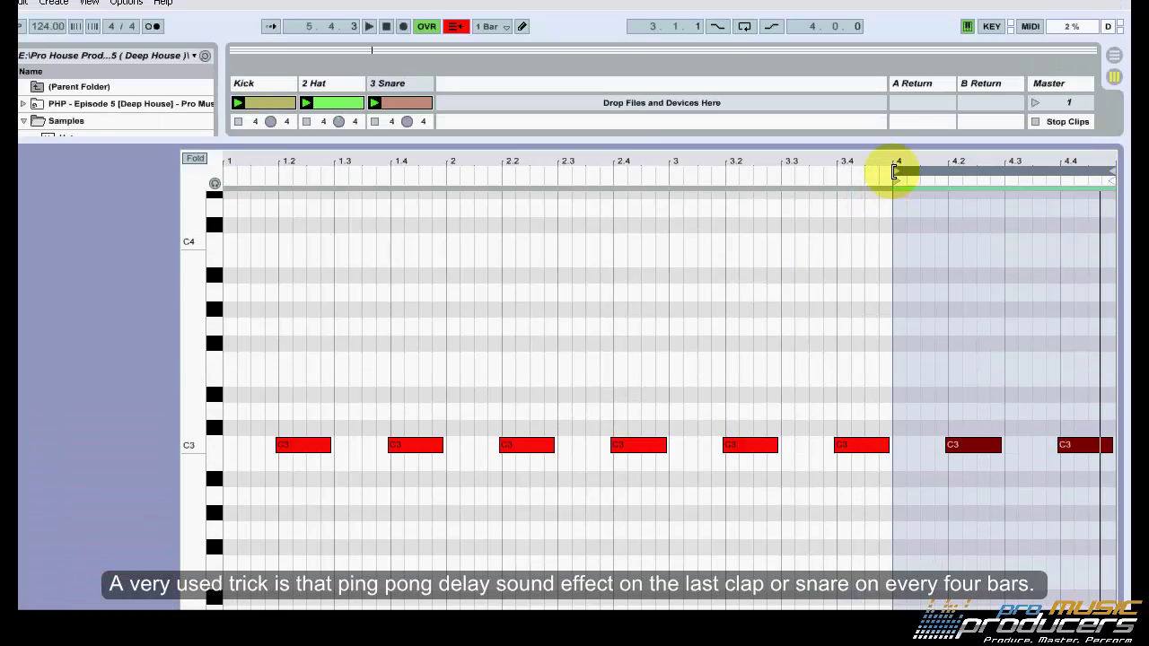
{"action": "left_click_drag", "start_coordinate": [893, 178], "coordinate": [229, 181]}
{"action": "left_click_drag", "start_coordinate": [192, 341], "coordinate": [199, 345]}
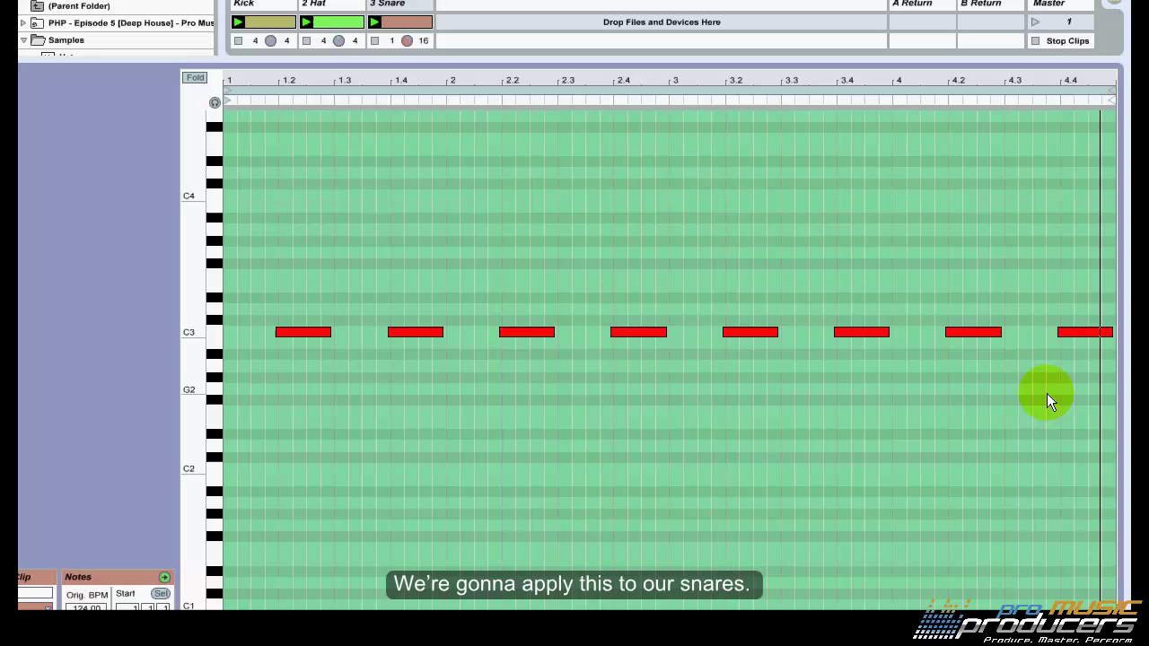
{"action": "left_click", "coordinate": [1085, 474]}
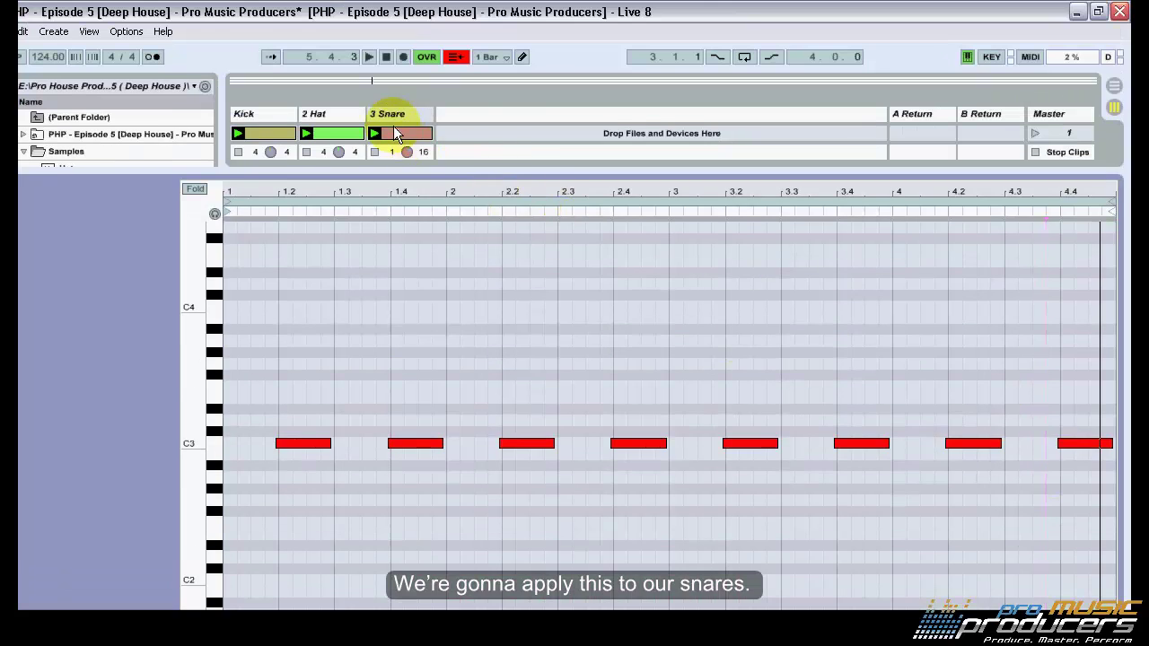
Duplicate the Snare track and rename the copy Delayed.
{"action": "double_click", "coordinate": [391, 4]}
{"action": "right_click", "coordinate": [392, 4]}
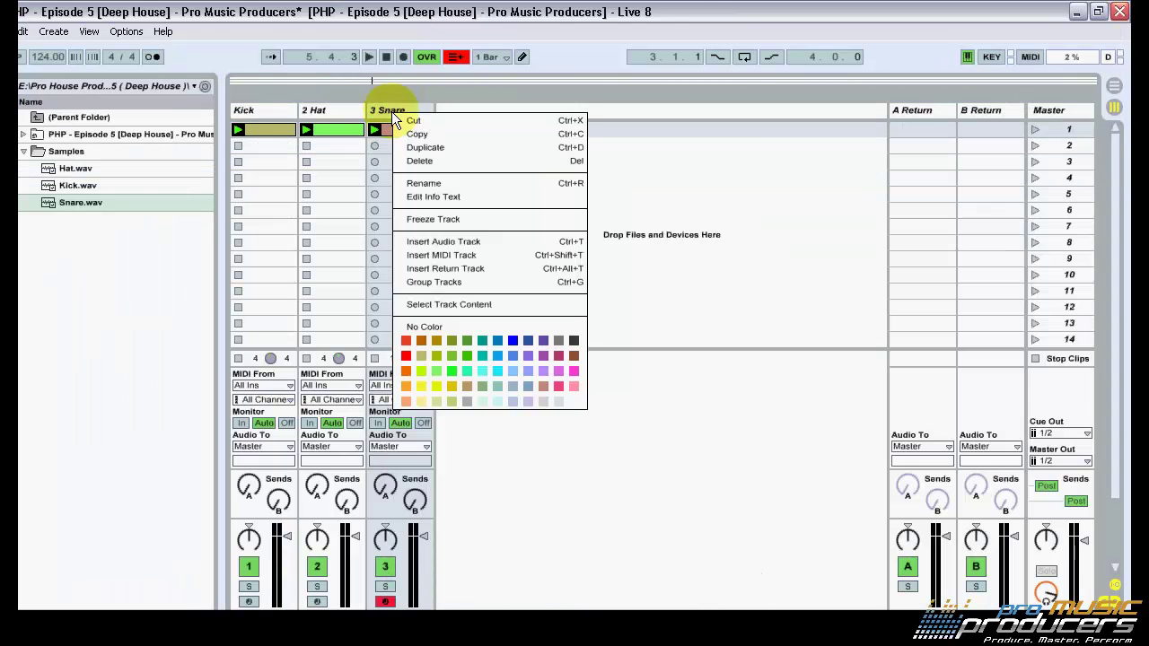
{"action": "left_click", "coordinate": [431, 147]}
{"action": "right_click", "coordinate": [472, 108]}
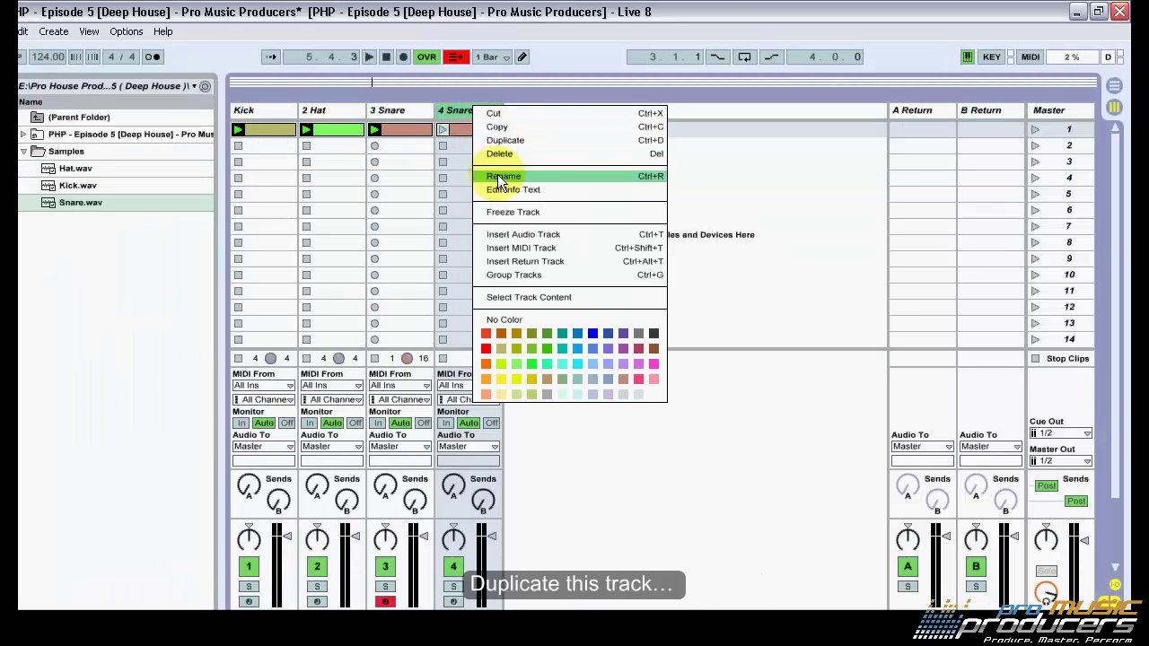
{"action": "left_click", "coordinate": [508, 178]}
{"action": "type", "text": "De"}
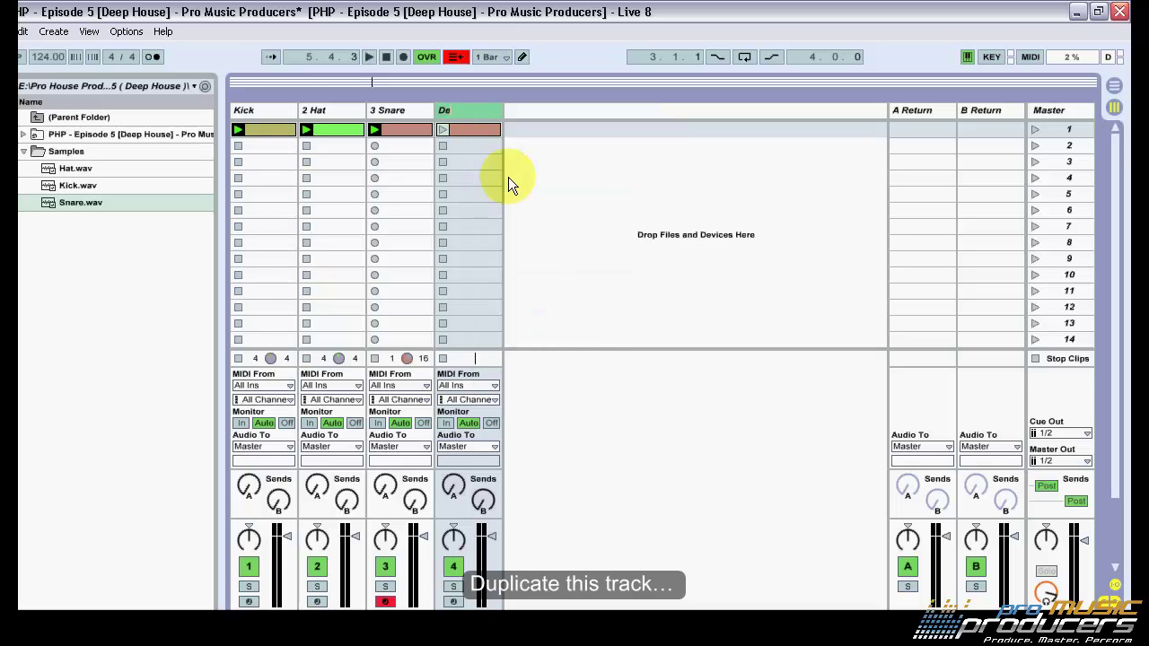
{"action": "type", "text": "lat"}
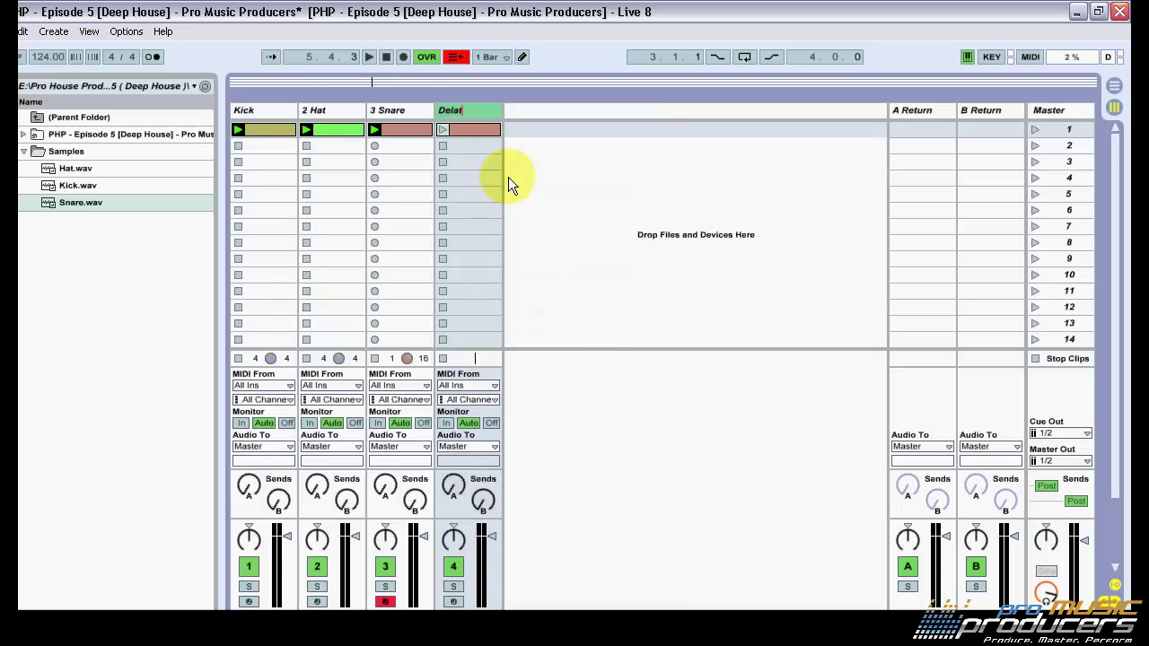
{"action": "key", "text": "BackSpace"}
{"action": "type", "text": "yed"}
{"action": "key", "text": "Return"}
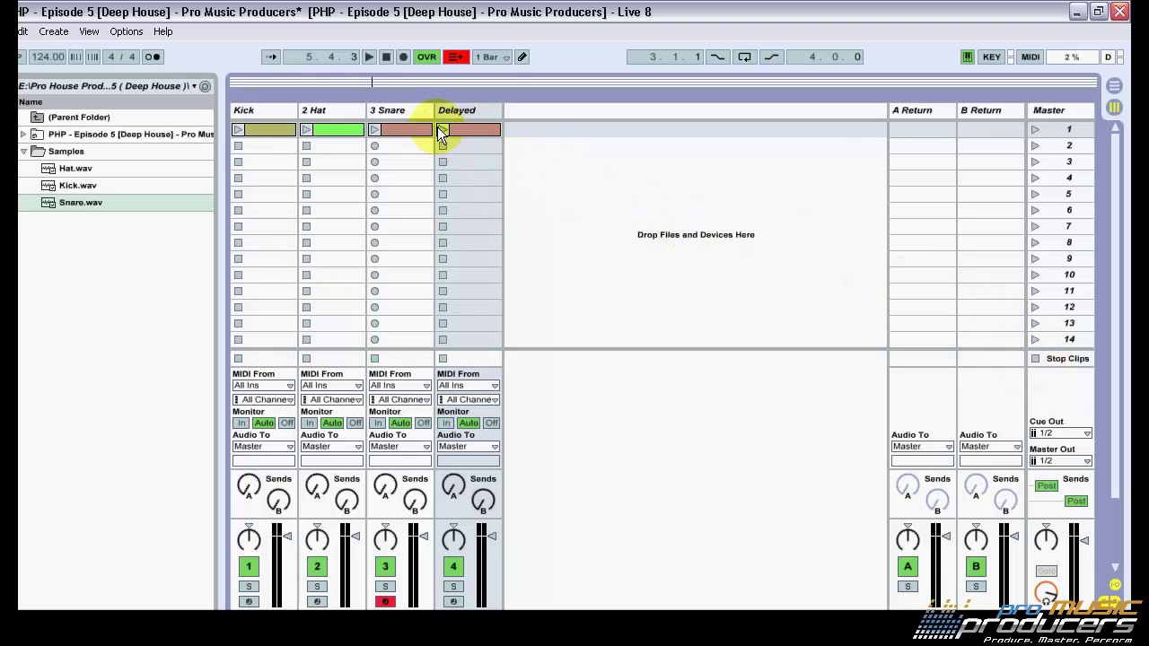
Add the Ping preset of the Ping Pong Delay audio effect after the Simpler on the Delayed track.
{"action": "double_click", "coordinate": [460, 130]}
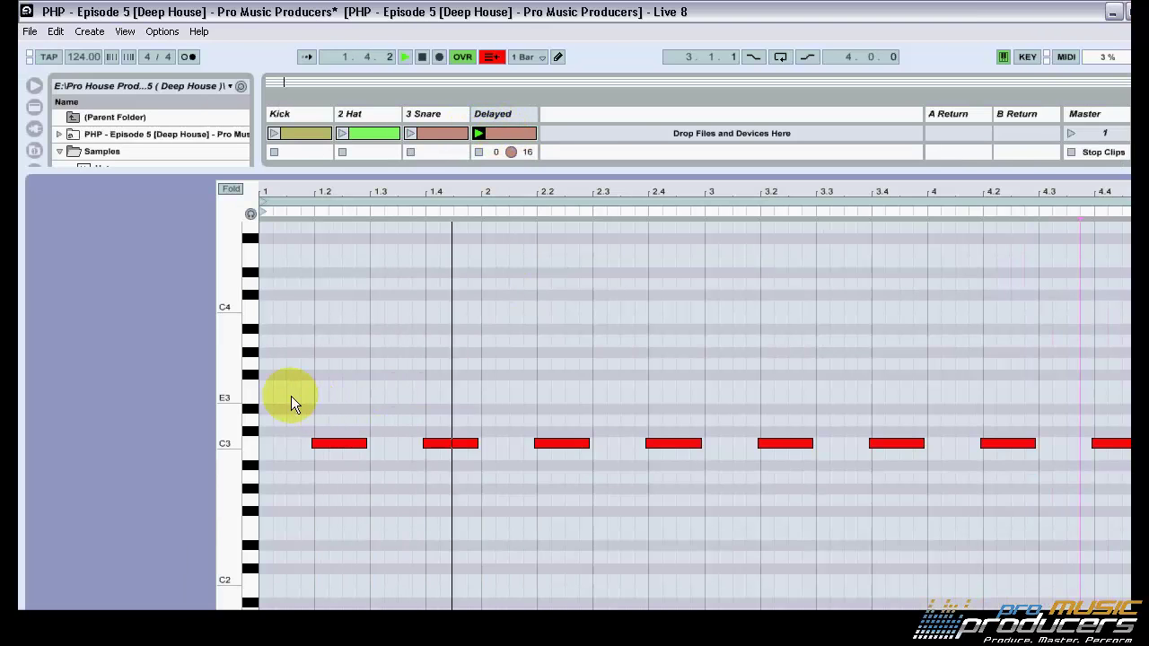
{"action": "left_click_drag", "start_coordinate": [291, 393], "coordinate": [377, 215]}
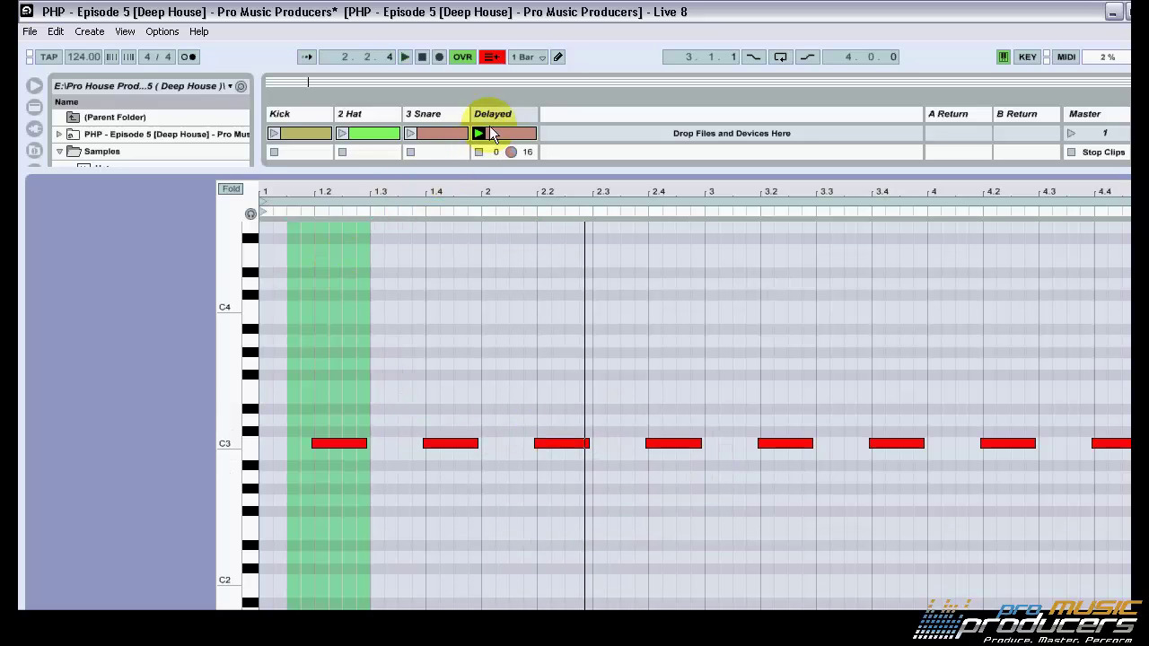
{"action": "left_click", "coordinate": [506, 116]}
{"action": "double_click", "coordinate": [505, 116]}
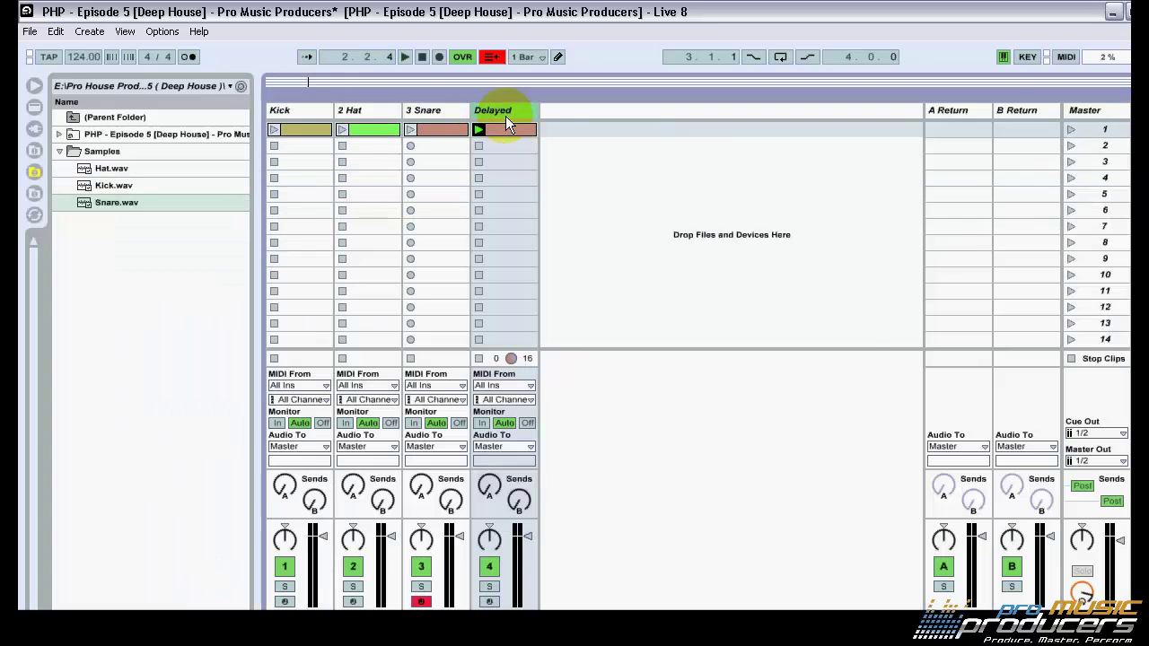
{"action": "left_click", "coordinate": [33, 108]}
{"action": "left_click", "coordinate": [58, 151]}
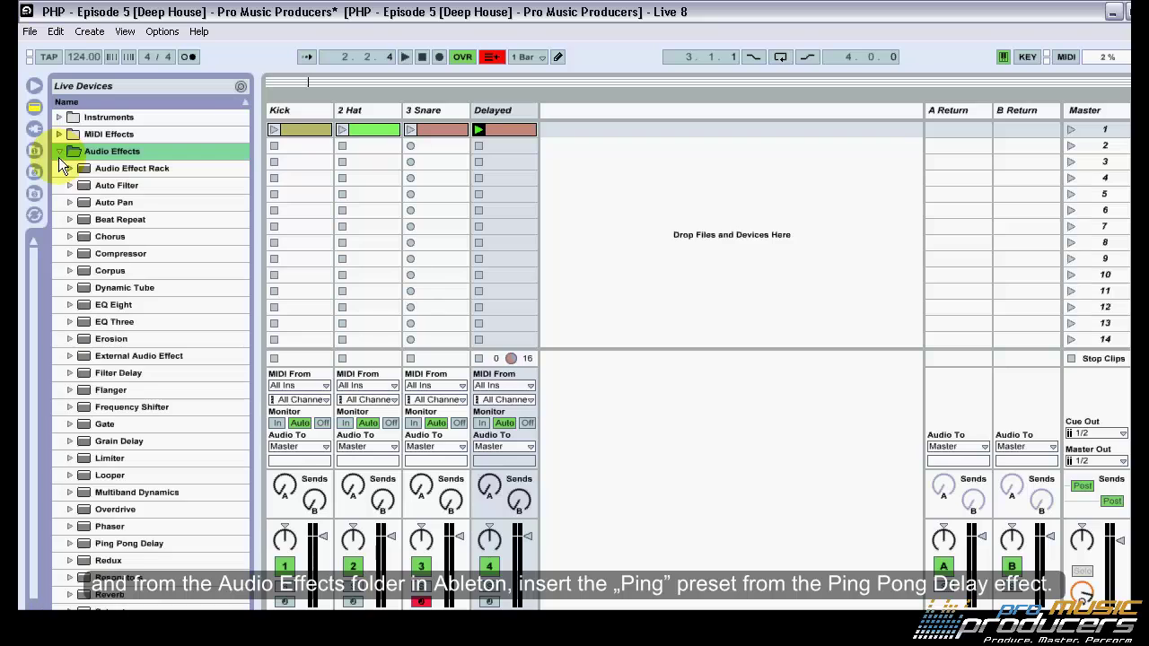
{"action": "scroll", "coordinate": [105, 341], "scroll_direction": "down", "scroll_amount": 2}
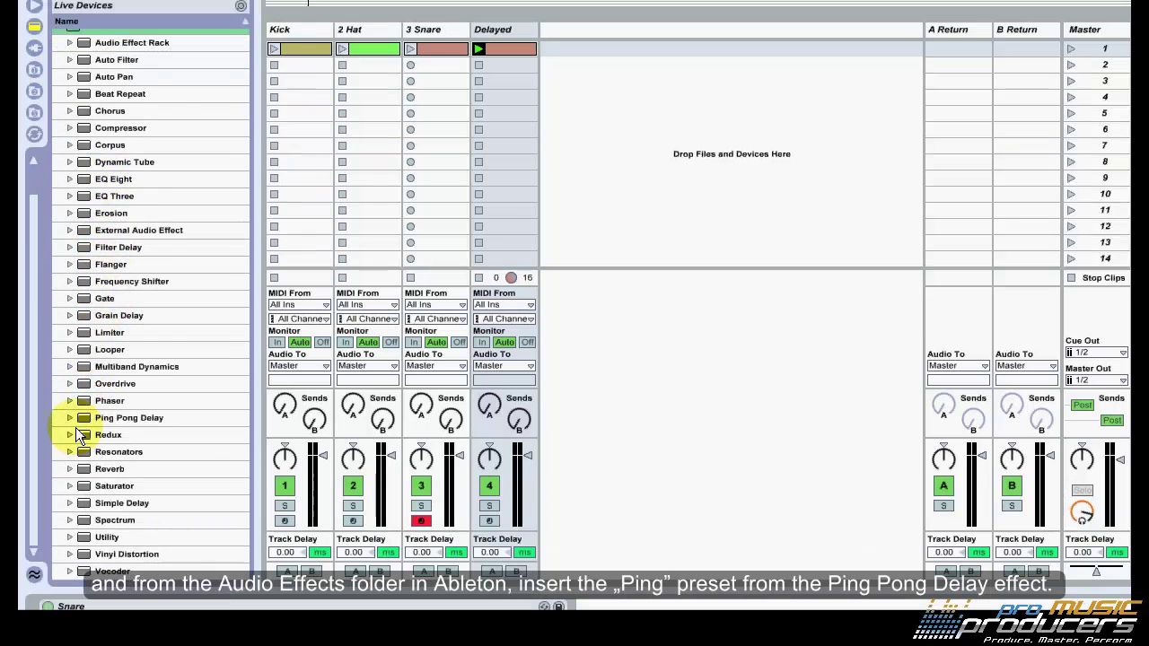
{"action": "left_click", "coordinate": [72, 418]}
{"action": "scroll", "coordinate": [156, 433], "scroll_direction": "down", "scroll_amount": 3}
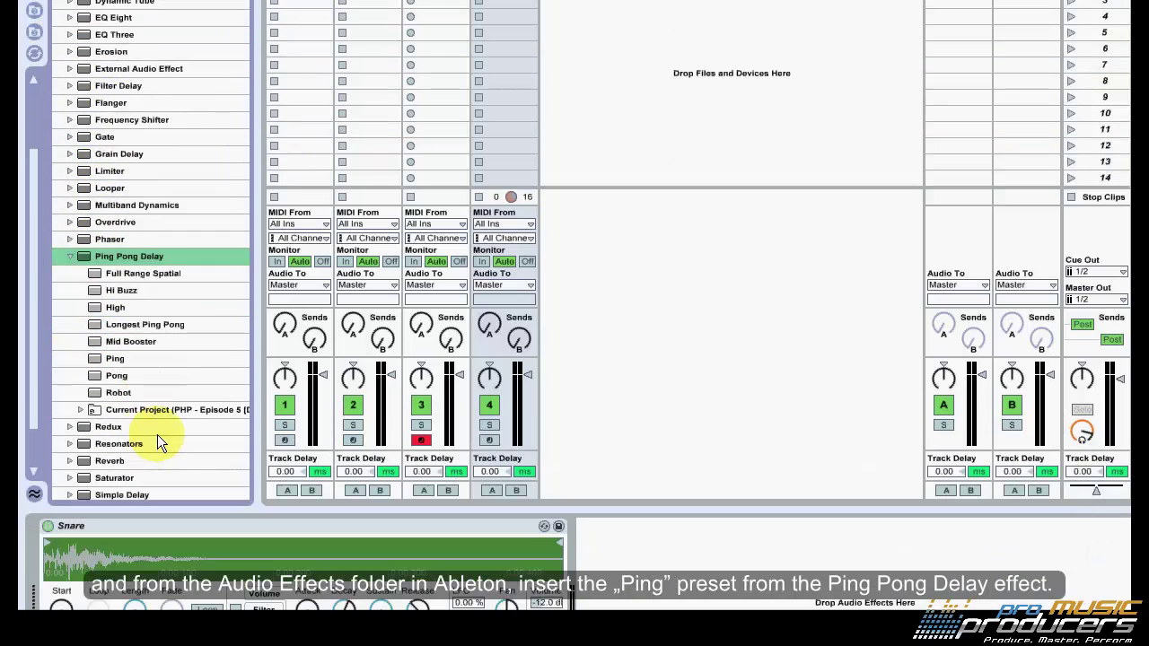
{"action": "left_click", "coordinate": [113, 359]}
{"action": "left_click_drag", "start_coordinate": [98, 361], "coordinate": [643, 458]}
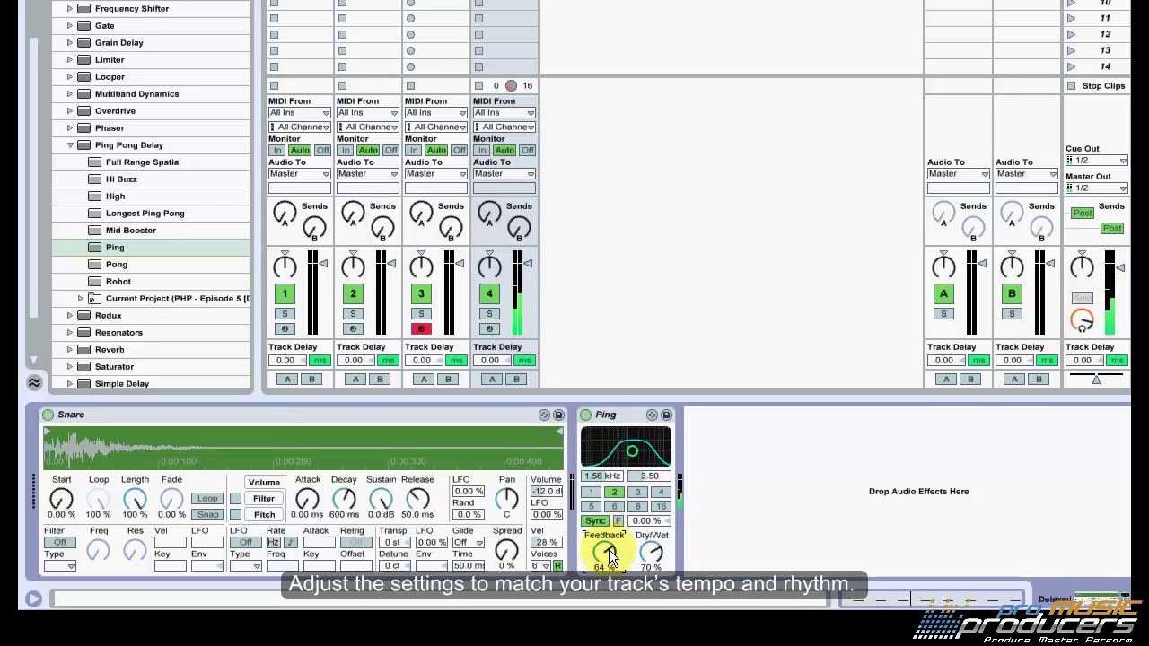
Set the Ping delay's Feedback to 57 % and lower its Dry/Wet to about 60 %.
{"action": "left_click_drag", "start_coordinate": [609, 557], "coordinate": [610, 555]}
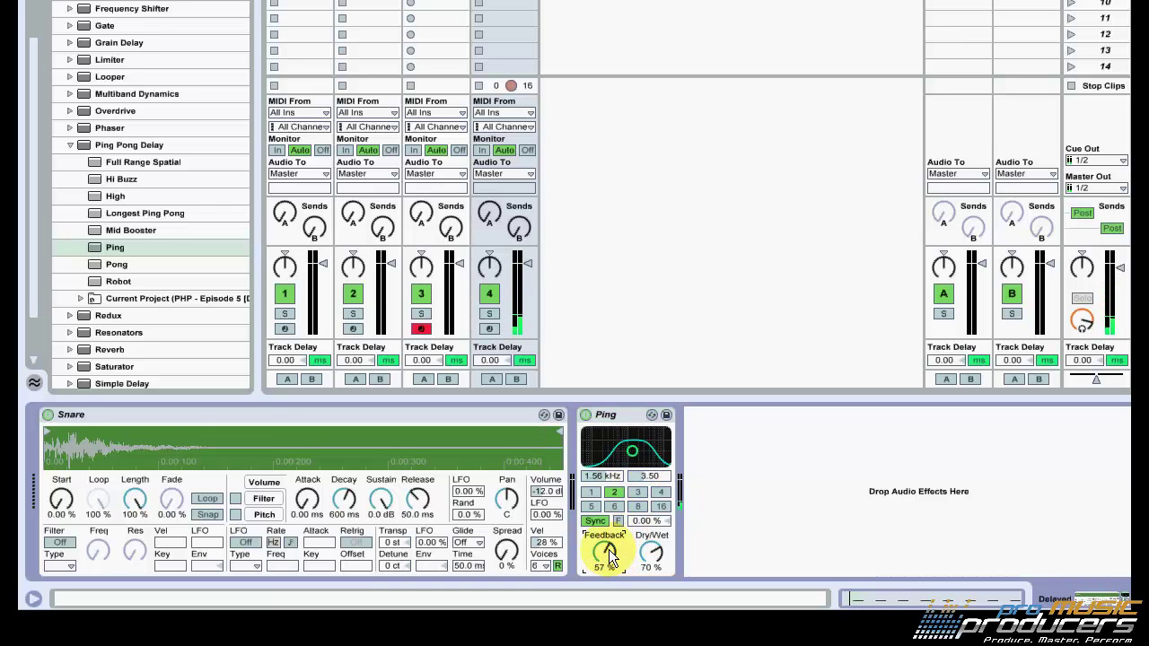
{"action": "left_click", "coordinate": [658, 562]}
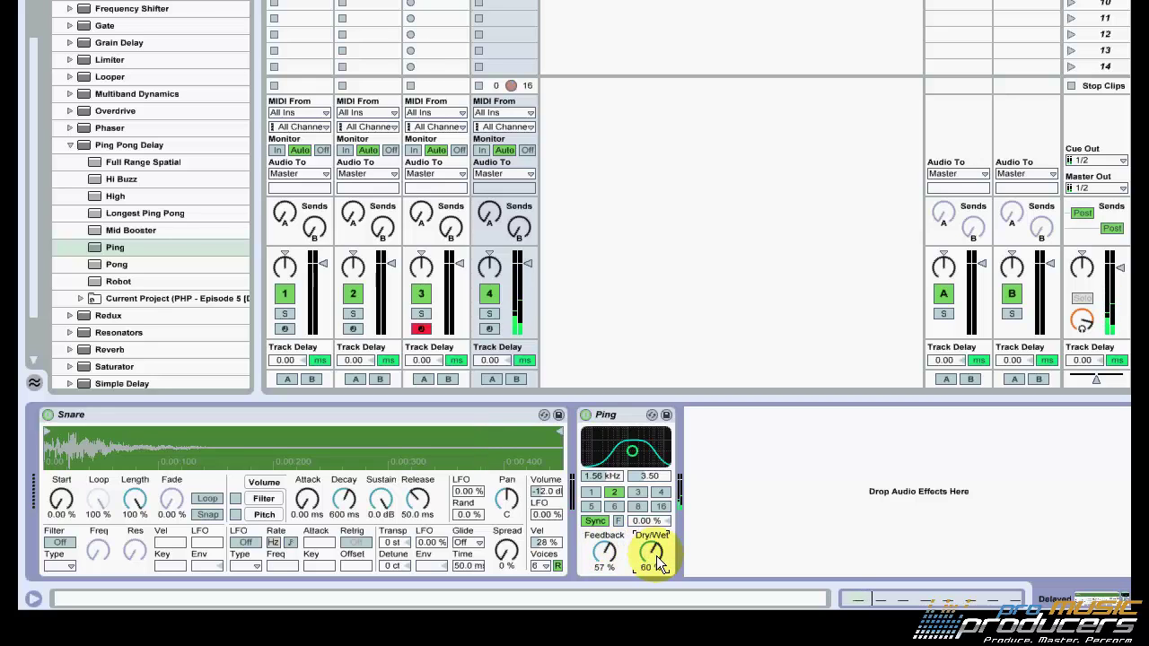
{"action": "left_click_drag", "start_coordinate": [658, 562], "coordinate": [658, 563]}
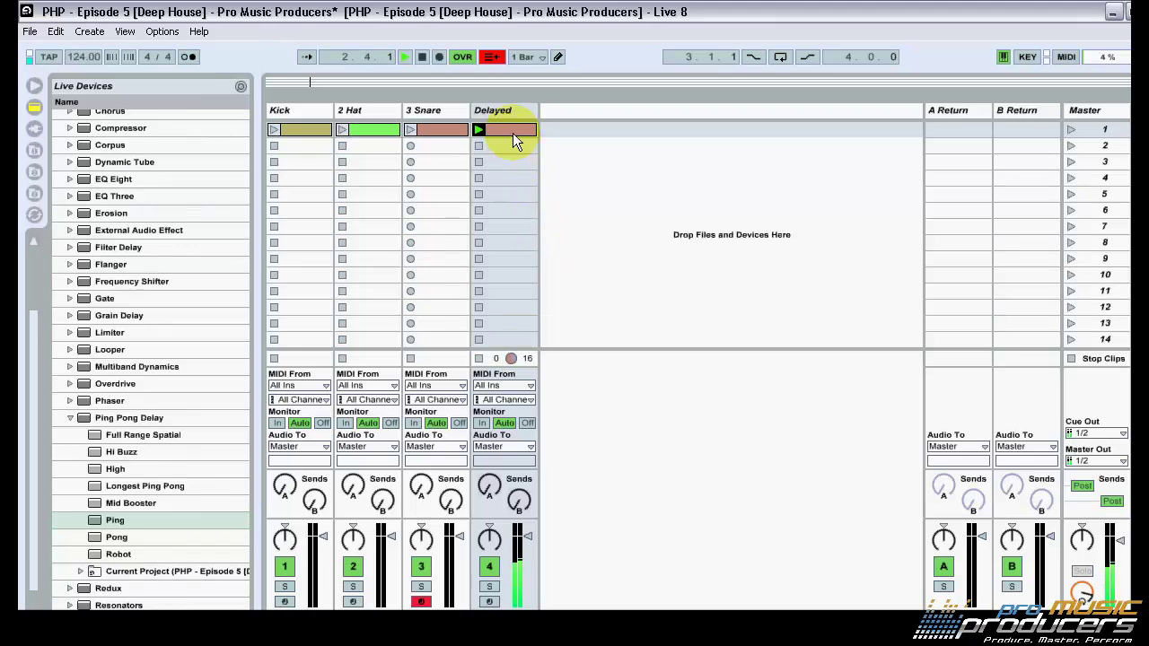
Delete every note in the Delayed clip except the last one in bar 4.
{"action": "double_click", "coordinate": [513, 130]}
{"action": "left_click_drag", "start_coordinate": [290, 393], "coordinate": [999, 479]}
{"action": "key", "text": "Delete"}
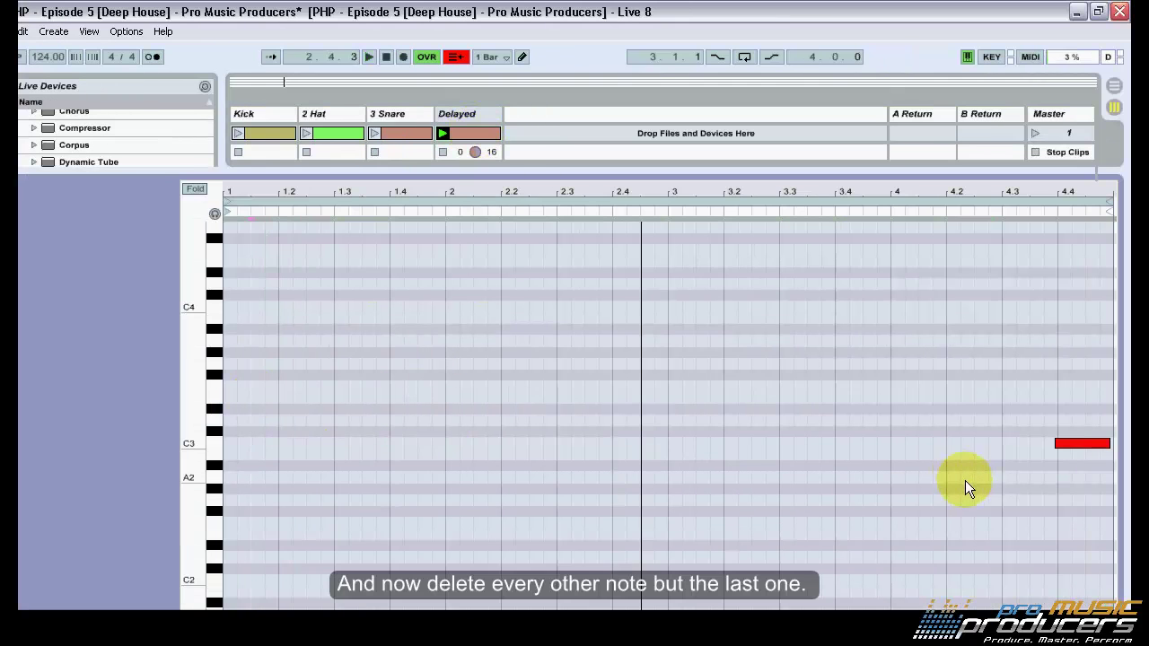
Play the first scene to hear all four drum tracks together, and stop all clips when done.
{"action": "double_click", "coordinate": [480, 121]}
{"action": "left_click", "coordinate": [1048, 127]}
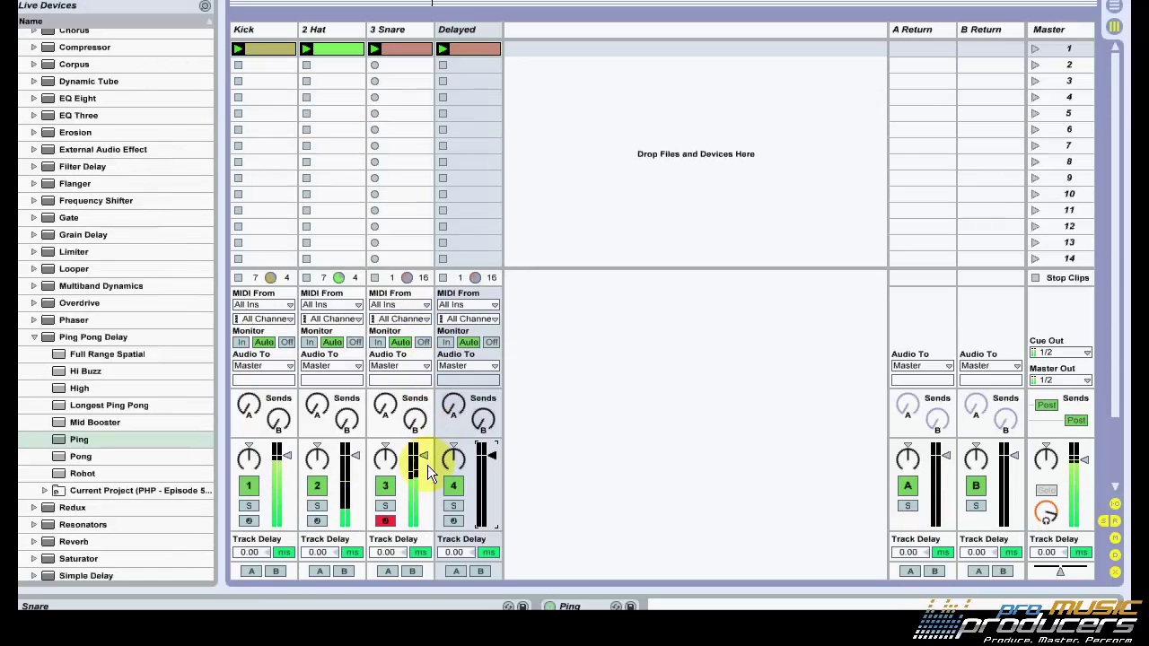
{"action": "left_click", "coordinate": [423, 465]}
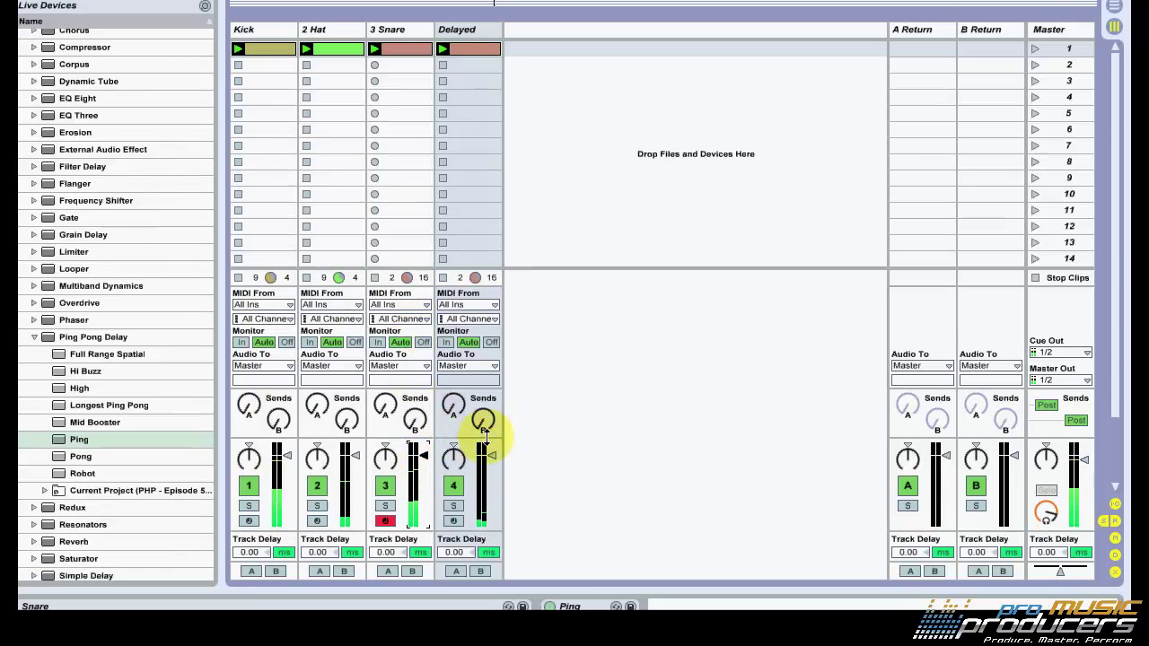
{"action": "left_click", "coordinate": [1037, 278]}
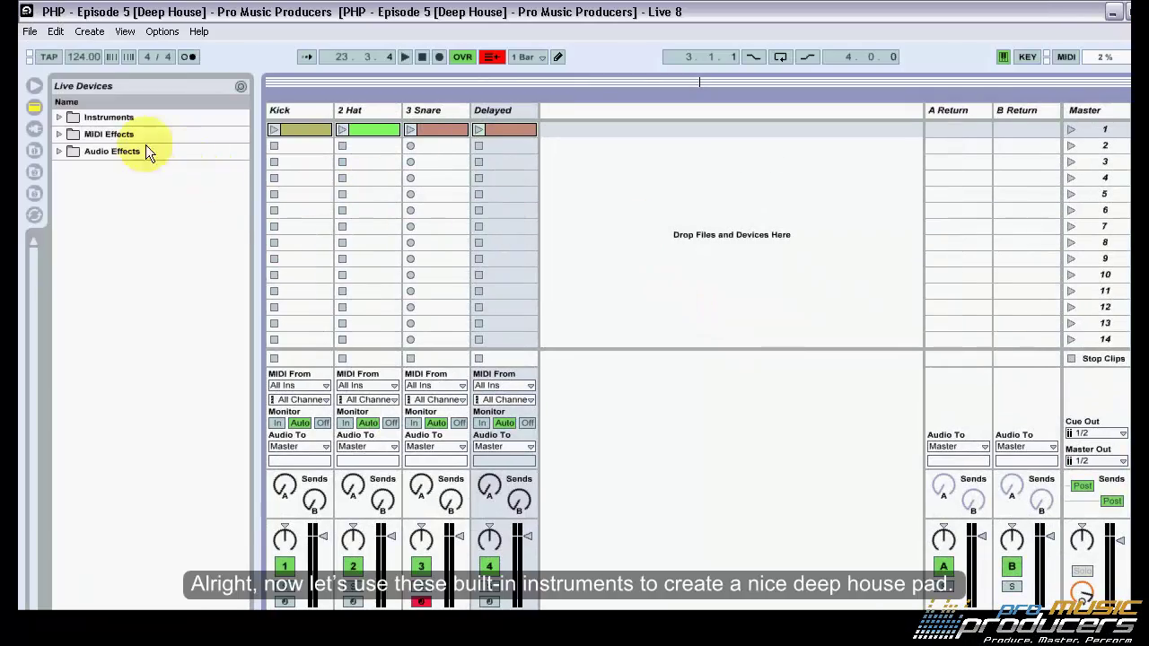
Insert the Pad-Particles preset from the Instrument Rack's Synth Pad folder as a new track after Delayed.
{"action": "left_click", "coordinate": [60, 117]}
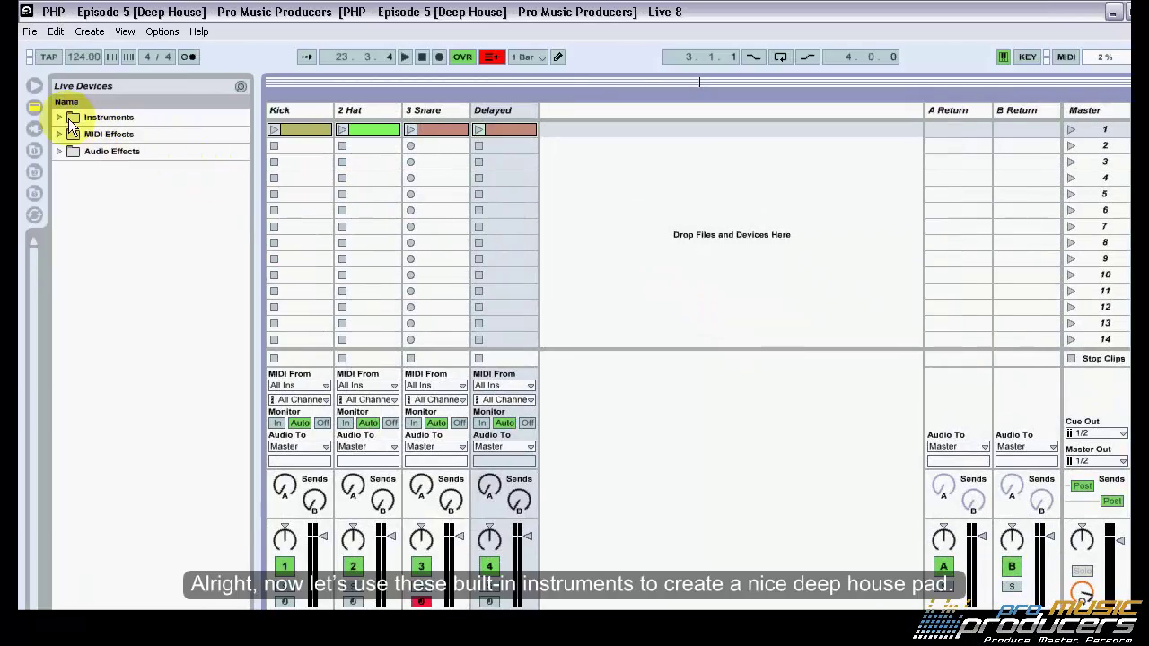
{"action": "left_click", "coordinate": [71, 237]}
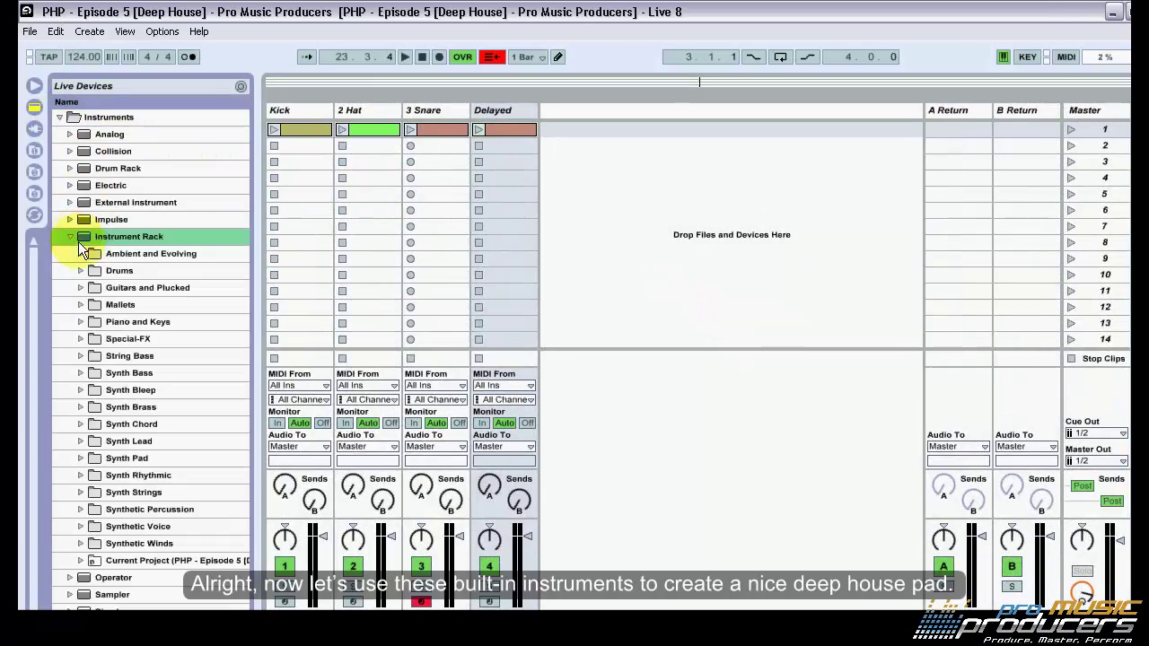
{"action": "scroll", "coordinate": [105, 446], "scroll_direction": "down", "scroll_amount": 1}
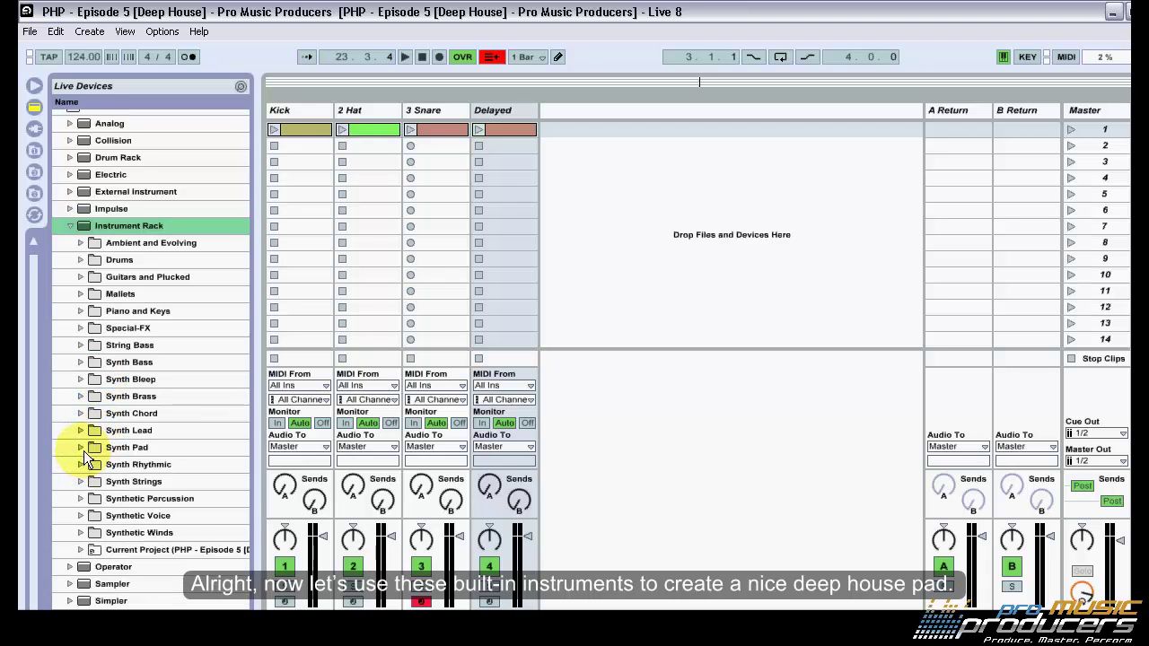
{"action": "left_click", "coordinate": [82, 448]}
{"action": "left_click_drag", "start_coordinate": [22, 311], "coordinate": [27, 476]}
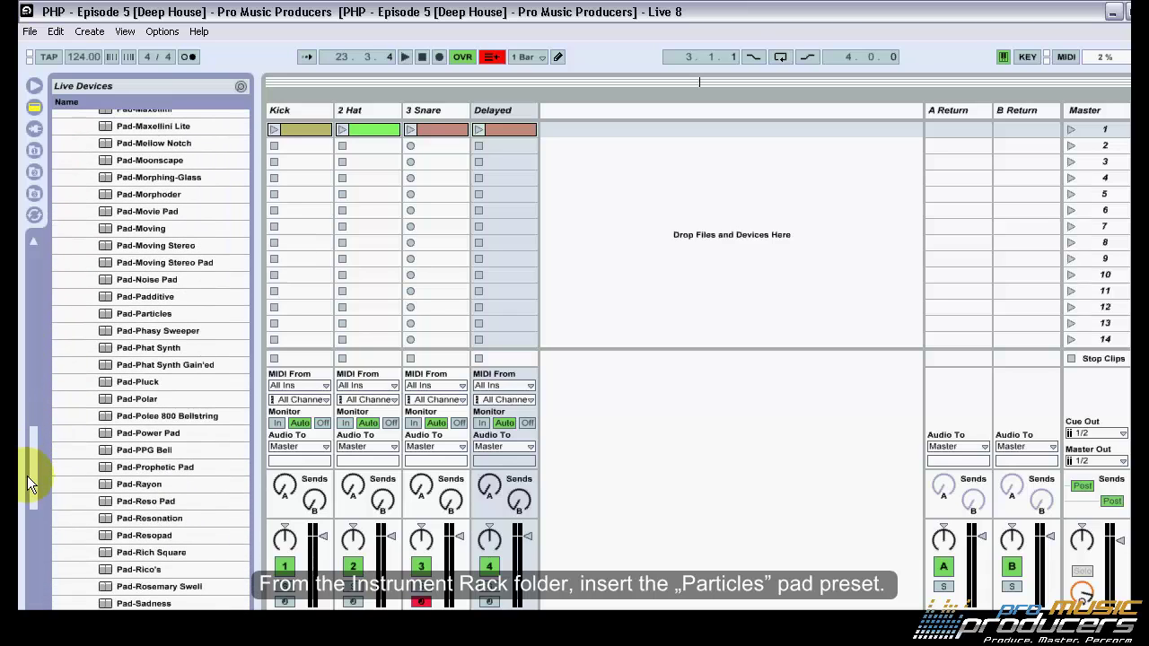
{"action": "left_click", "coordinate": [128, 452]}
{"action": "left_click", "coordinate": [133, 315]}
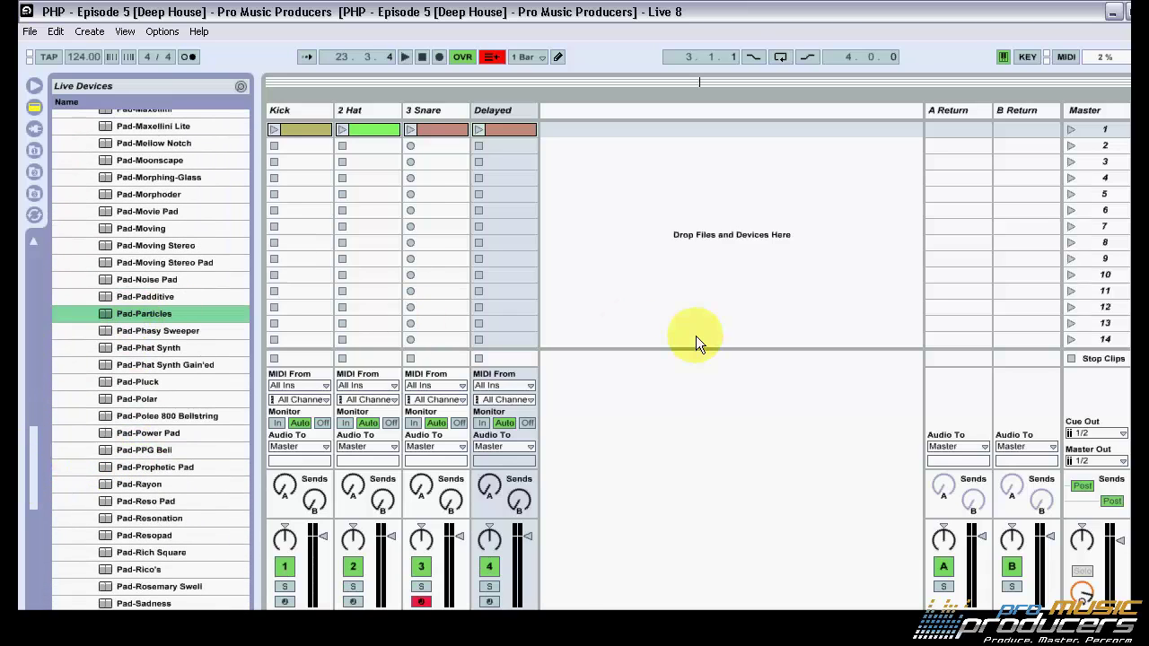
{"action": "left_click_drag", "start_coordinate": [696, 336], "coordinate": [696, 336]}
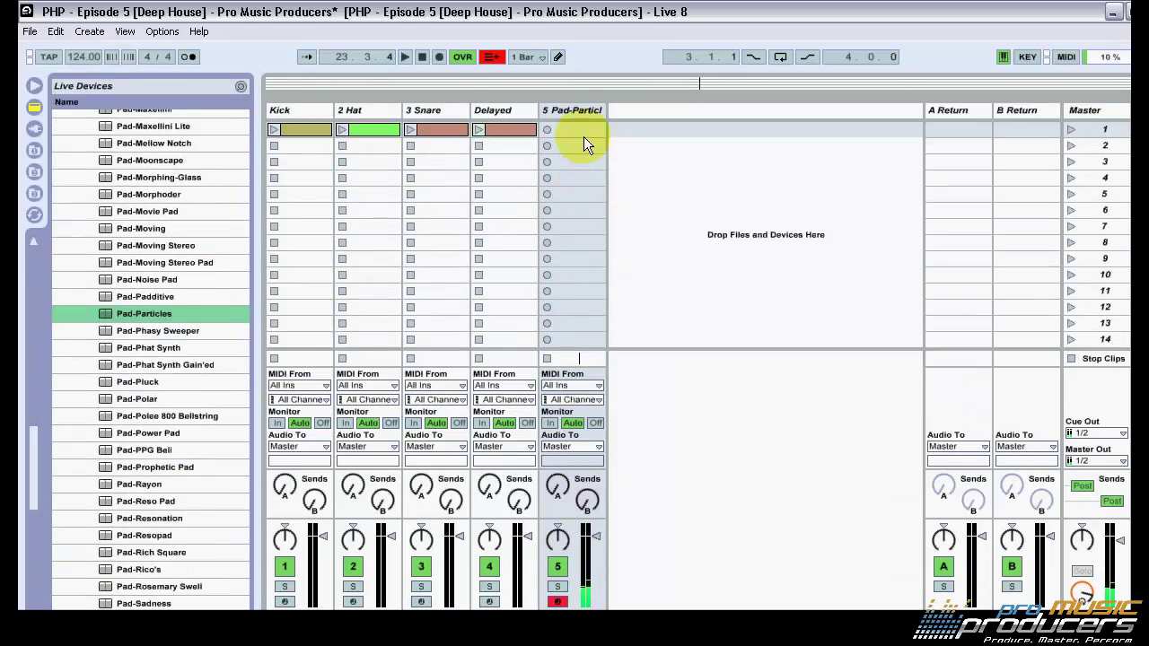
Rename the new Pad-Particles track as PAD.
{"action": "right_click", "coordinate": [573, 109]}
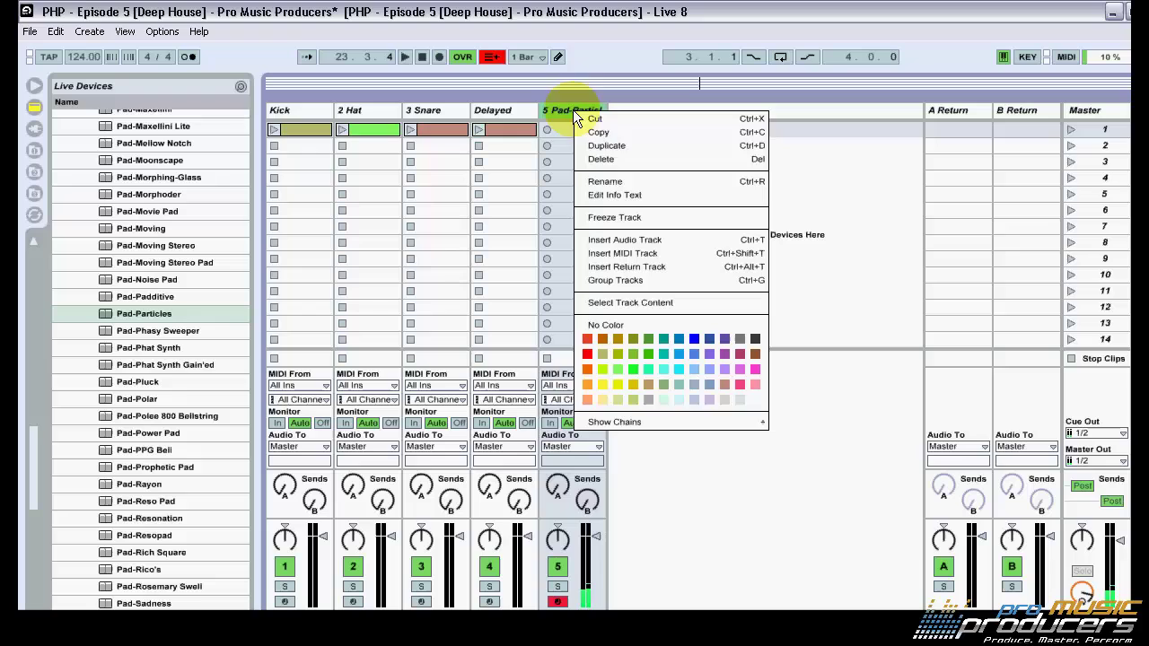
{"action": "left_click", "coordinate": [613, 182]}
{"action": "key", "text": "BackSpace"}
{"action": "type", "text": "PA"}
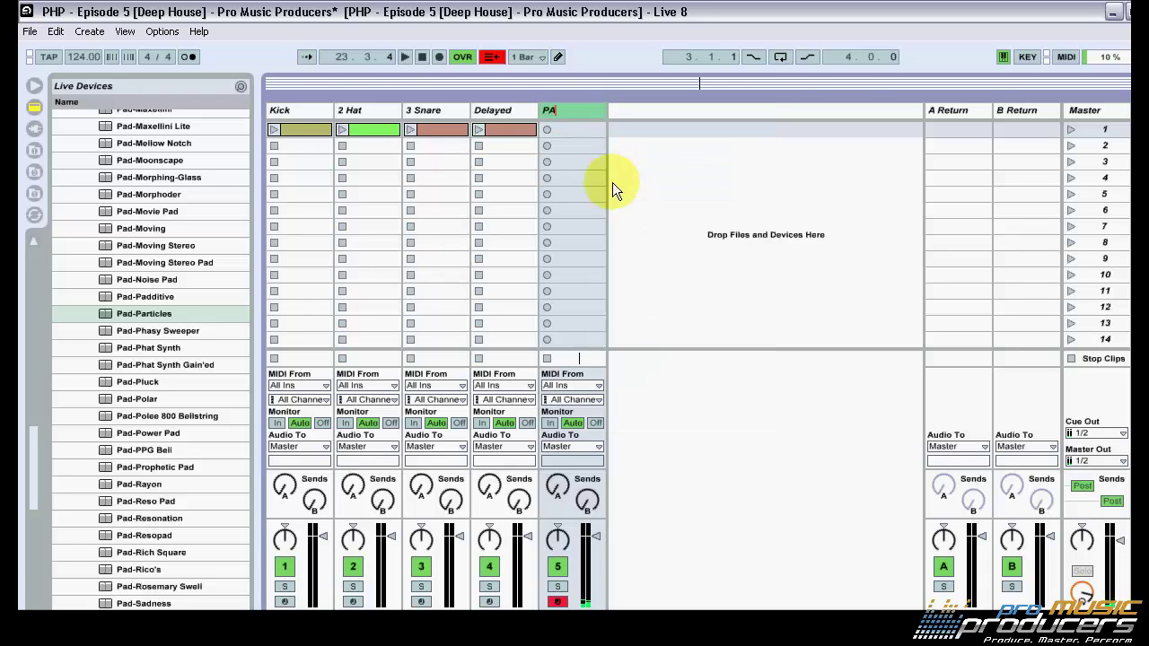
{"action": "type", "text": "D"}
Create a clip in the PAD track's first slot with a two-bar loop length and one E3 note spanning both bars.
{"action": "double_click", "coordinate": [571, 130]}
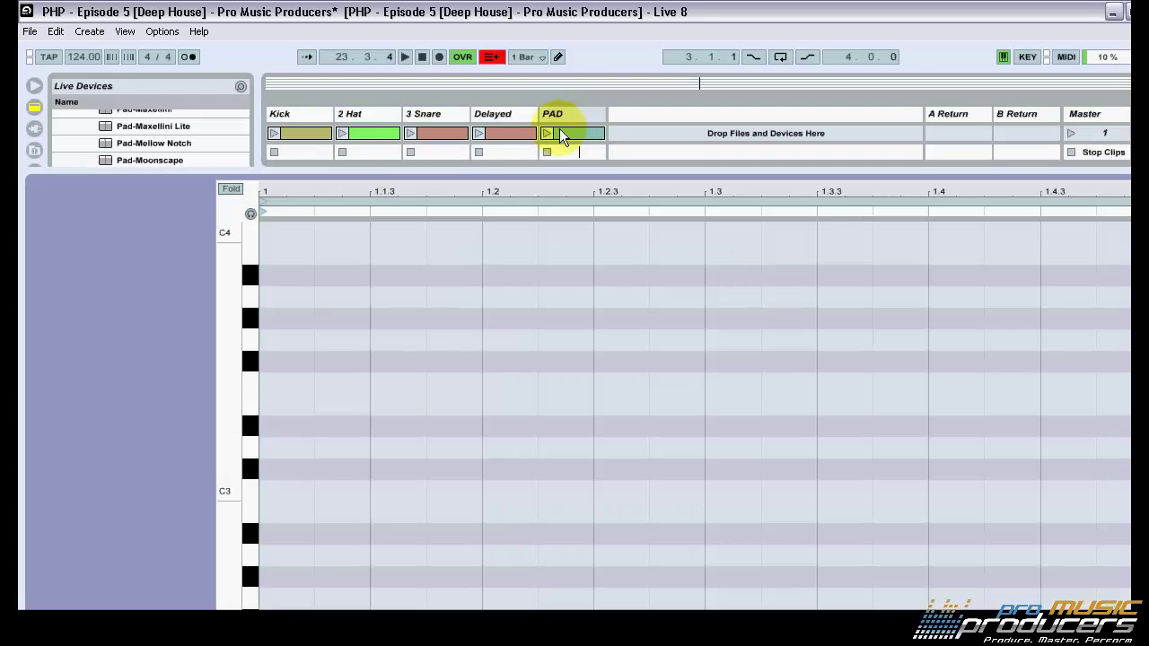
{"action": "double_click", "coordinate": [304, 406]}
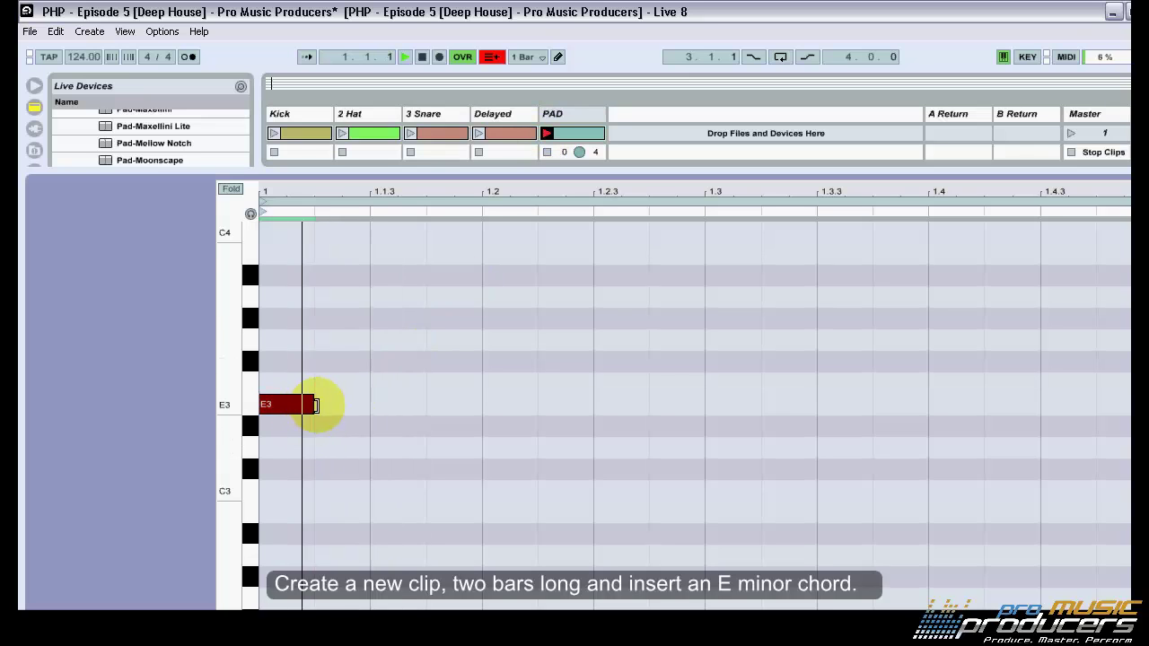
{"action": "left_click_drag", "start_coordinate": [316, 406], "coordinate": [1130, 406]}
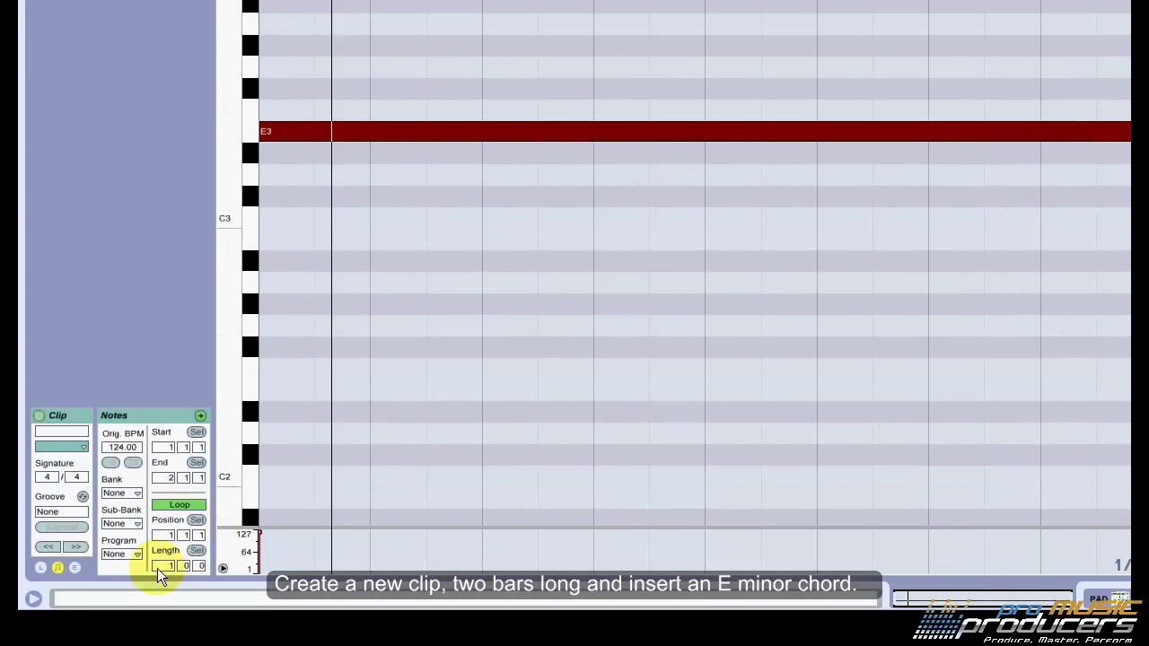
{"action": "left_click_drag", "start_coordinate": [203, 315], "coordinate": [192, 386]}
{"action": "left_click_drag", "start_coordinate": [238, 204], "coordinate": [236, 213]}
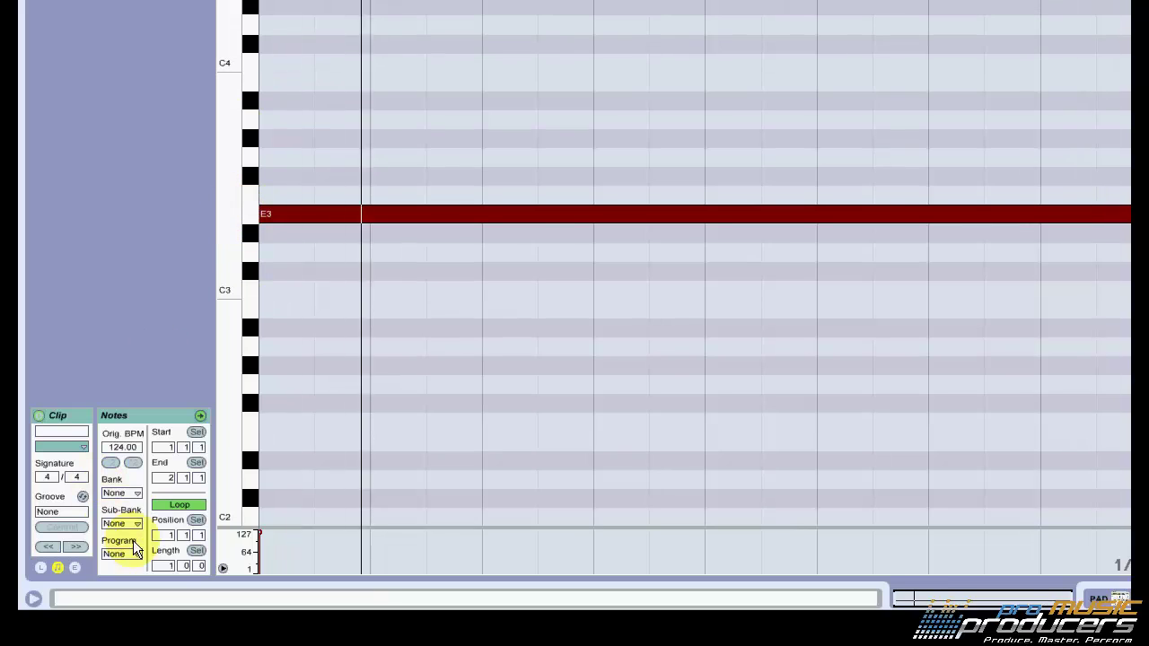
{"action": "left_click", "coordinate": [167, 565]}
{"action": "key", "text": "Up"}
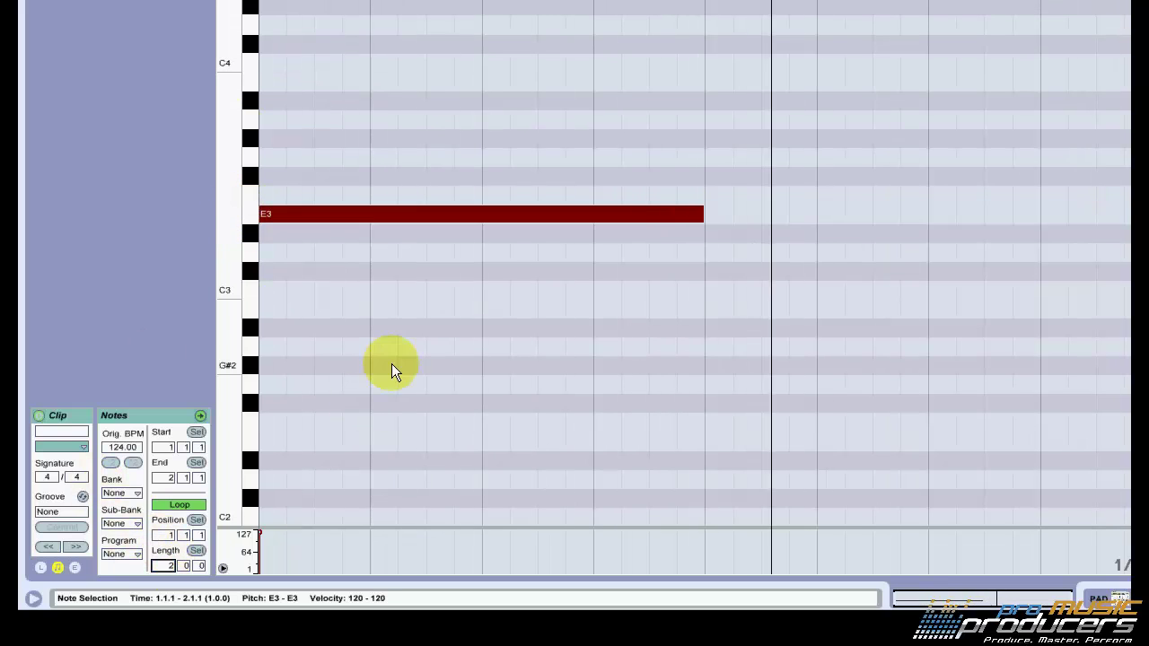
{"action": "left_click_drag", "start_coordinate": [701, 213], "coordinate": [1129, 215]}
Build a two-bar E minor chord by lowering the note to E2 and adding copies at G2 and B2.
{"action": "left_click_drag", "start_coordinate": [287, 208], "coordinate": [313, 443]}
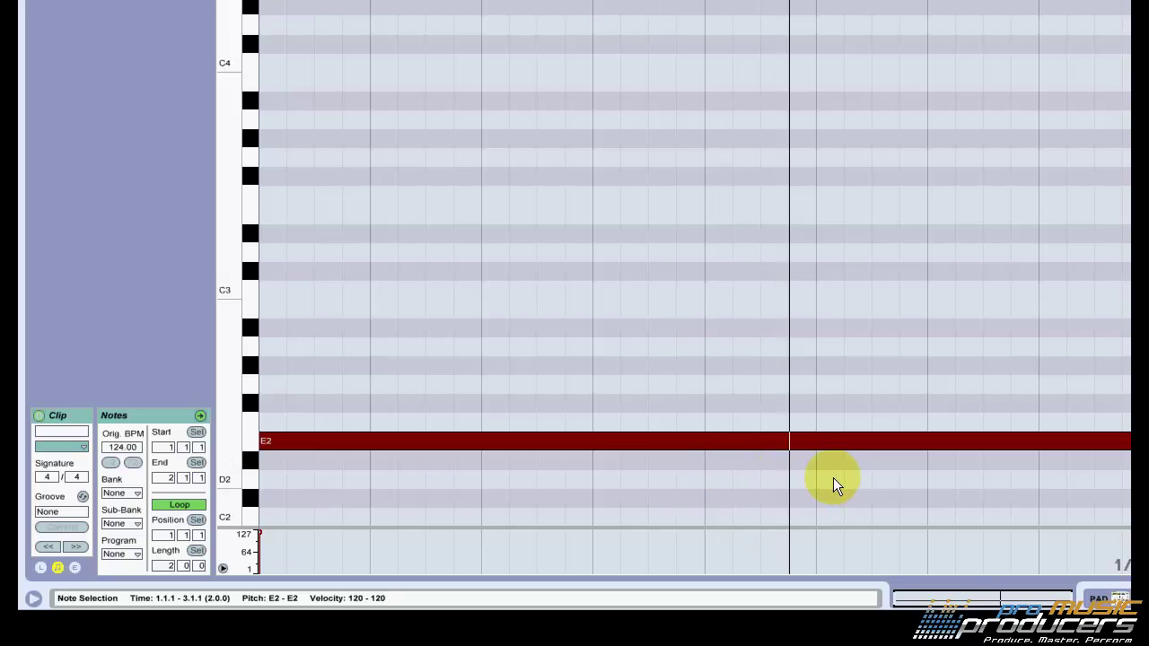
{"action": "left_click_drag", "start_coordinate": [345, 440], "coordinate": [359, 320]}
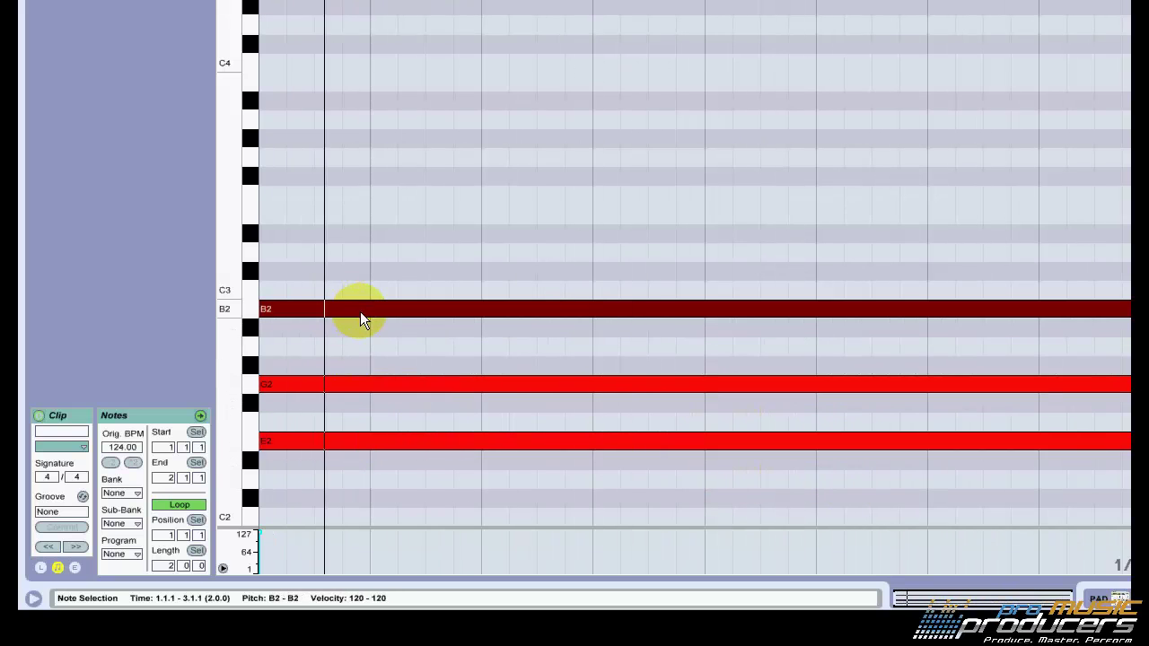
Show the PAD track's devices and mixer, and raise its volume slightly.
{"action": "left_click_drag", "start_coordinate": [225, 362], "coordinate": [274, 358]}
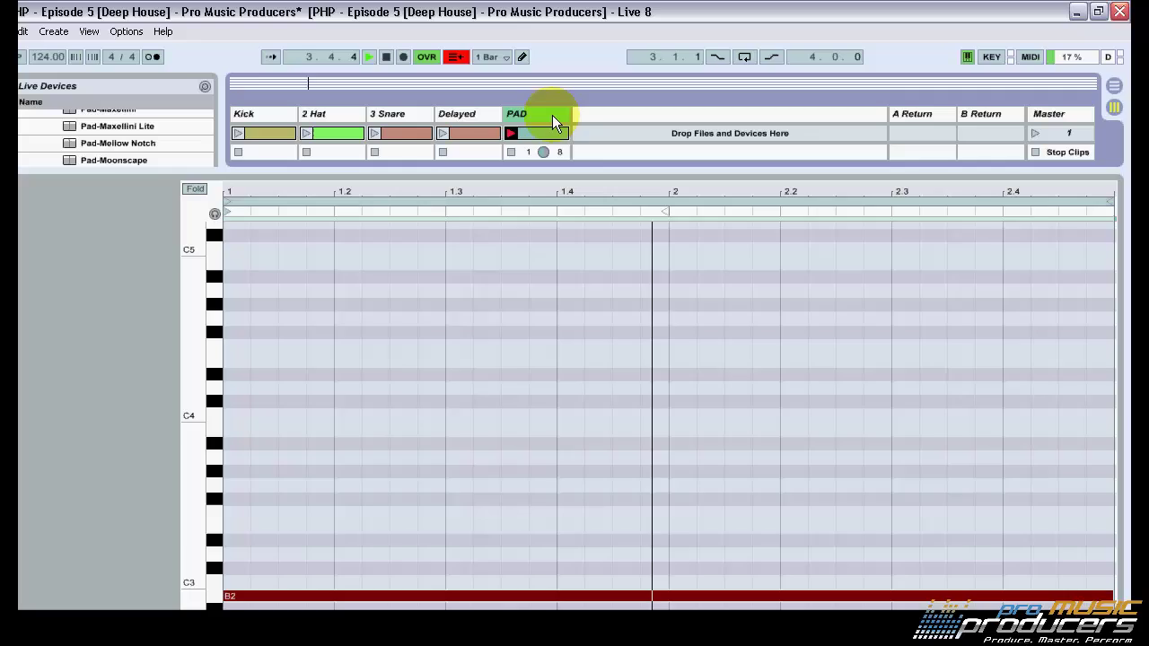
{"action": "double_click", "coordinate": [552, 115]}
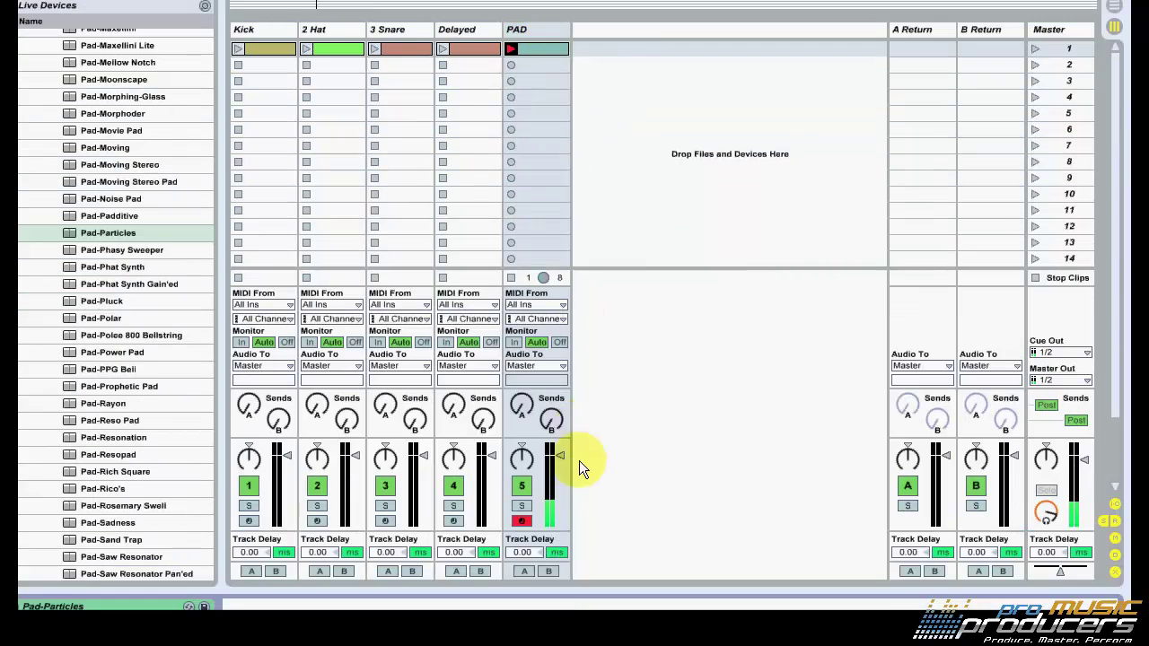
{"action": "left_click_drag", "start_coordinate": [557, 460], "coordinate": [556, 459]}
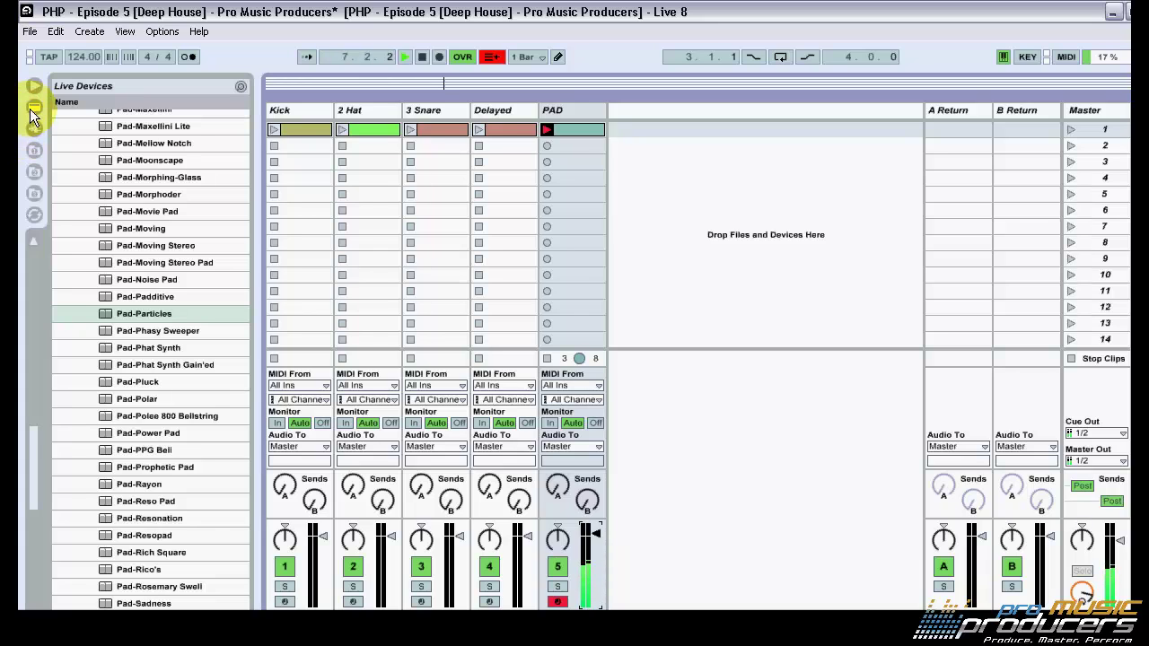
Add a Compressor audio effect after Pad-Particles on the PAD track.
{"action": "left_click", "coordinate": [31, 113]}
{"action": "left_click", "coordinate": [58, 152]}
{"action": "left_click_drag", "start_coordinate": [100, 253], "coordinate": [560, 115]}
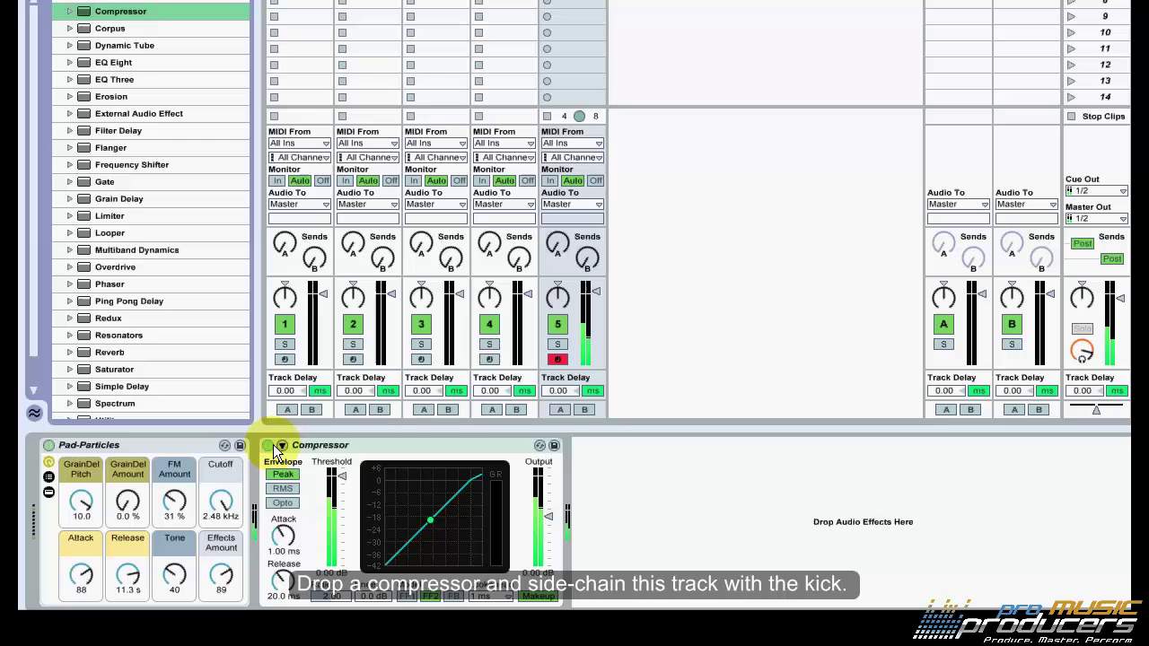
Sidechain the Compressor to the Kick track, lowering its Threshold to about -24.7 dB and reducing its Attack.
{"action": "left_click", "coordinate": [283, 446]}
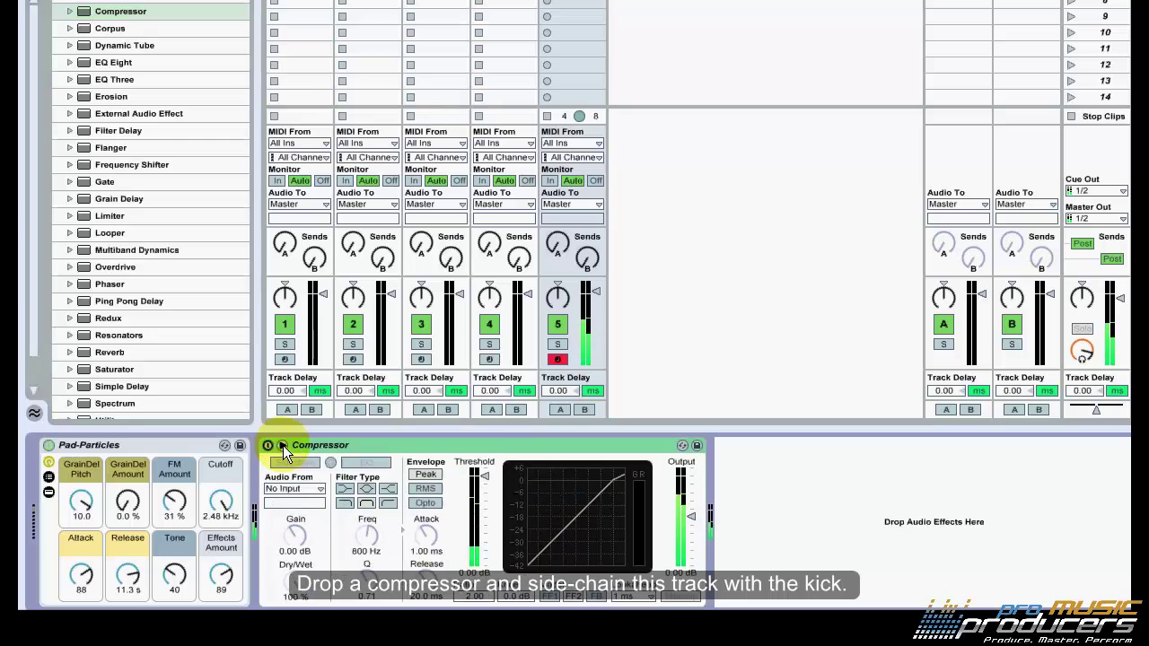
{"action": "left_click", "coordinate": [294, 462]}
{"action": "left_click", "coordinate": [292, 489]}
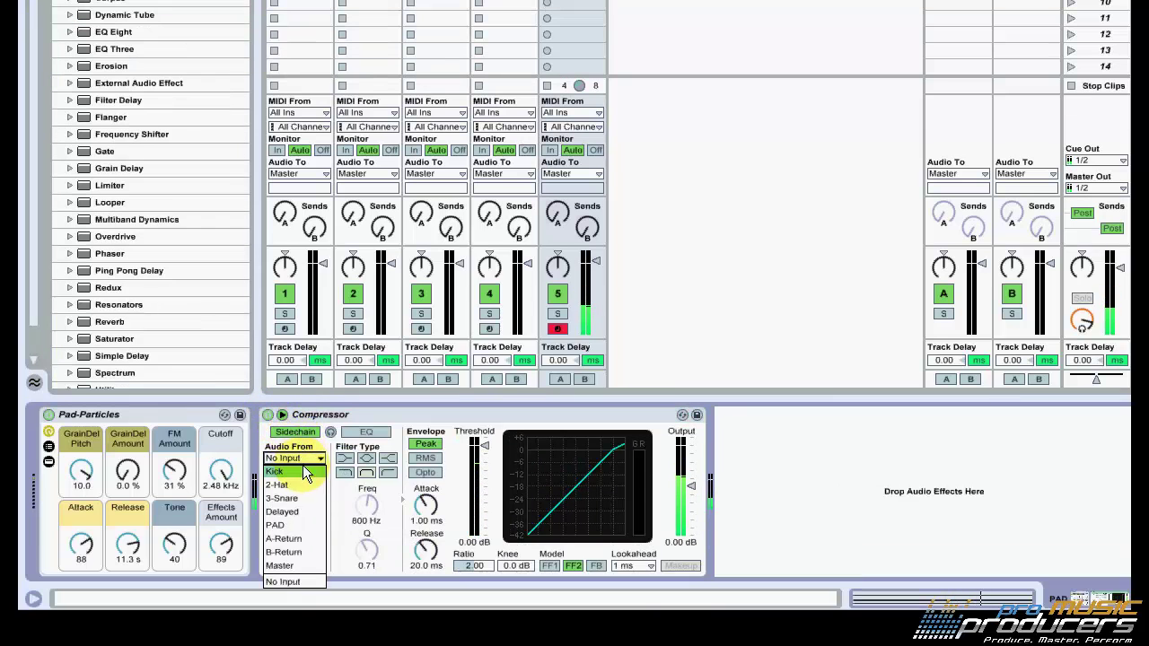
{"action": "left_click", "coordinate": [276, 471]}
{"action": "left_click_drag", "start_coordinate": [493, 450], "coordinate": [482, 481]}
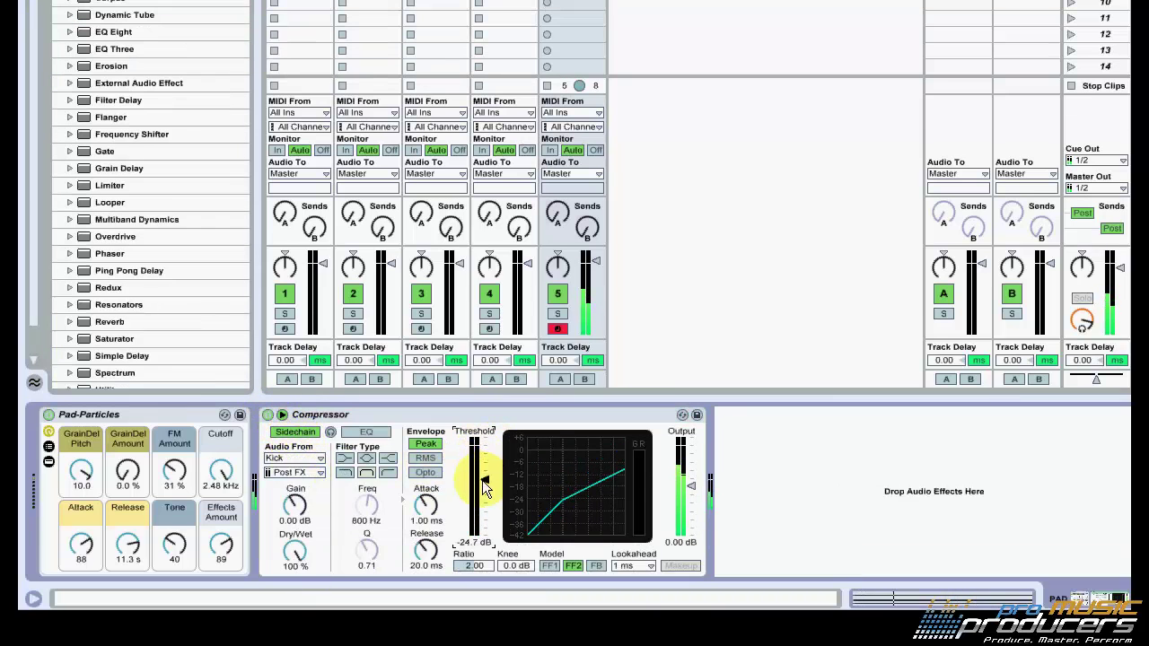
{"action": "left_click_drag", "start_coordinate": [426, 504], "coordinate": [429, 516]}
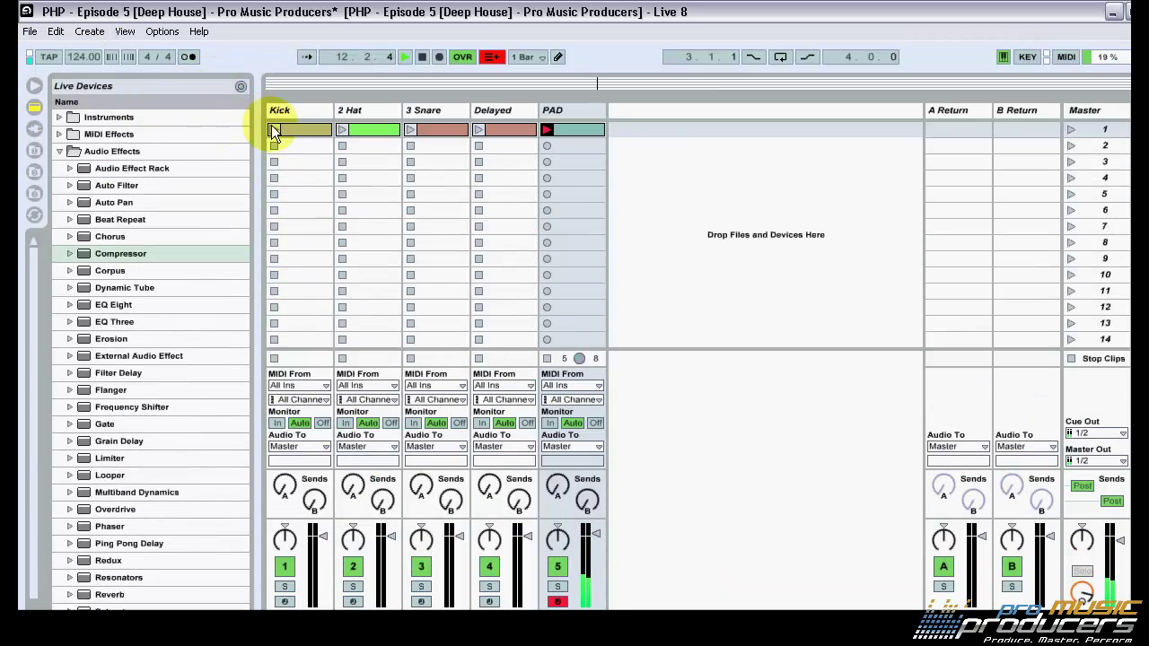
Play the Kick clip alongside the pad to hear the sidechain effect, and stop the kick when done.
{"action": "left_click", "coordinate": [273, 130]}
{"action": "left_click", "coordinate": [592, 109]}
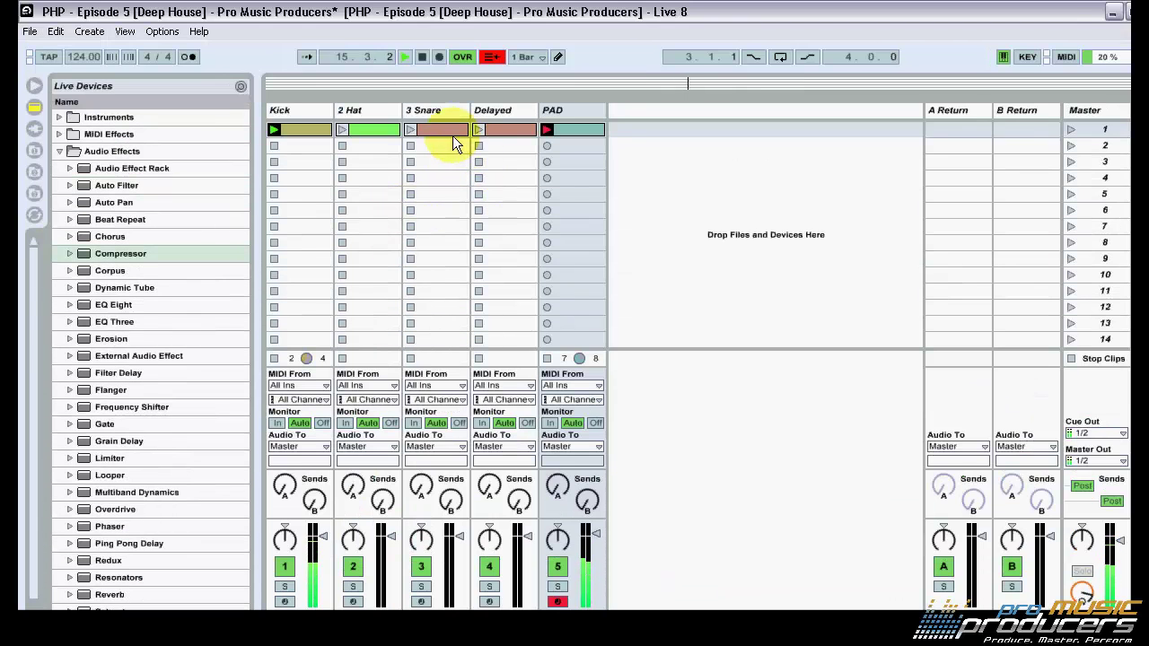
{"action": "left_click", "coordinate": [275, 358]}
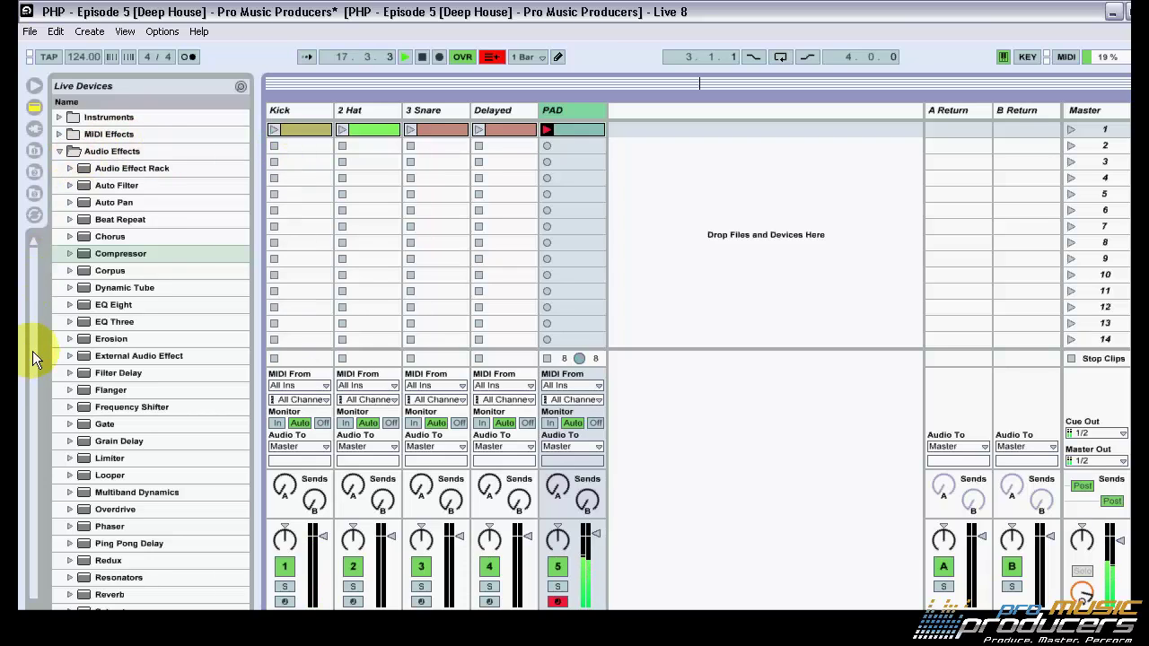
Show the presets in the Instrument Rack's Synthetic Voice folder in the device browser.
{"action": "left_click", "coordinate": [60, 151]}
{"action": "left_click", "coordinate": [60, 117]}
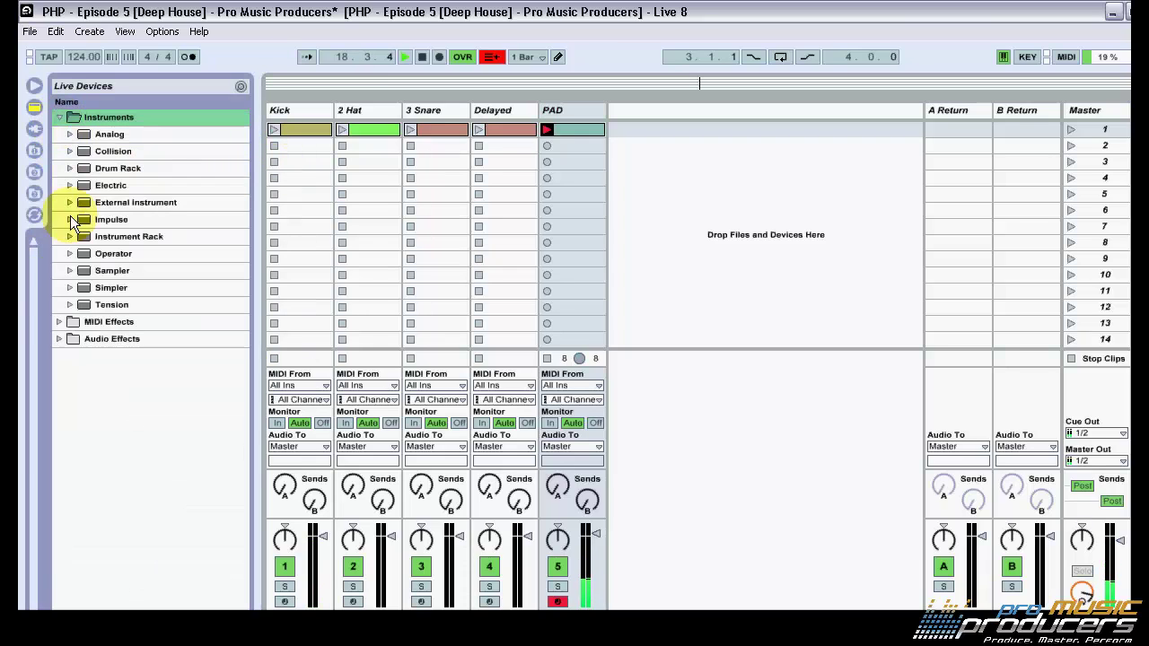
{"action": "left_click", "coordinate": [69, 236]}
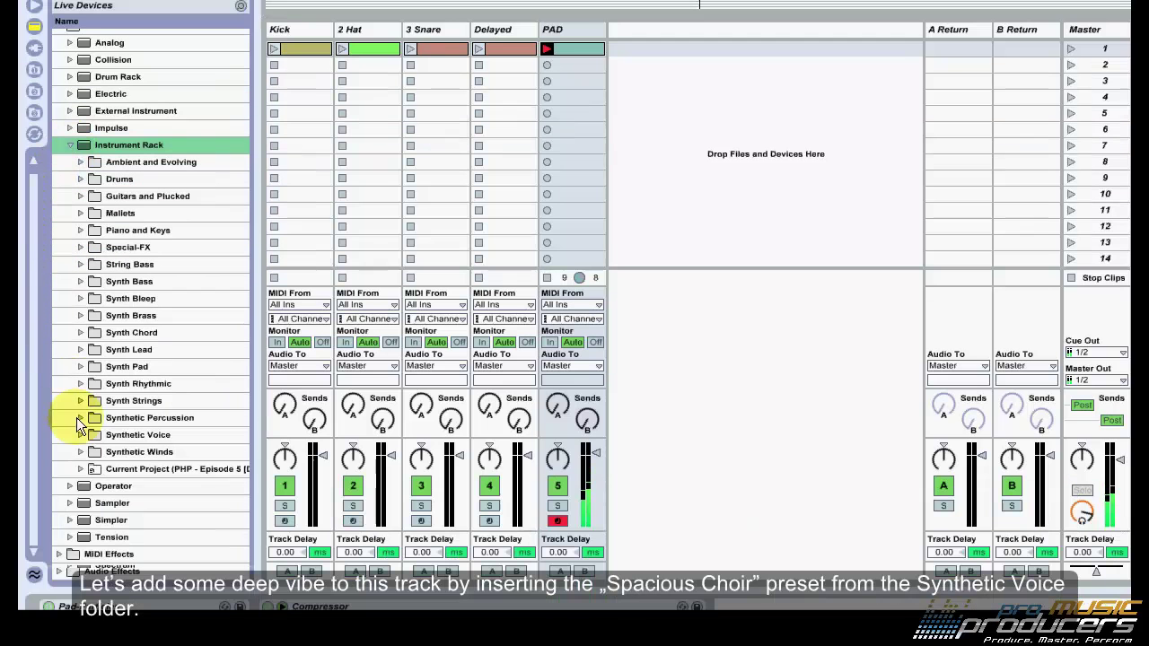
{"action": "left_click", "coordinate": [130, 435]}
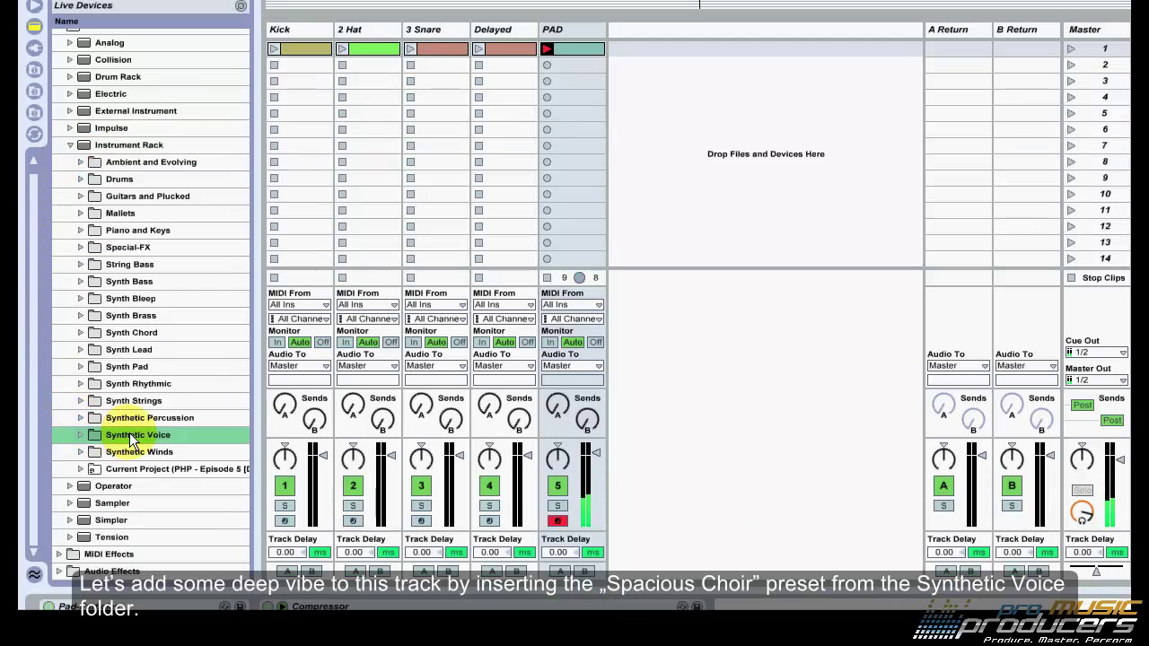
{"action": "left_click", "coordinate": [81, 435]}
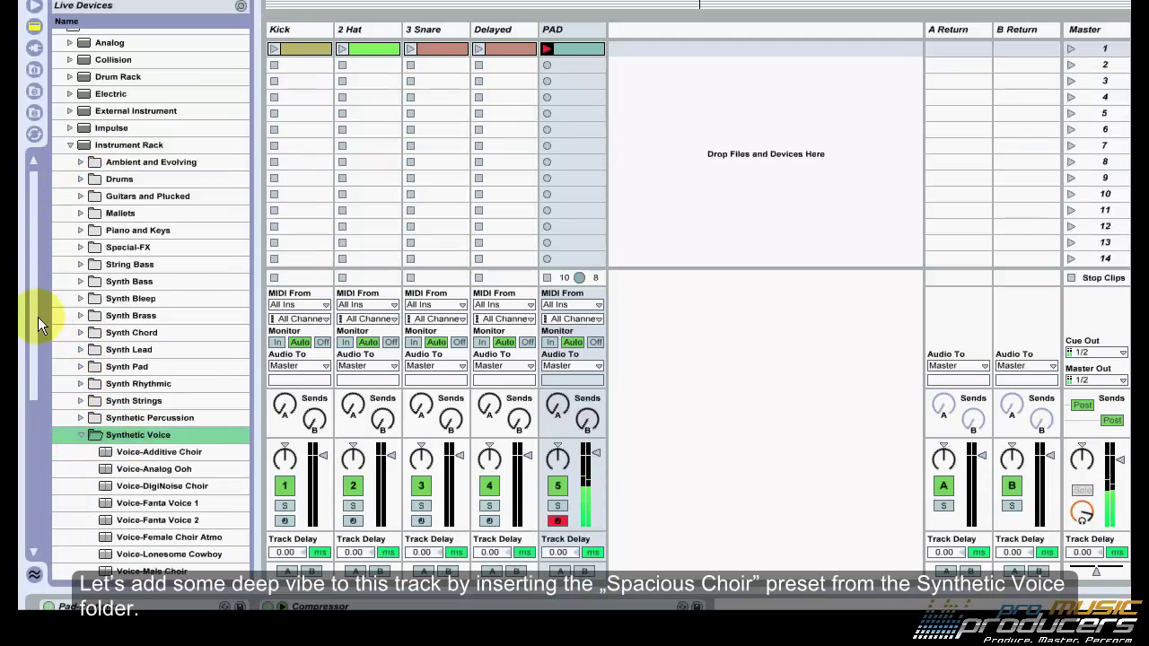
{"action": "left_click_drag", "start_coordinate": [37, 317], "coordinate": [34, 428]}
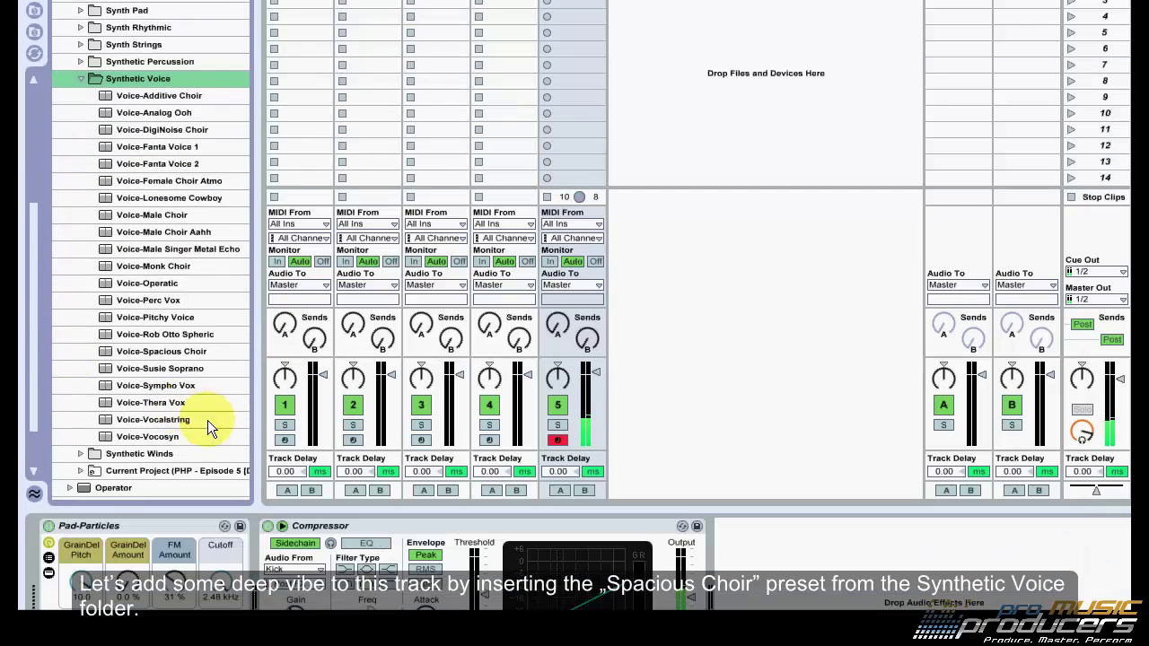
Add the Voice-Spacious Choir preset as a new track after PAD.
{"action": "left_click", "coordinate": [162, 387]}
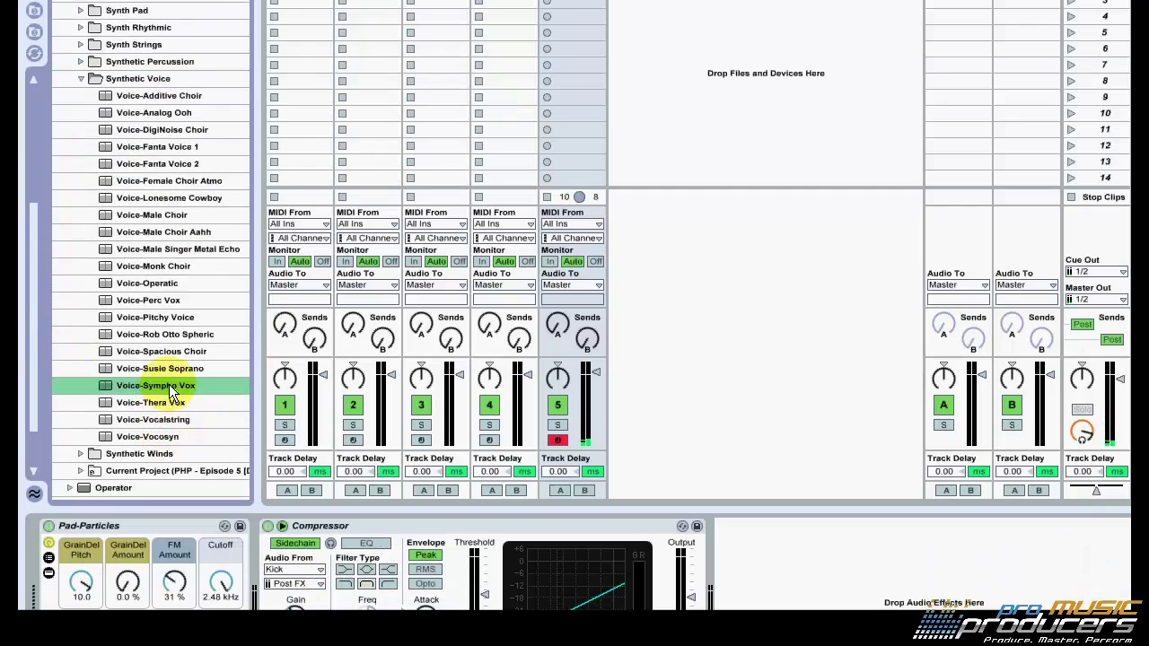
{"action": "left_click", "coordinate": [163, 231]}
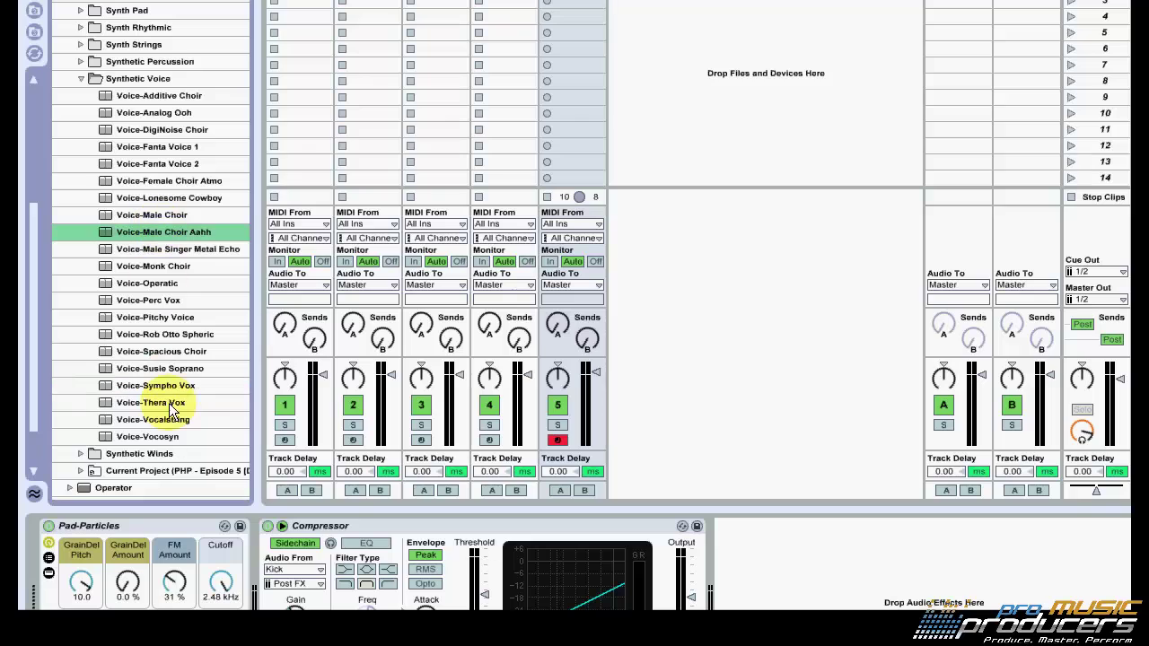
{"action": "left_click", "coordinate": [173, 352]}
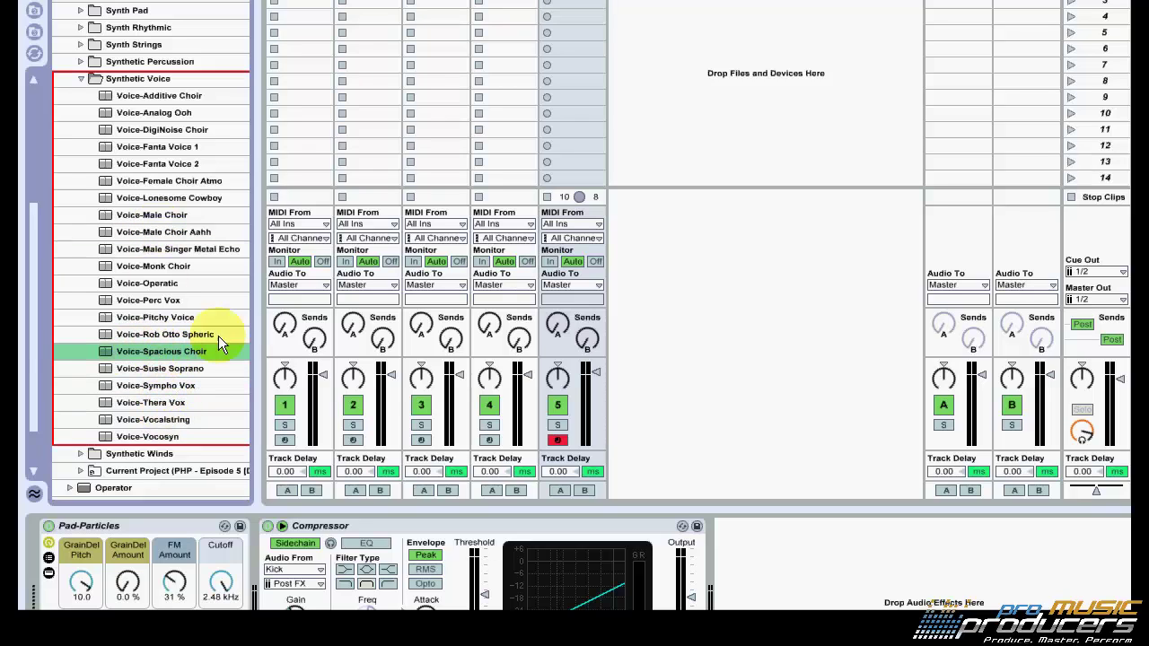
{"action": "left_click_drag", "start_coordinate": [677, 211], "coordinate": [675, 222]}
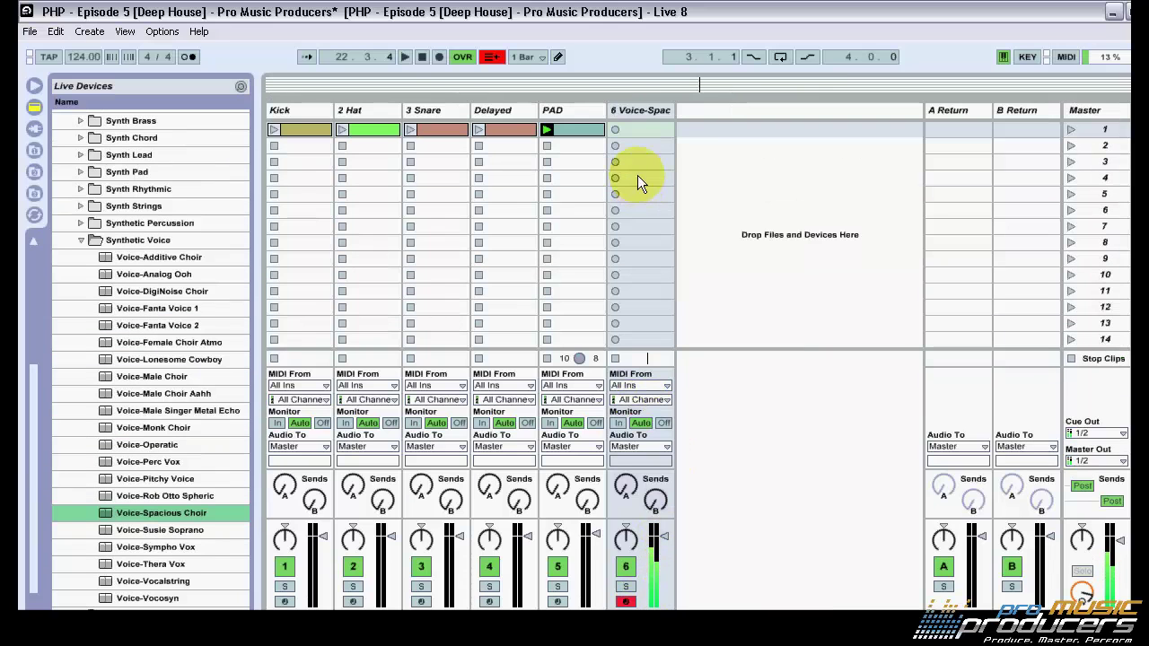
Create and launch a four-bar clip on the choir track with an E3 note about 1.25 beats long at its start.
{"action": "double_click", "coordinate": [645, 132]}
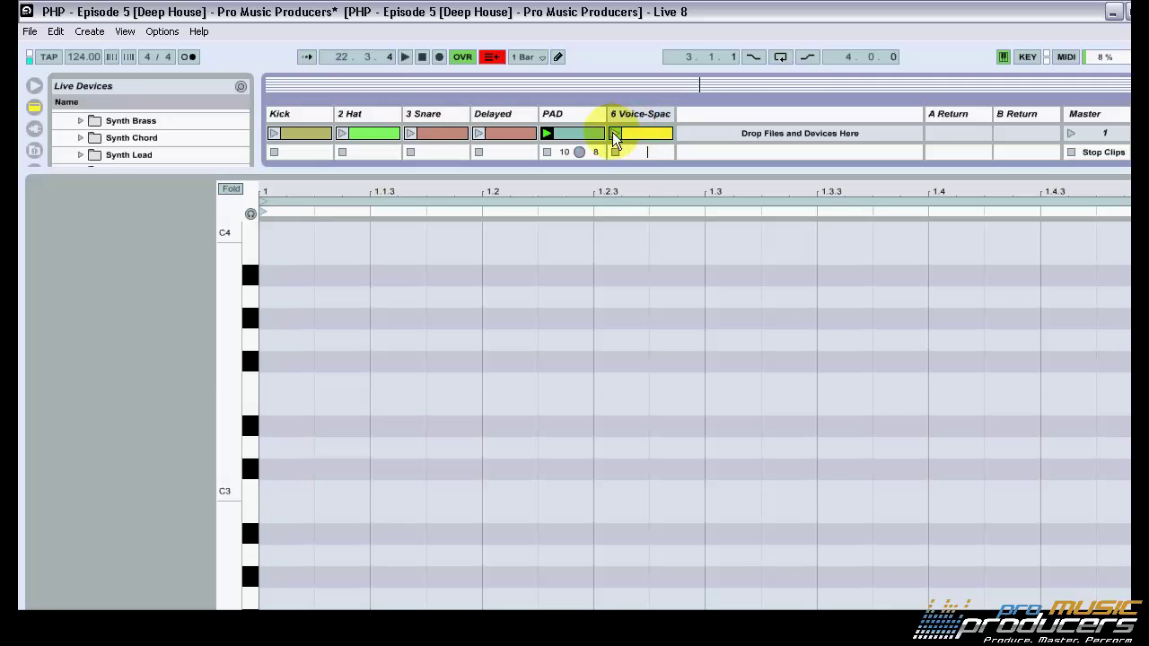
{"action": "left_click", "coordinate": [614, 132]}
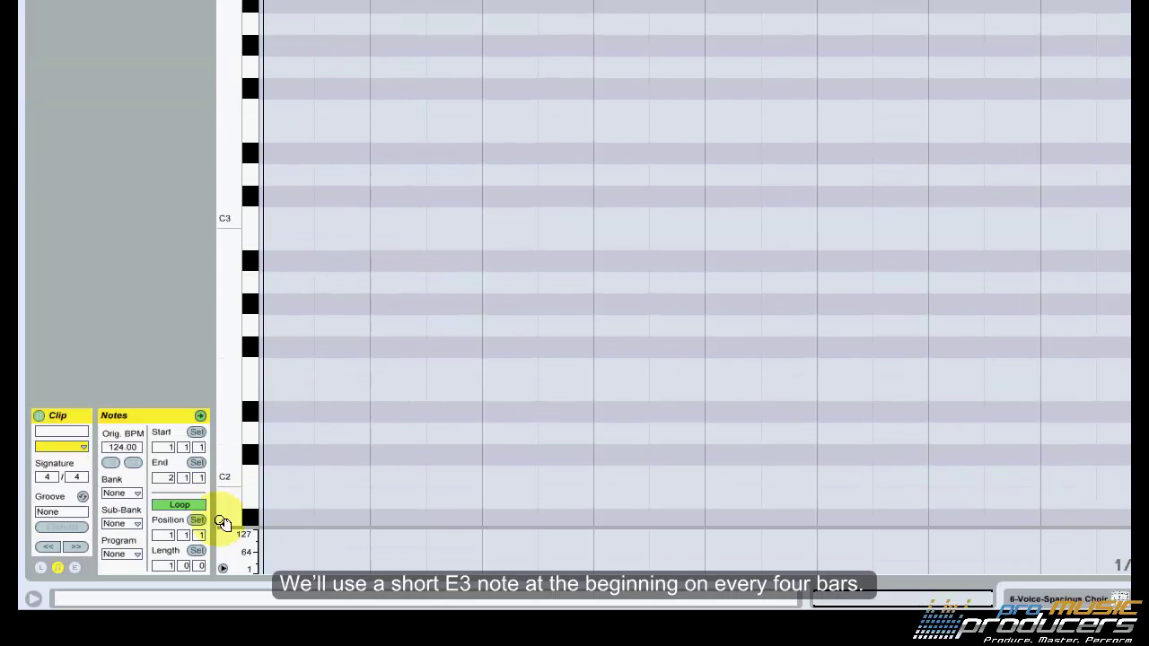
{"action": "left_click", "coordinate": [169, 565]}
{"action": "type", "text": "4"}
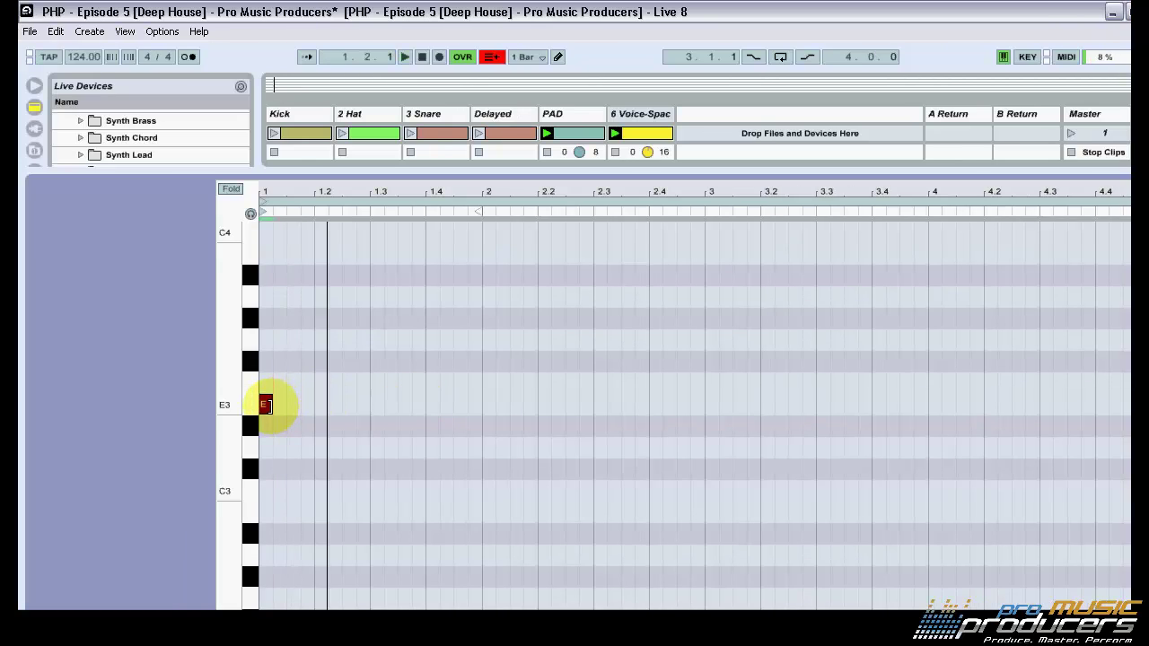
{"action": "left_click_drag", "start_coordinate": [270, 406], "coordinate": [328, 405]}
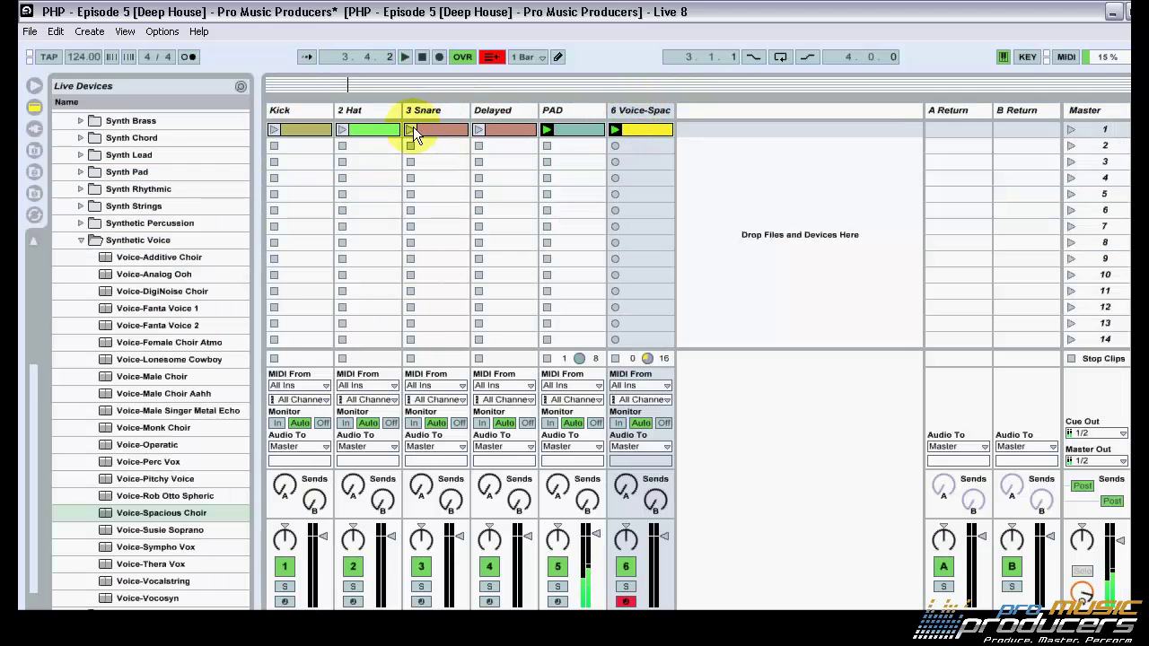
Play the Snare and Delayed clips along with the pad and choir, and review the choir clip's notes.
{"action": "left_click", "coordinate": [411, 129]}
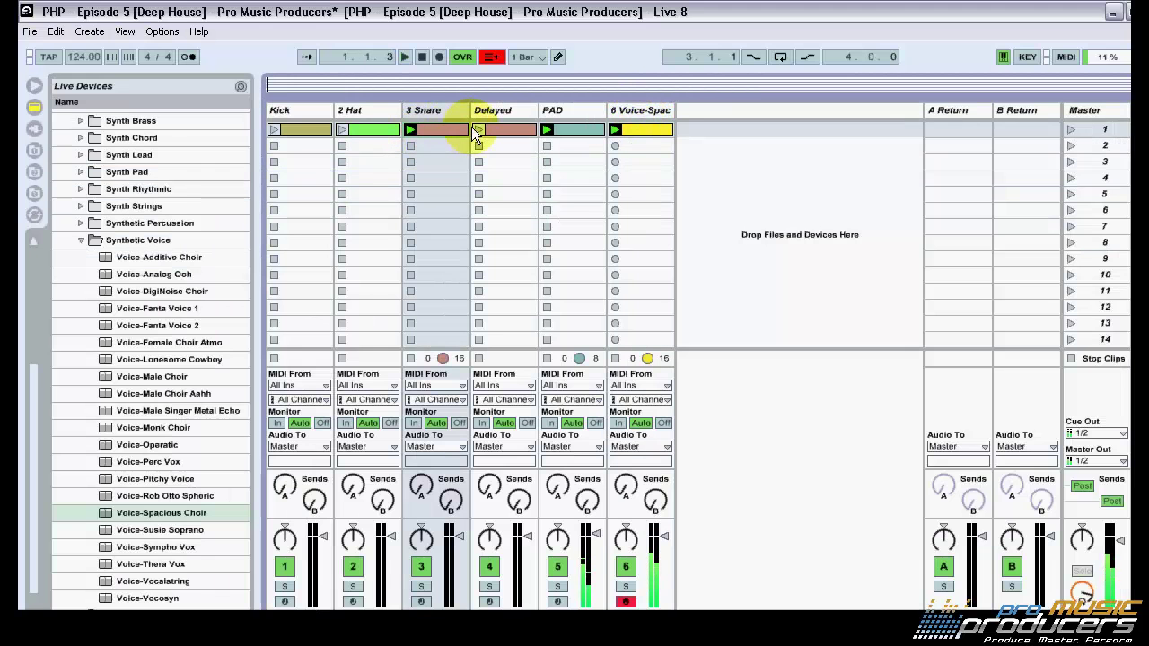
{"action": "left_click", "coordinate": [478, 130]}
{"action": "left_click", "coordinate": [651, 111]}
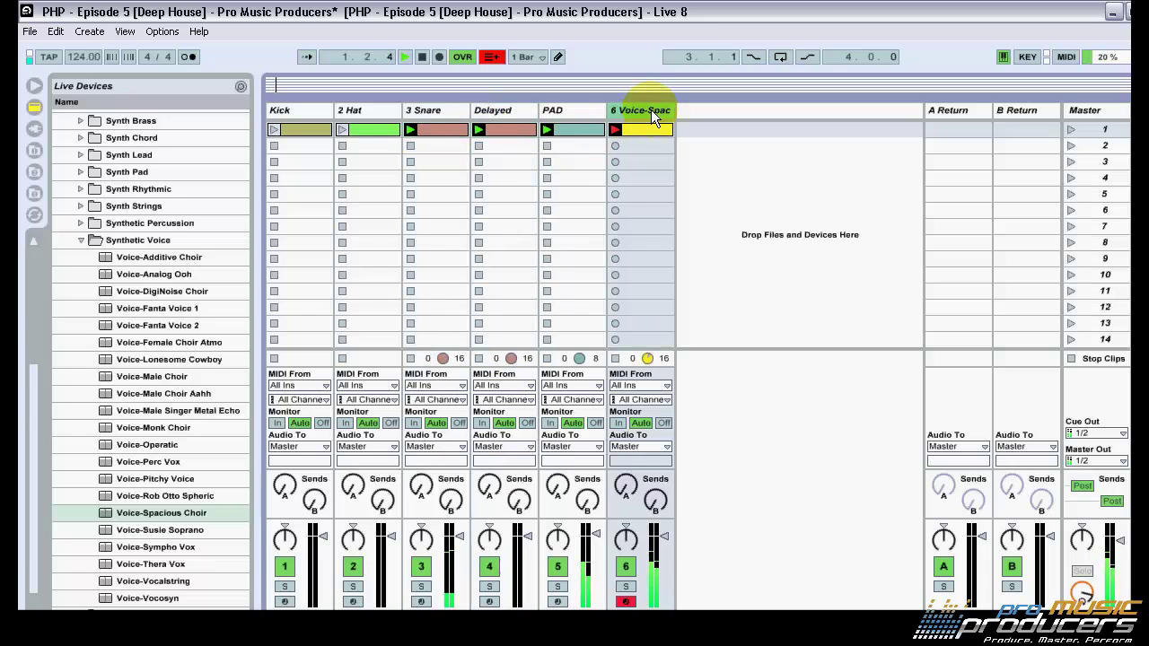
{"action": "double_click", "coordinate": [648, 133]}
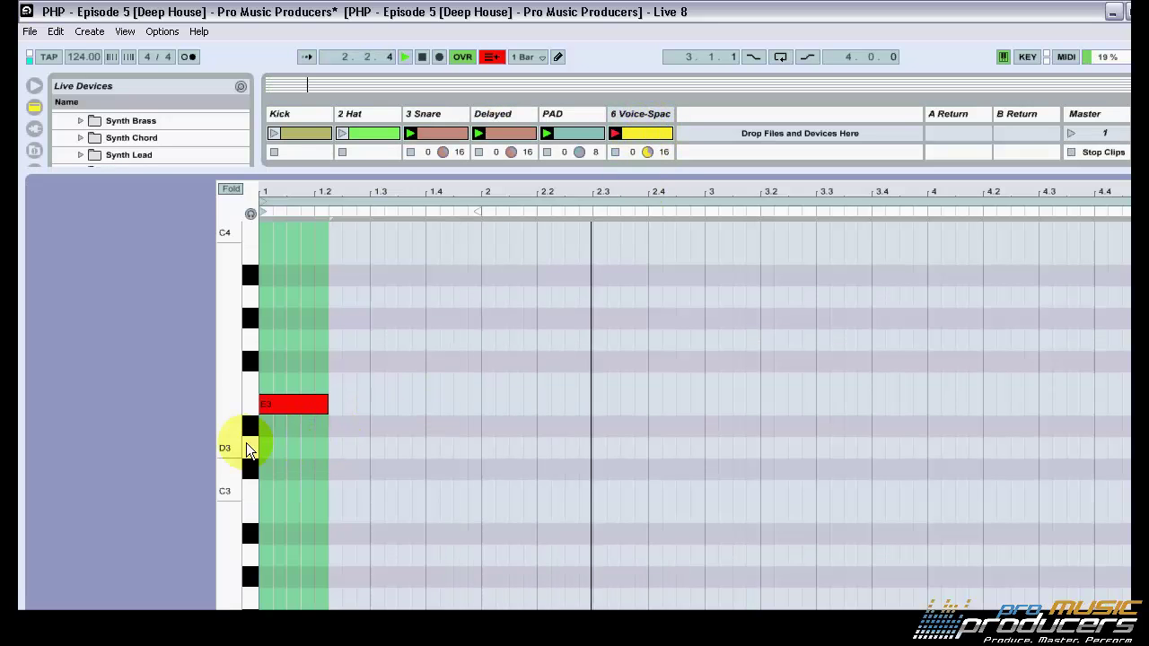
{"action": "left_click_drag", "start_coordinate": [246, 442], "coordinate": [240, 442]}
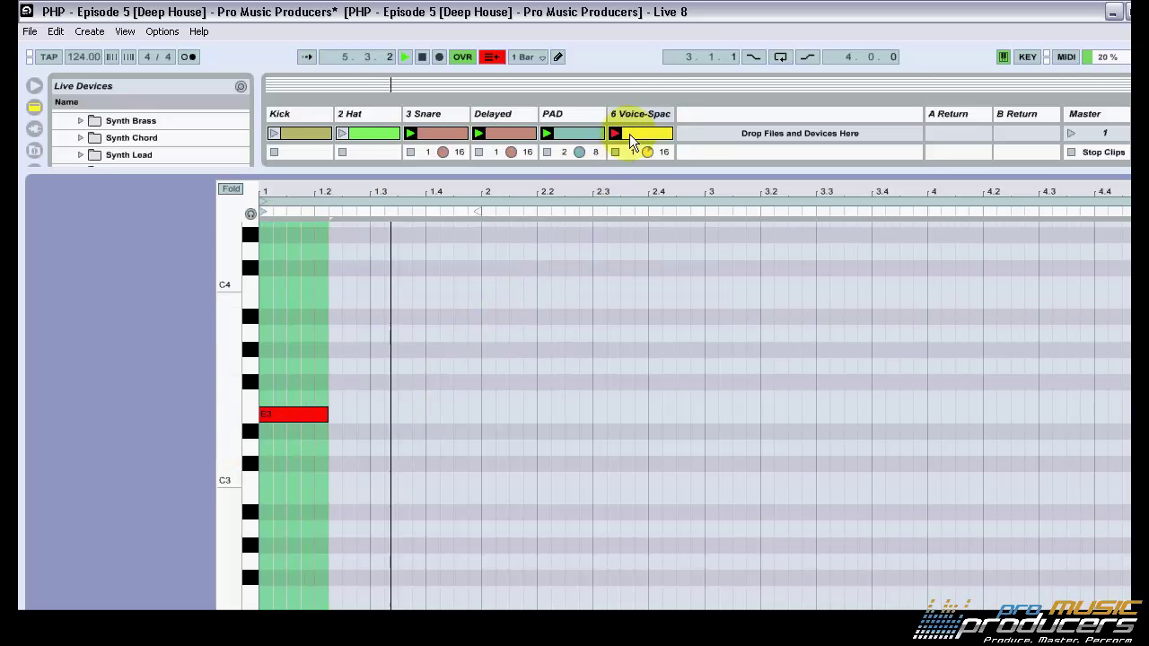
Rename the choir track VOICE, collapse the device browser's folders and stop all clips.
{"action": "key", "text": "ctrl+alt+l"}
{"action": "right_click", "coordinate": [643, 112]}
{"action": "left_click", "coordinate": [680, 182]}
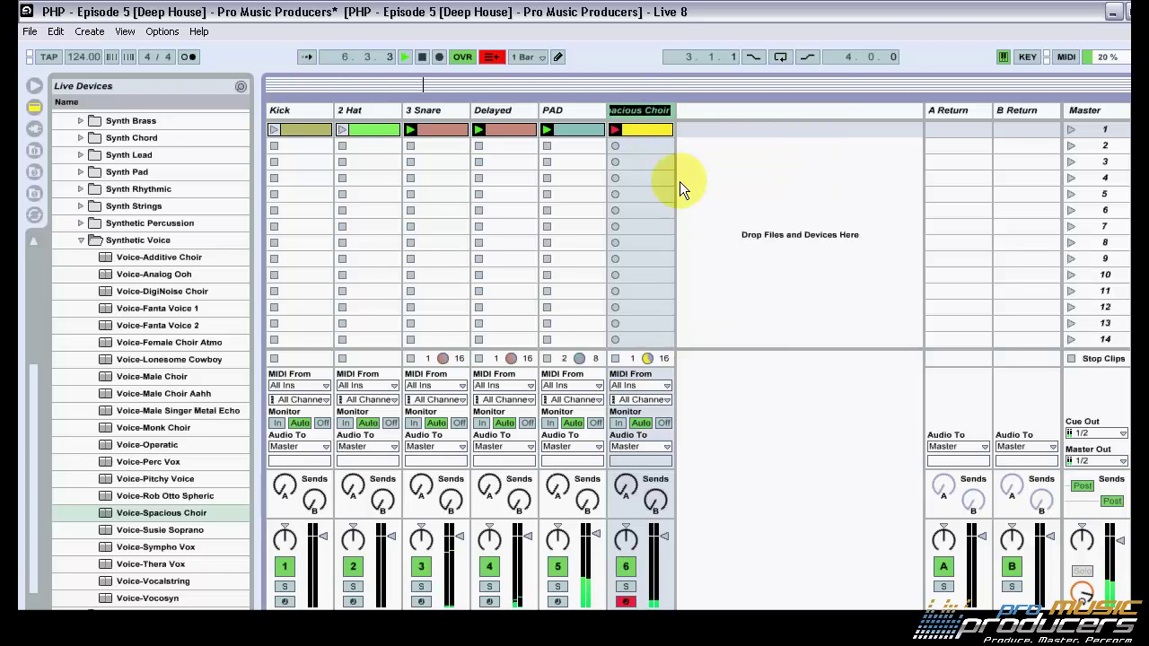
{"action": "type", "text": "VOICe"}
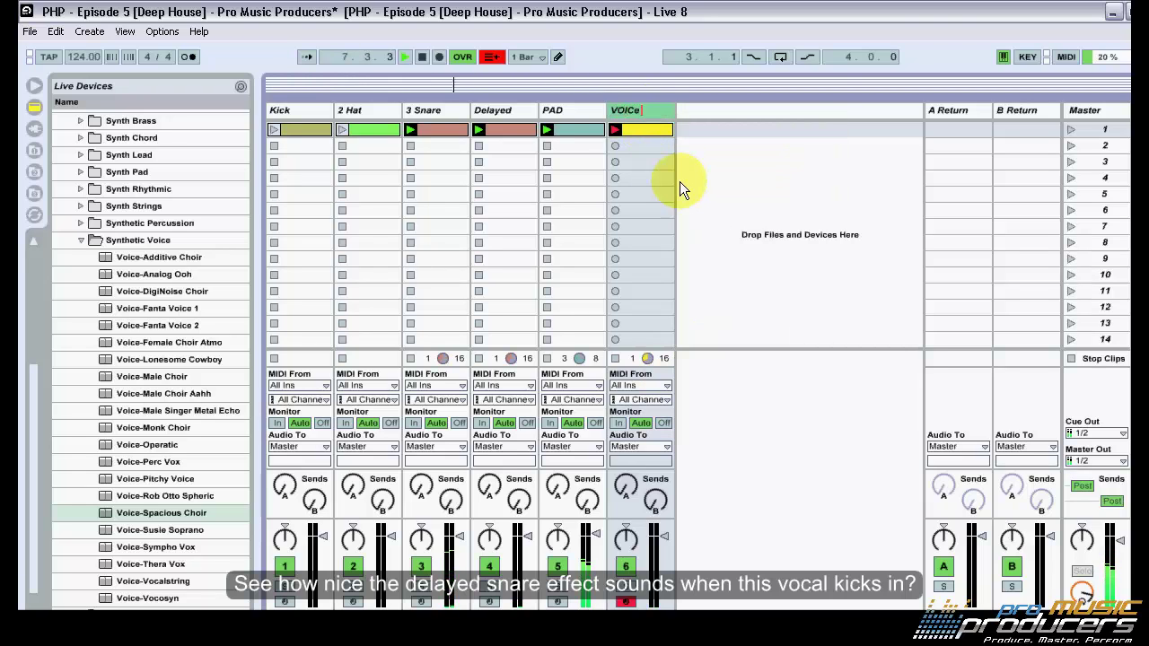
{"action": "key", "text": "Return"}
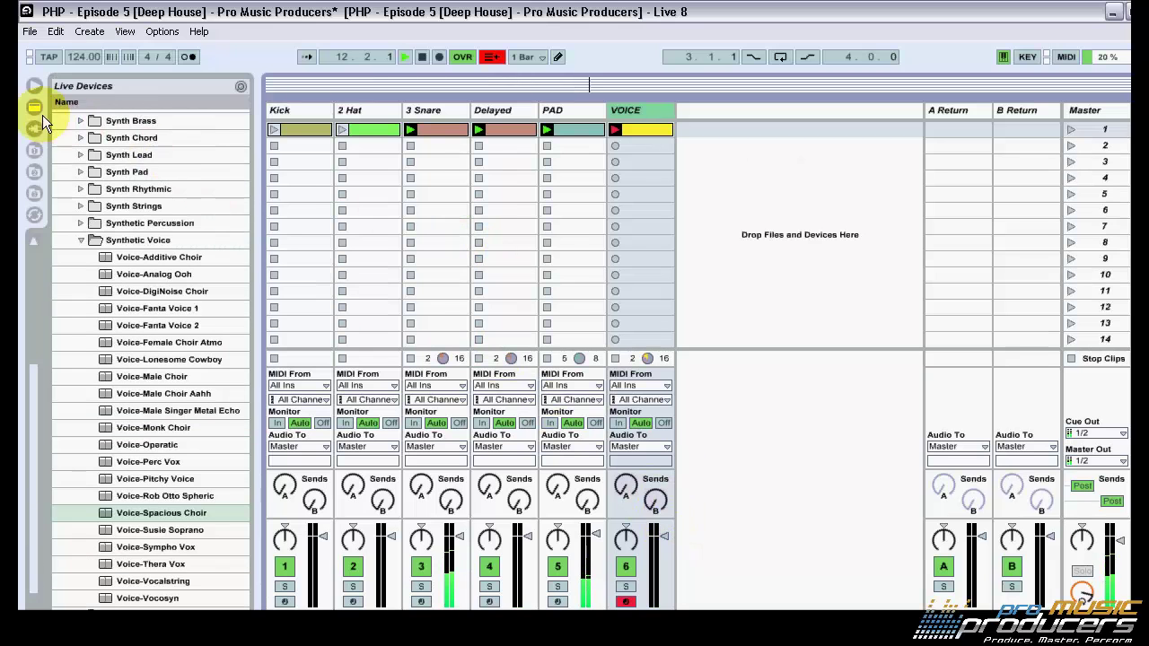
{"action": "left_click", "coordinate": [41, 113]}
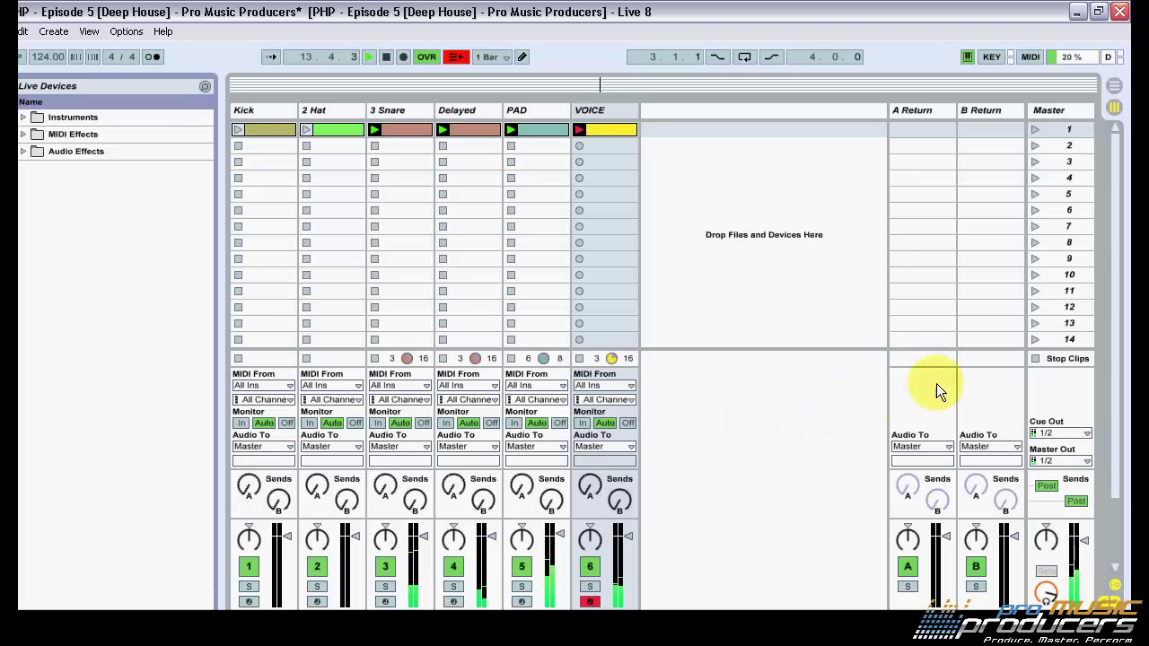
{"action": "left_click", "coordinate": [1035, 358]}
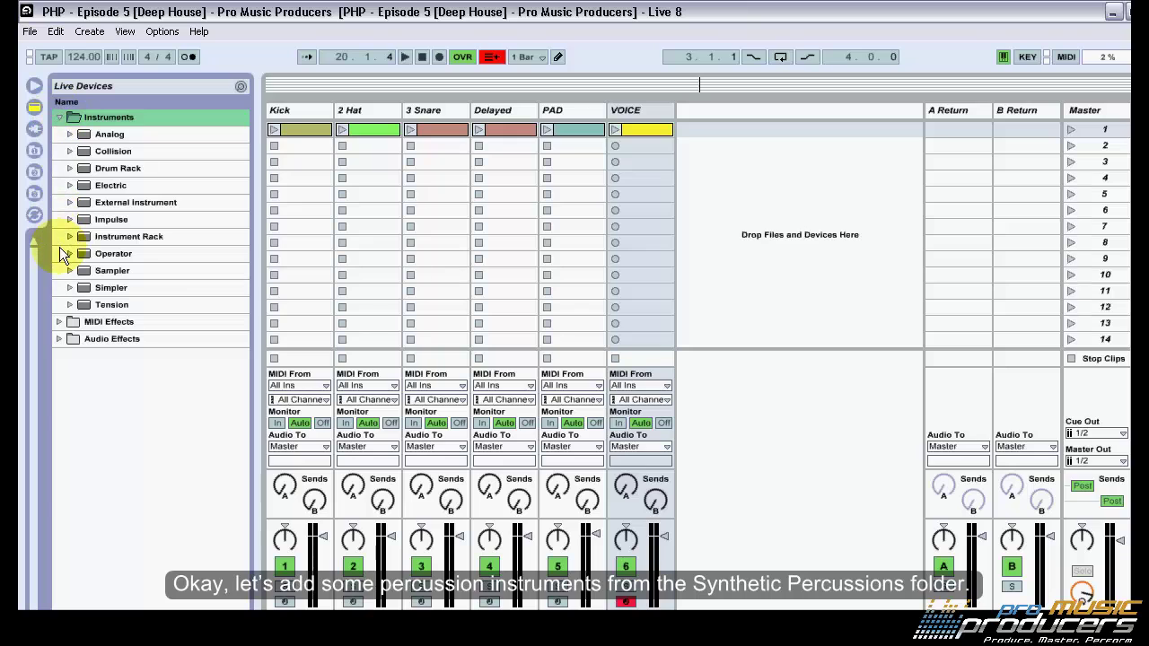
Show the presets in the Instrument Rack's Synthetic Percussion folder.
{"action": "left_click", "coordinate": [69, 237]}
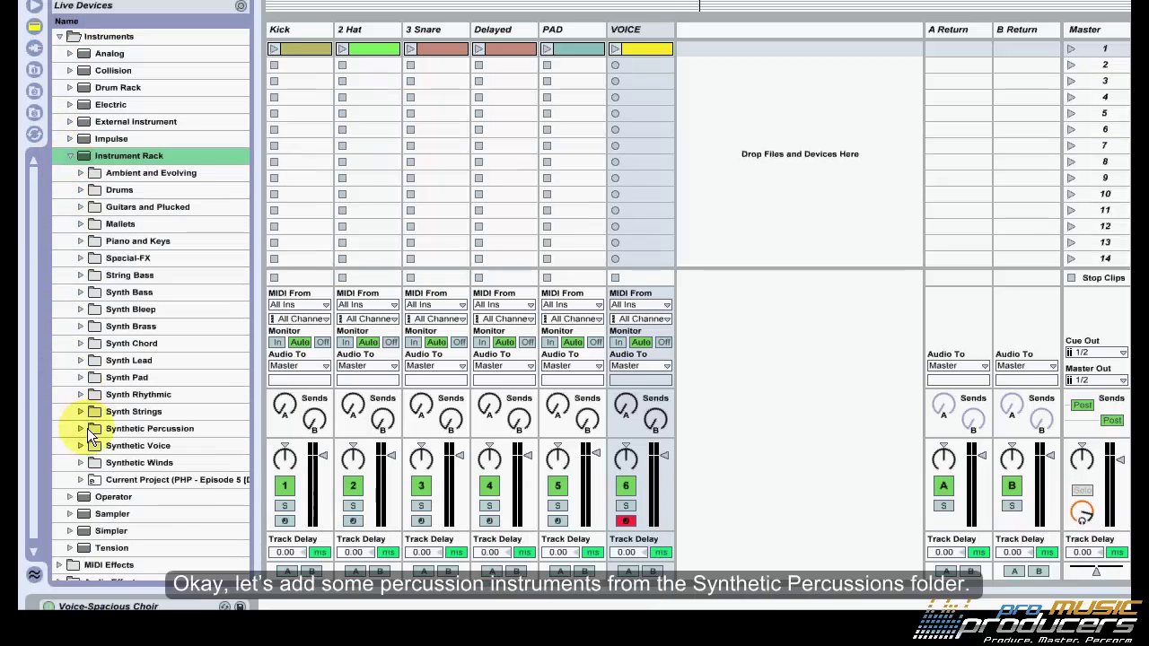
{"action": "left_click", "coordinate": [83, 509]}
{"action": "left_click_drag", "start_coordinate": [31, 298], "coordinate": [52, 451]}
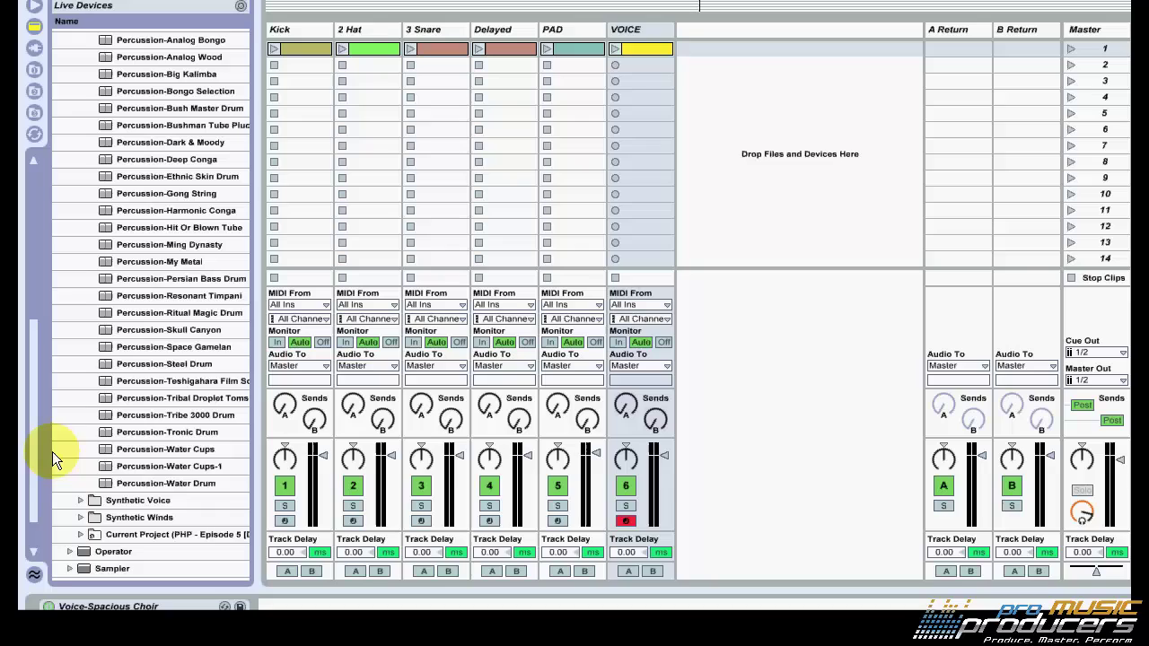
Add the Percussion-Tronic Drum and Percussion-Persian Bass Drum presets as two new tracks after VOICE.
{"action": "left_click", "coordinate": [184, 396]}
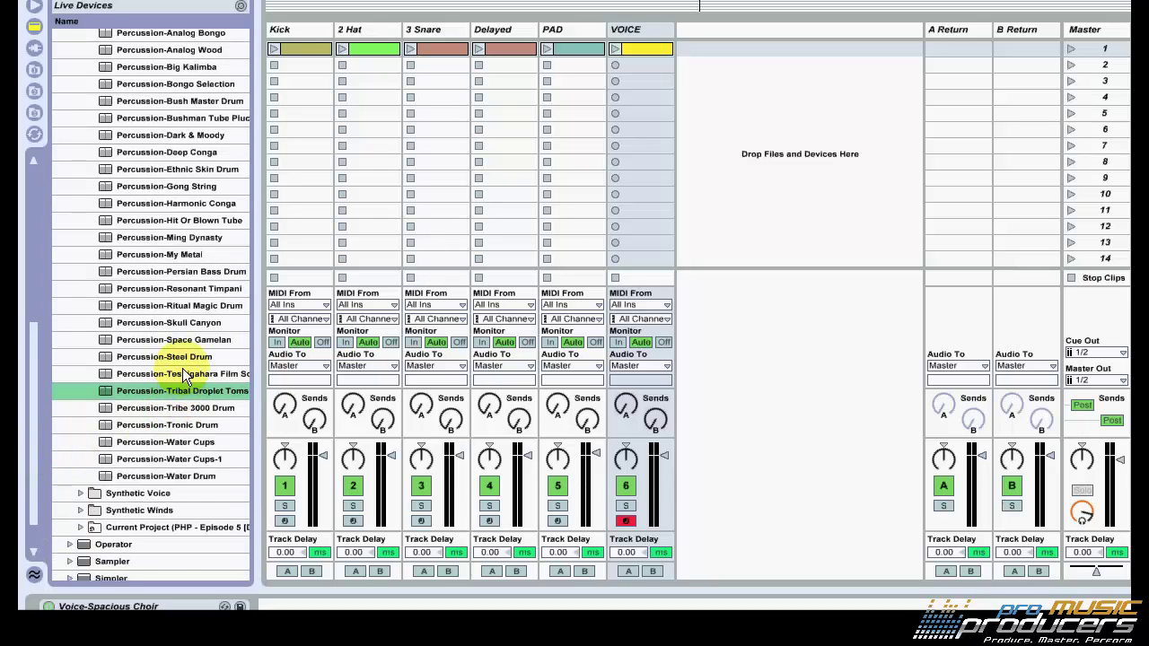
{"action": "scroll", "coordinate": [181, 365], "scroll_direction": "up", "scroll_amount": 1}
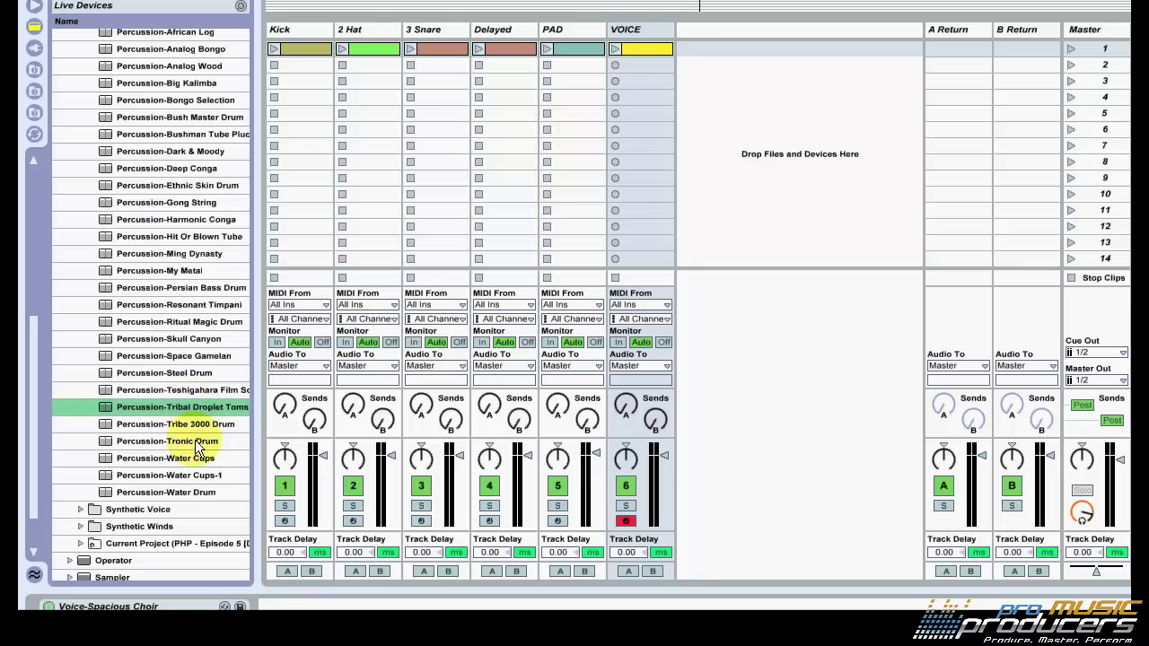
{"action": "left_click", "coordinate": [167, 441]}
{"action": "left_click_drag", "start_coordinate": [809, 303], "coordinate": [789, 294]}
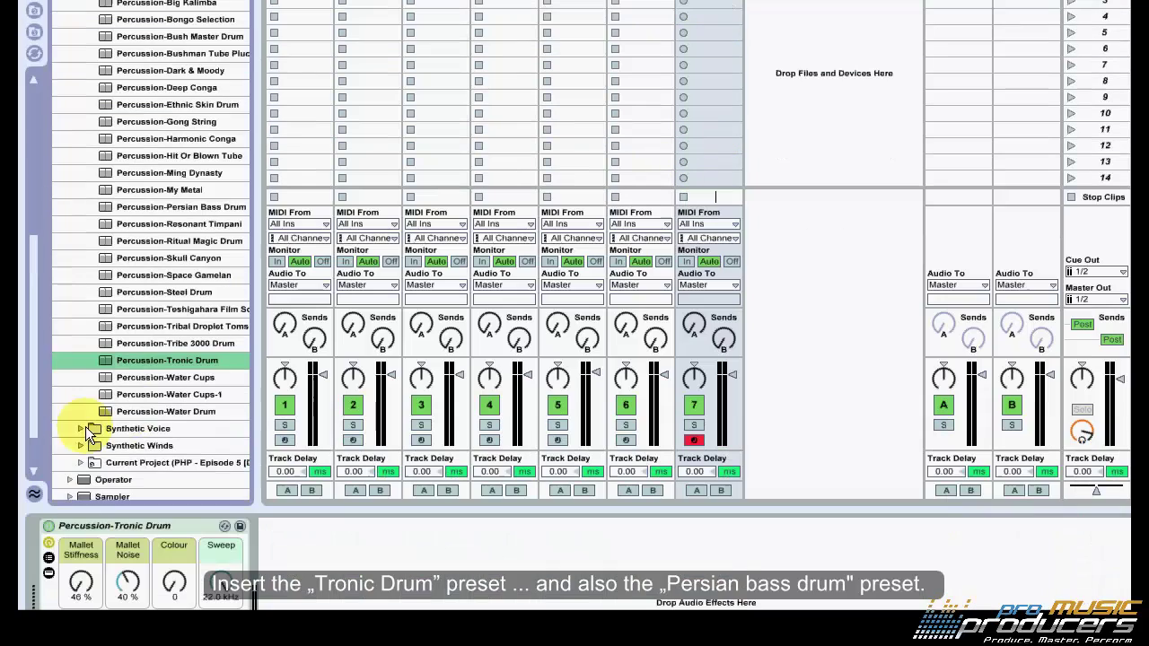
{"action": "left_click_drag", "start_coordinate": [26, 335], "coordinate": [38, 318]}
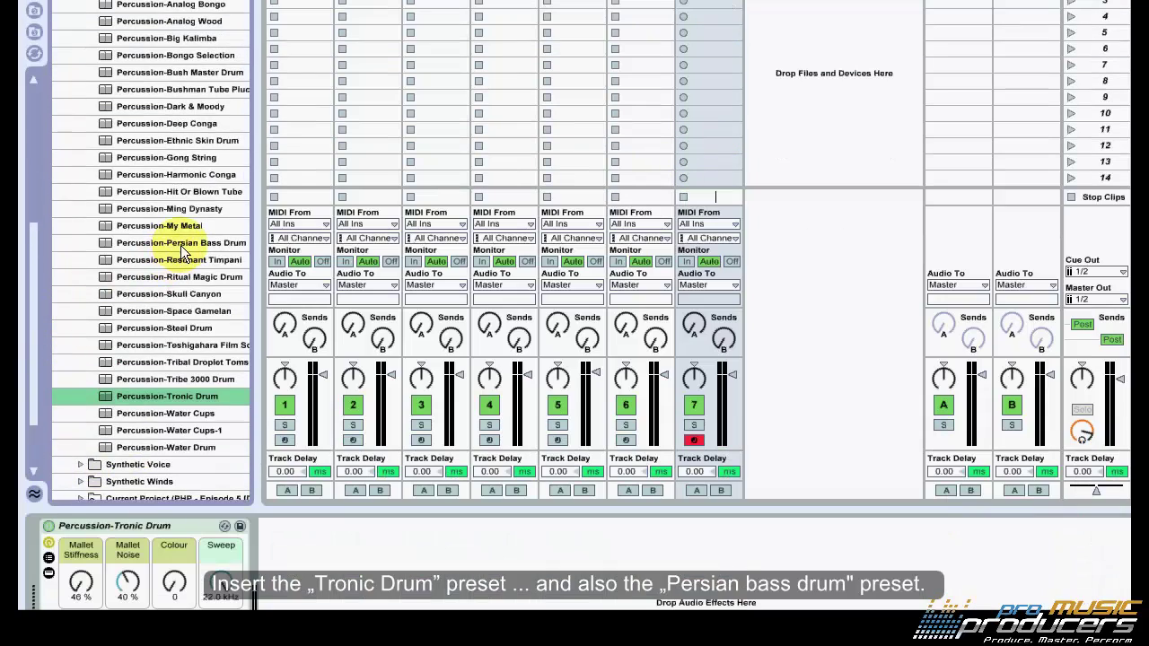
{"action": "left_click_drag", "start_coordinate": [182, 247], "coordinate": [808, 202]}
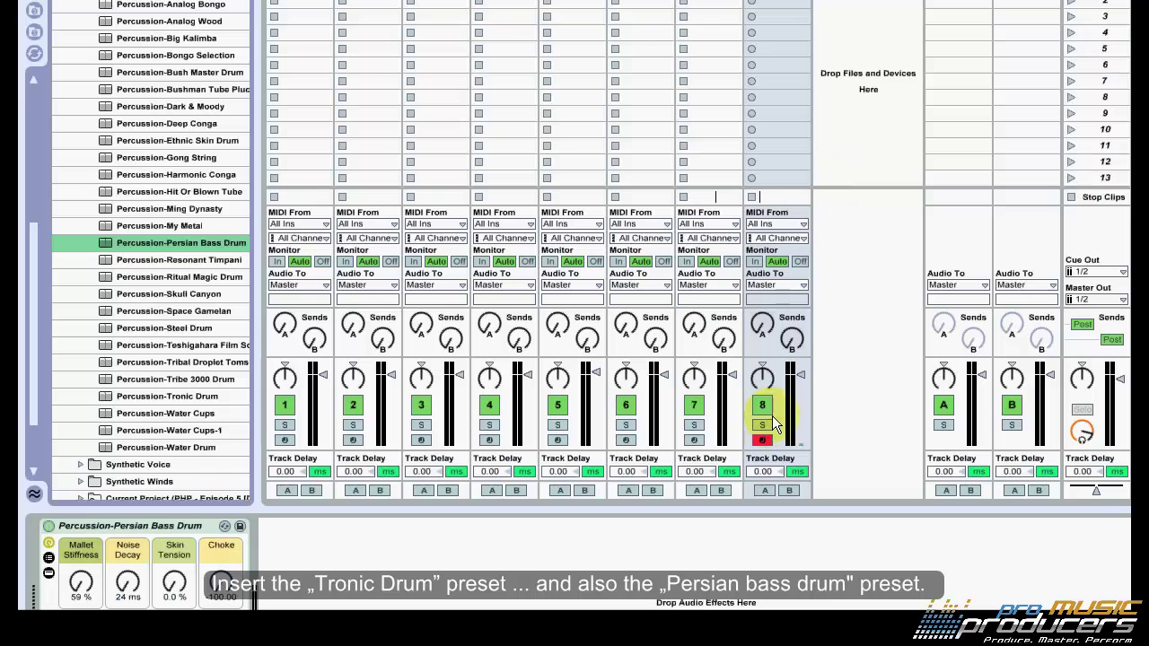
Arm the Tronic Drum track and place sixteenth notes E3 and G3 at 1.2.3 in a playing one-bar clip.
{"action": "left_click", "coordinate": [694, 440]}
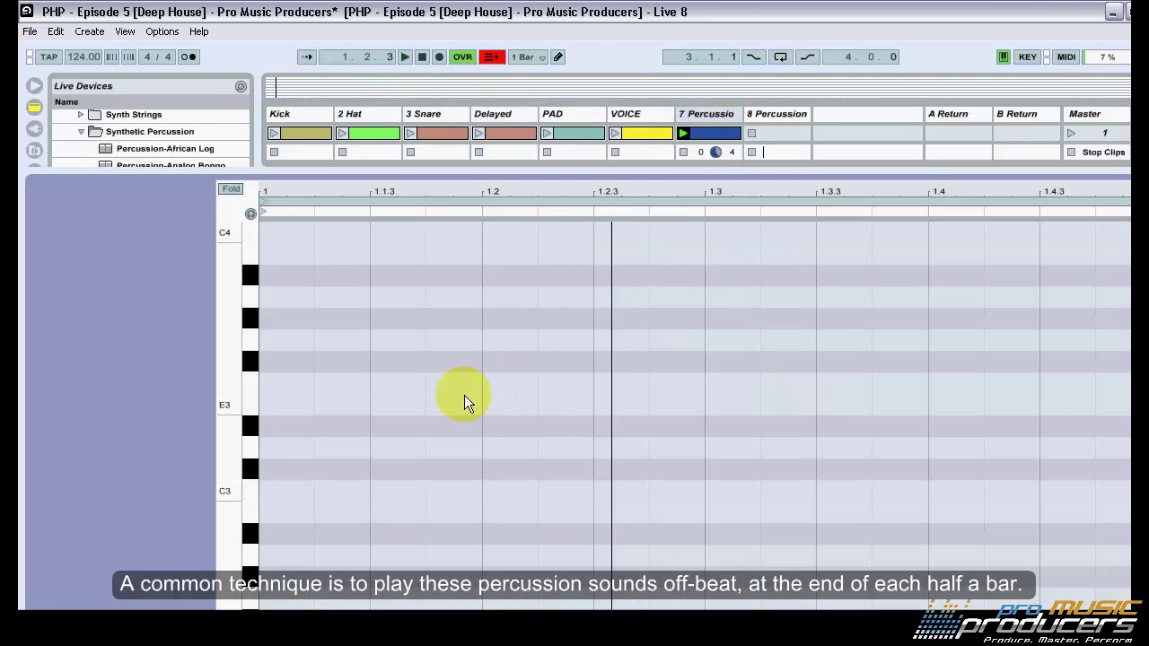
{"action": "left_click_drag", "start_coordinate": [224, 405], "coordinate": [311, 425]}
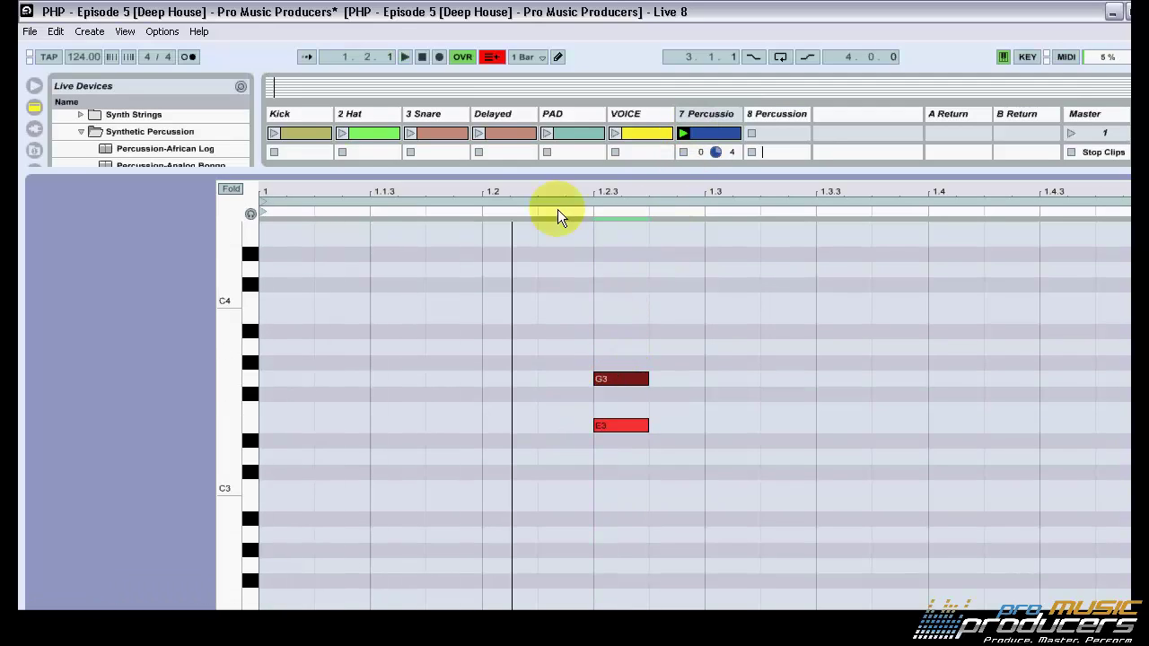
Play the Snare and Delayed clips alongside the Tronic Drum clip and reopen the Tronic Drum clip's notes.
{"action": "left_click", "coordinate": [411, 133]}
{"action": "left_click", "coordinate": [479, 133]}
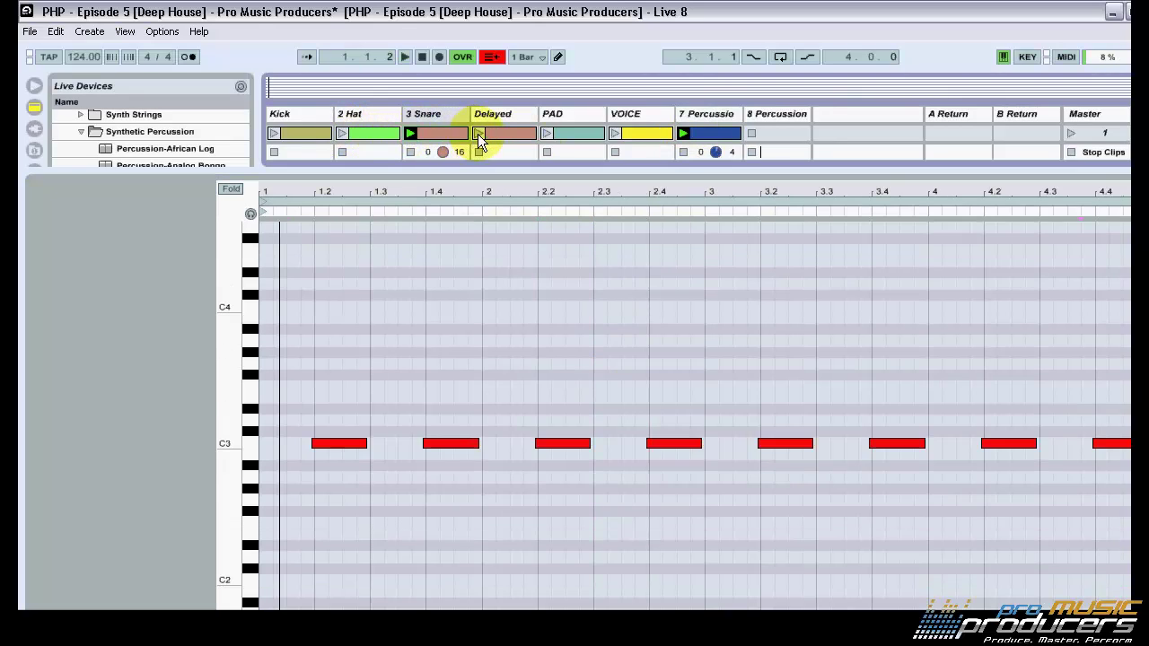
{"action": "left_click", "coordinate": [705, 114]}
{"action": "key", "text": "ctrl+alt+l"}
{"action": "double_click", "coordinate": [707, 144]}
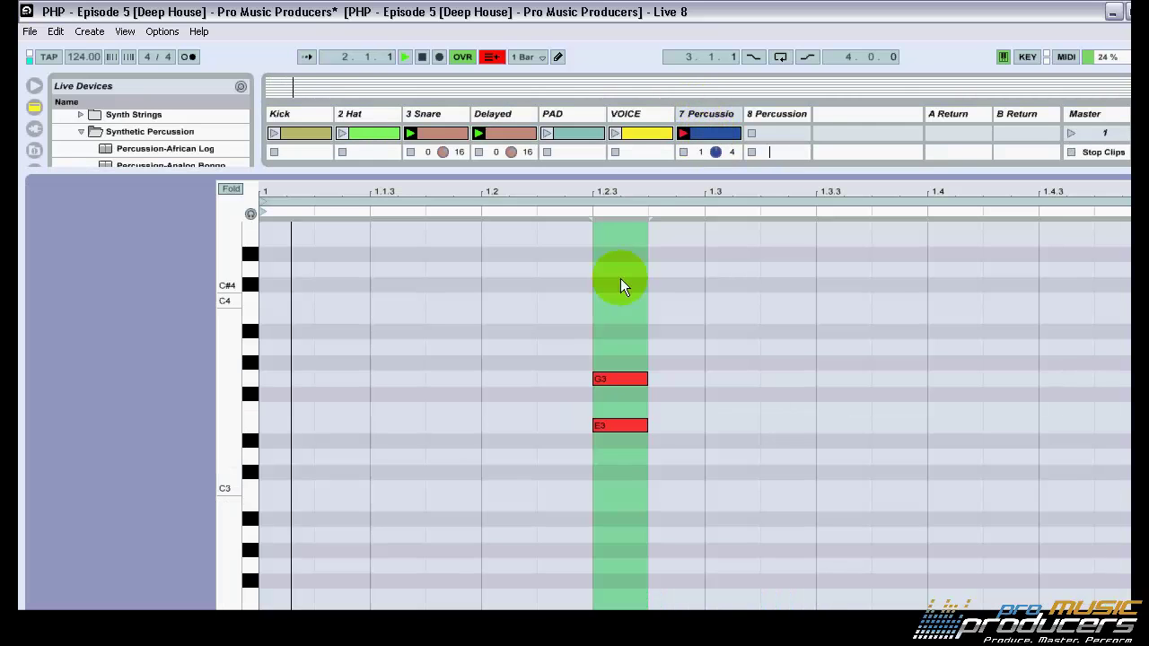
Create an empty MIDI clip in the first slot of the Persian Bass Drum track.
{"action": "left_click", "coordinate": [762, 114]}
{"action": "key", "text": "ctrl+alt+l"}
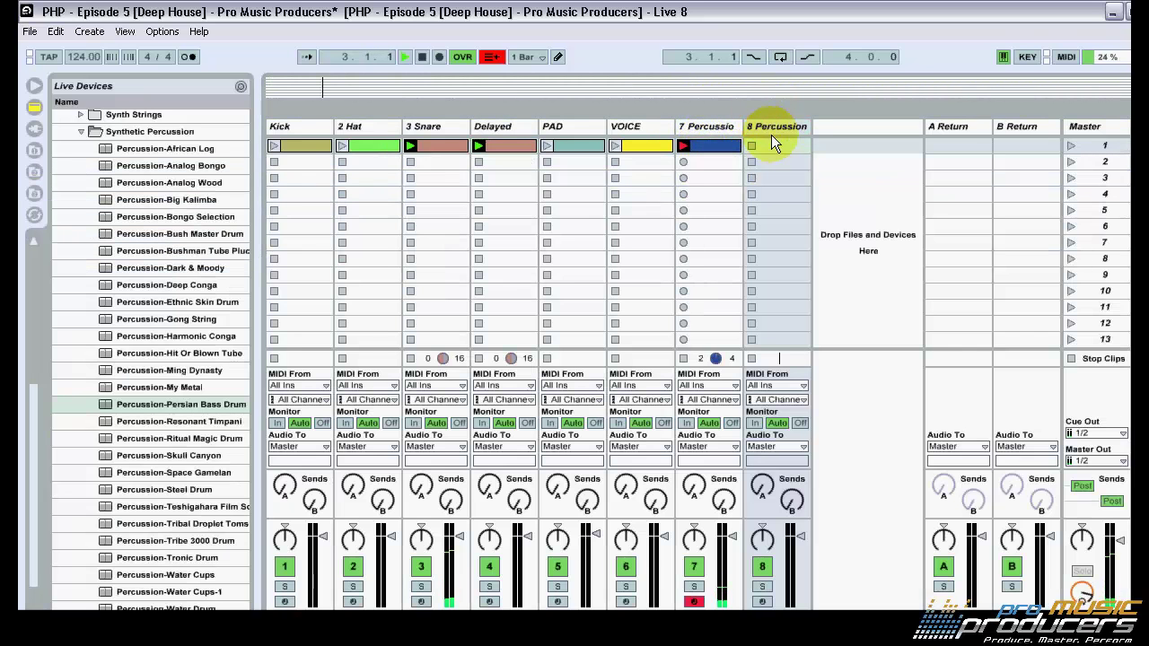
{"action": "double_click", "coordinate": [773, 146]}
{"action": "key", "text": "ctrl+alt+l"}
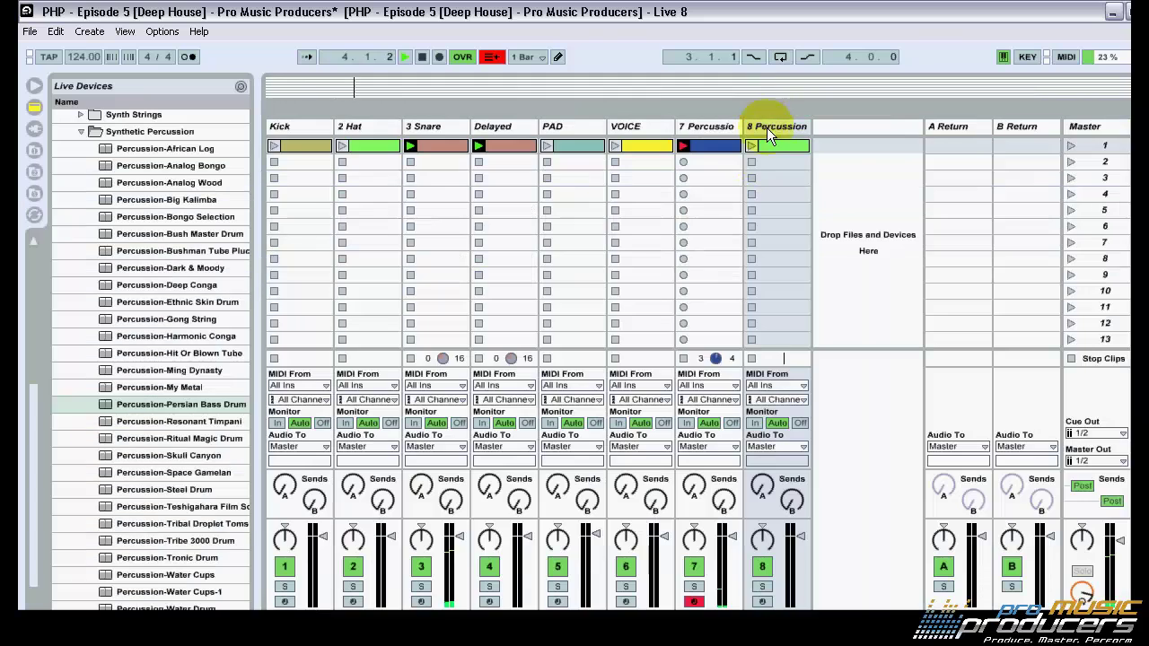
Launch the Persian Bass Drum clip and place sixteenth notes E3 and G3 in it at 1.4.3.
{"action": "left_click", "coordinate": [752, 146]}
{"action": "double_click", "coordinate": [779, 147]}
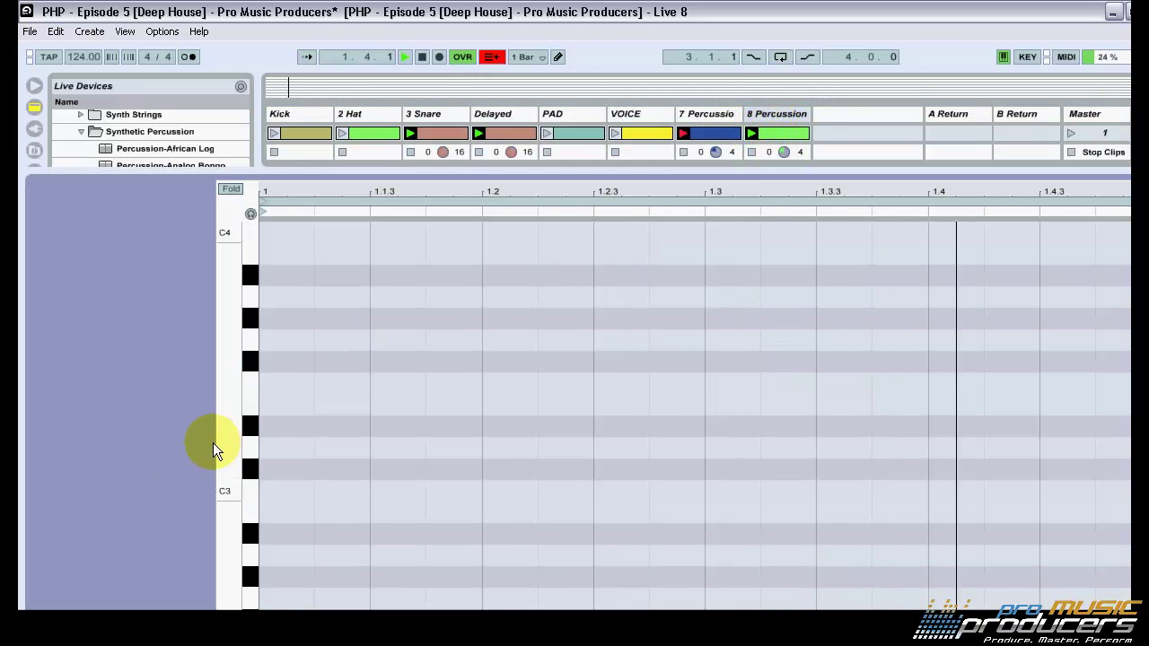
{"action": "left_click_drag", "start_coordinate": [231, 435], "coordinate": [226, 434]}
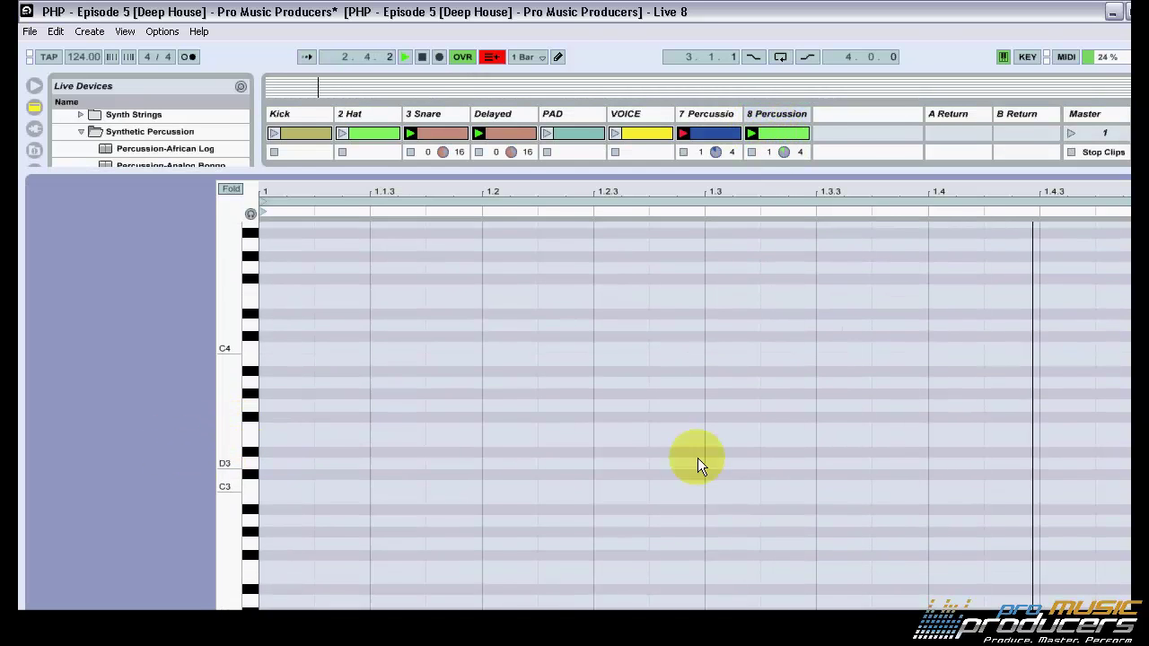
{"action": "left_click", "coordinate": [1035, 439]}
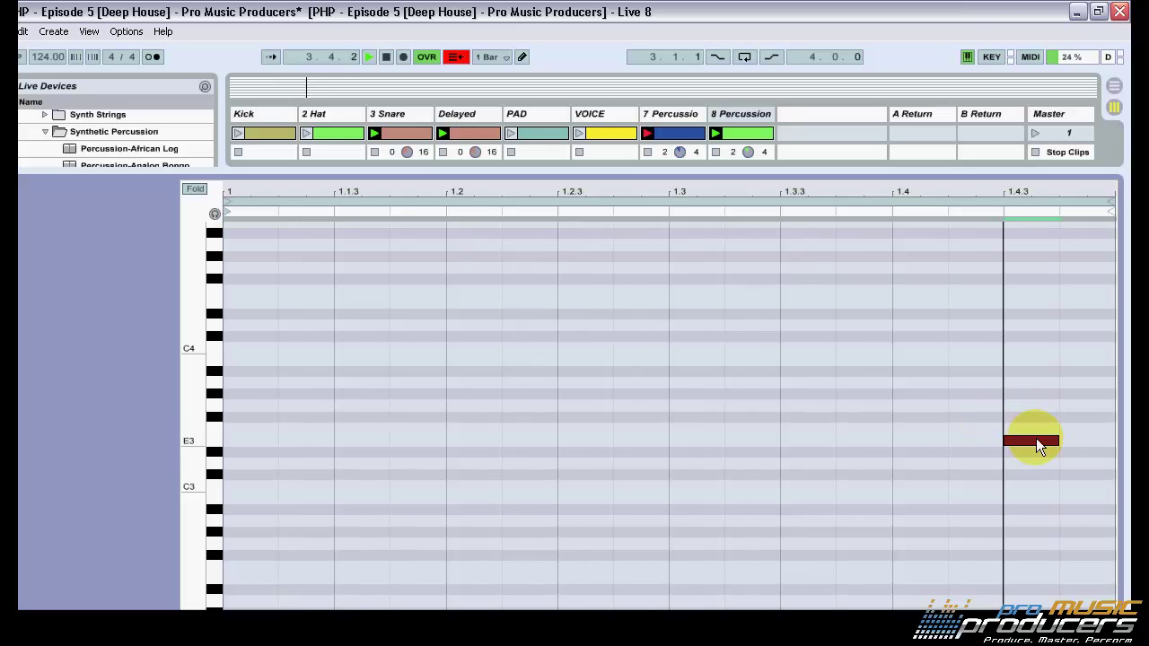
{"action": "left_click", "coordinate": [1036, 407]}
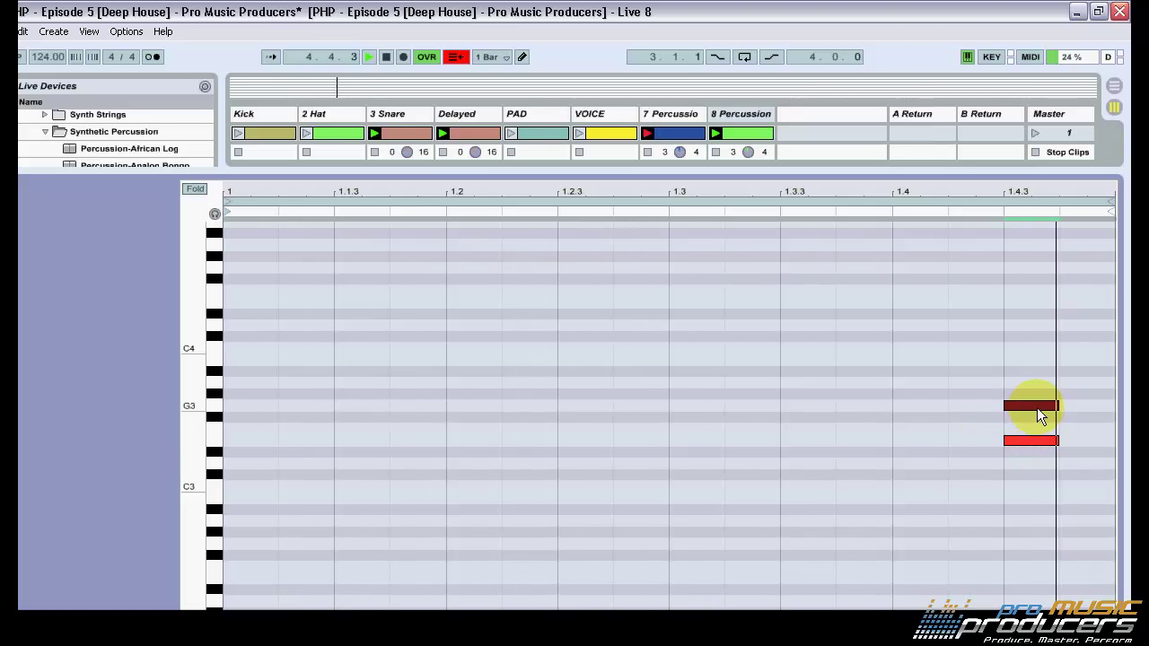
{"action": "left_click", "coordinate": [754, 123]}
{"action": "double_click", "coordinate": [753, 121]}
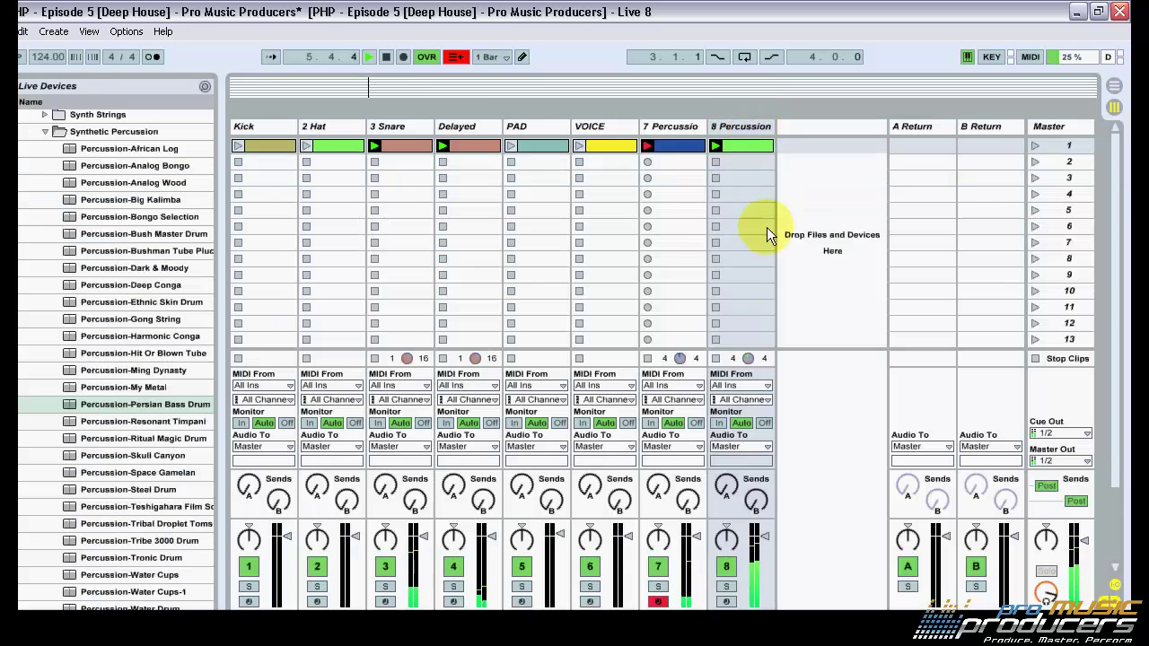
{"action": "left_click", "coordinate": [763, 455]}
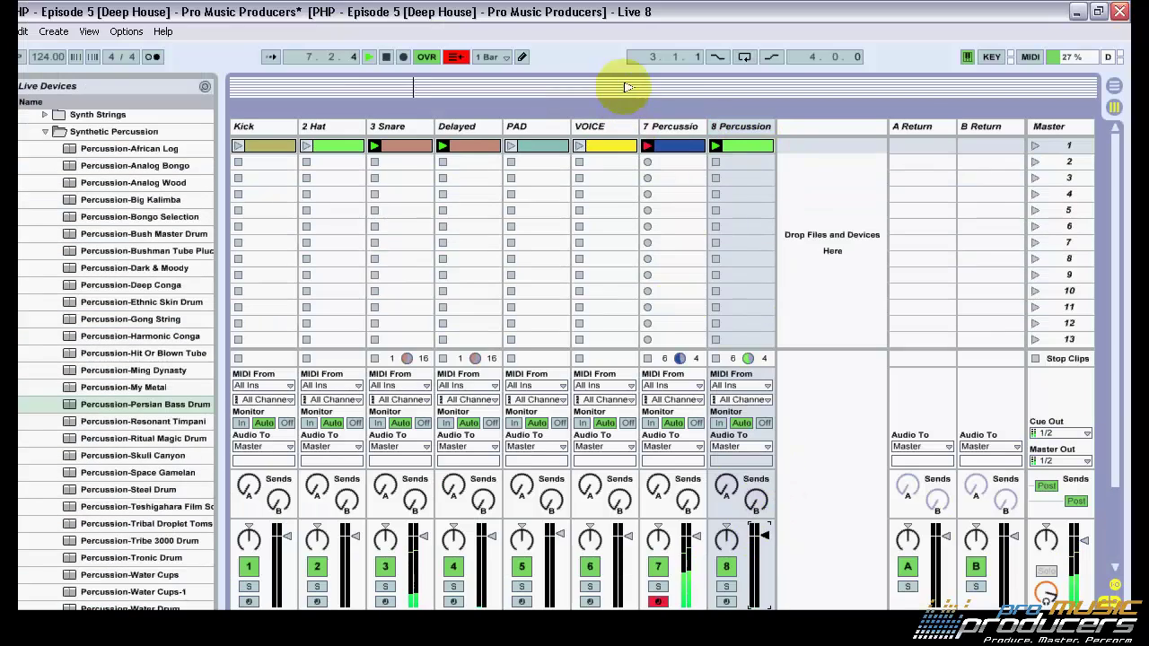
Group the Tronic Drum and Persian Bass Drum tracks into one group track.
{"action": "left_click", "coordinate": [674, 48]}
{"action": "left_click", "coordinate": [729, 125], "text": "shift"}
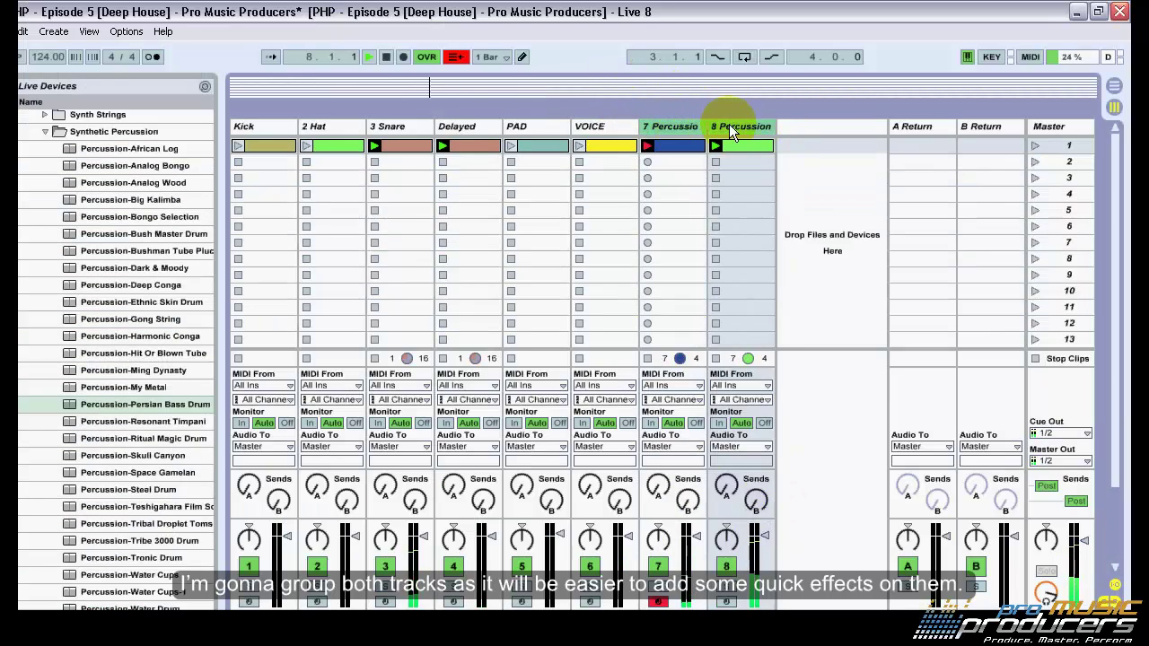
{"action": "right_click", "coordinate": [729, 125]}
{"action": "left_click", "coordinate": [772, 259]}
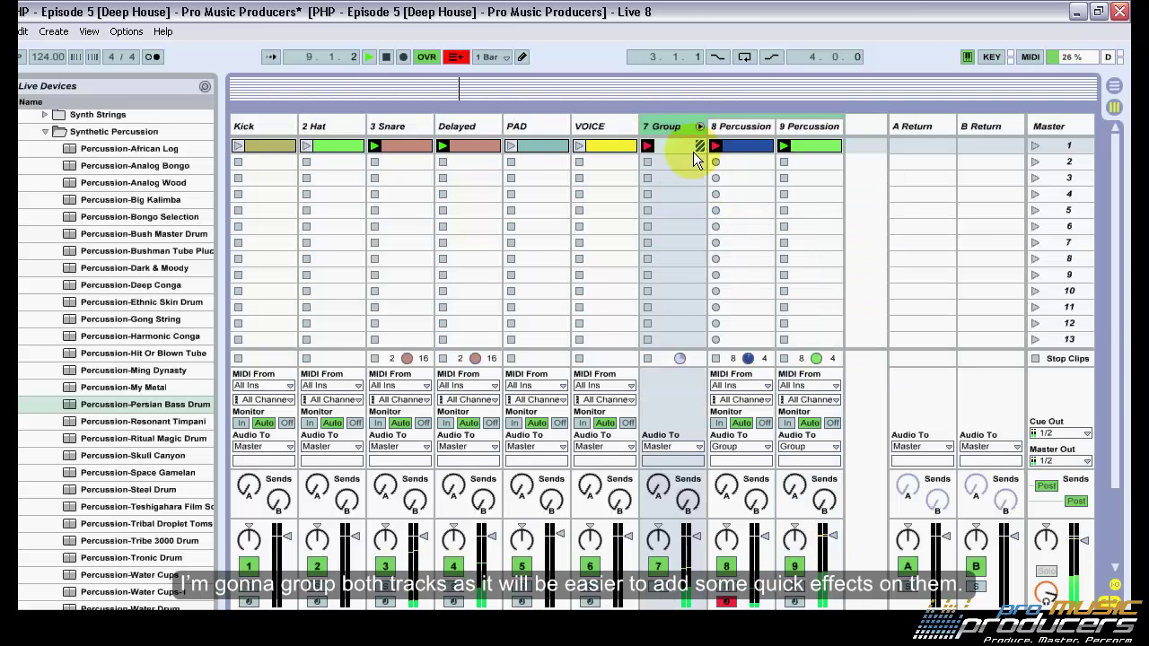
Rename the percussion group track as Perc and collapse it to hide its two member tracks.
{"action": "right_click", "coordinate": [682, 126]}
{"action": "left_click", "coordinate": [734, 197]}
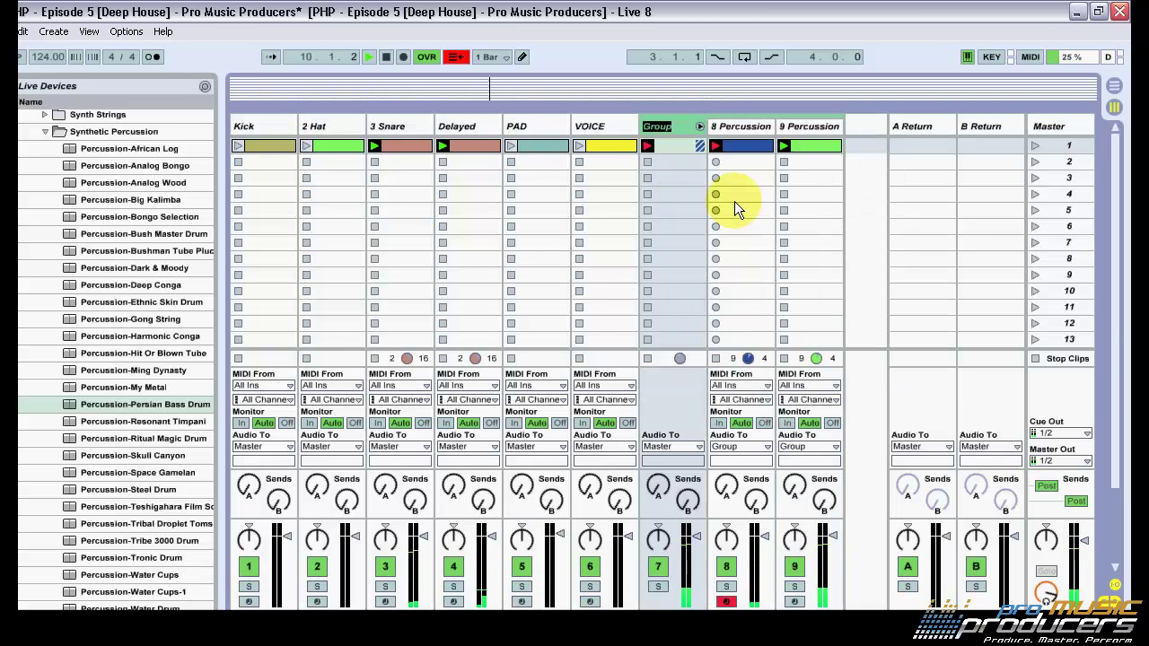
{"action": "type", "text": "Perc"}
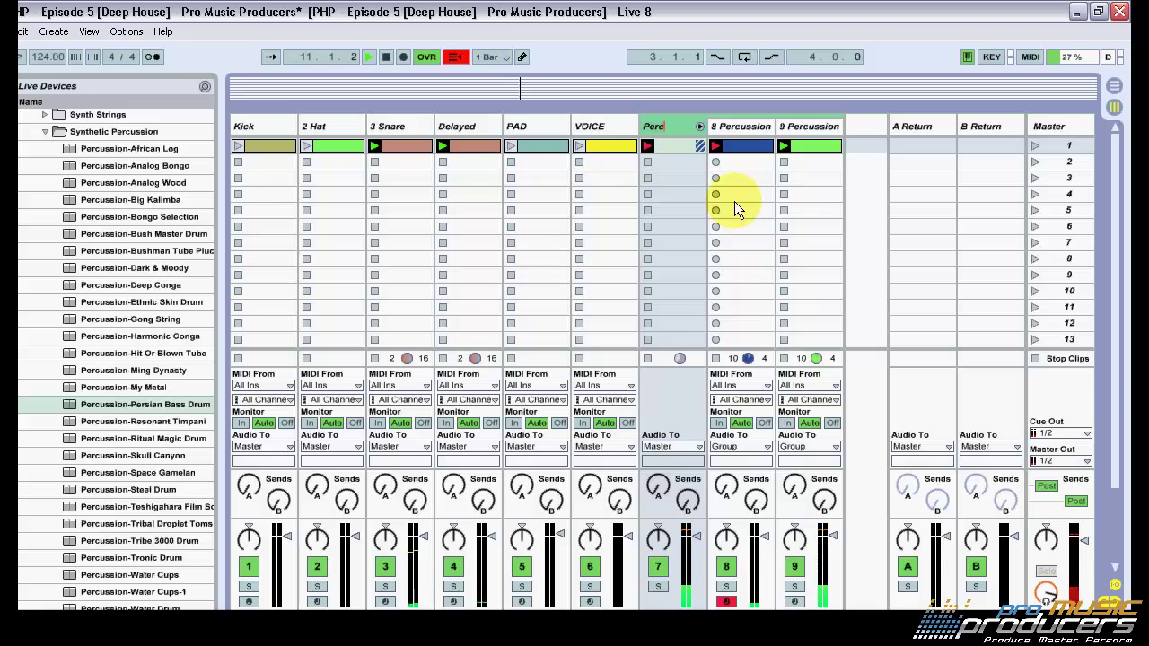
{"action": "left_click", "coordinate": [700, 132]}
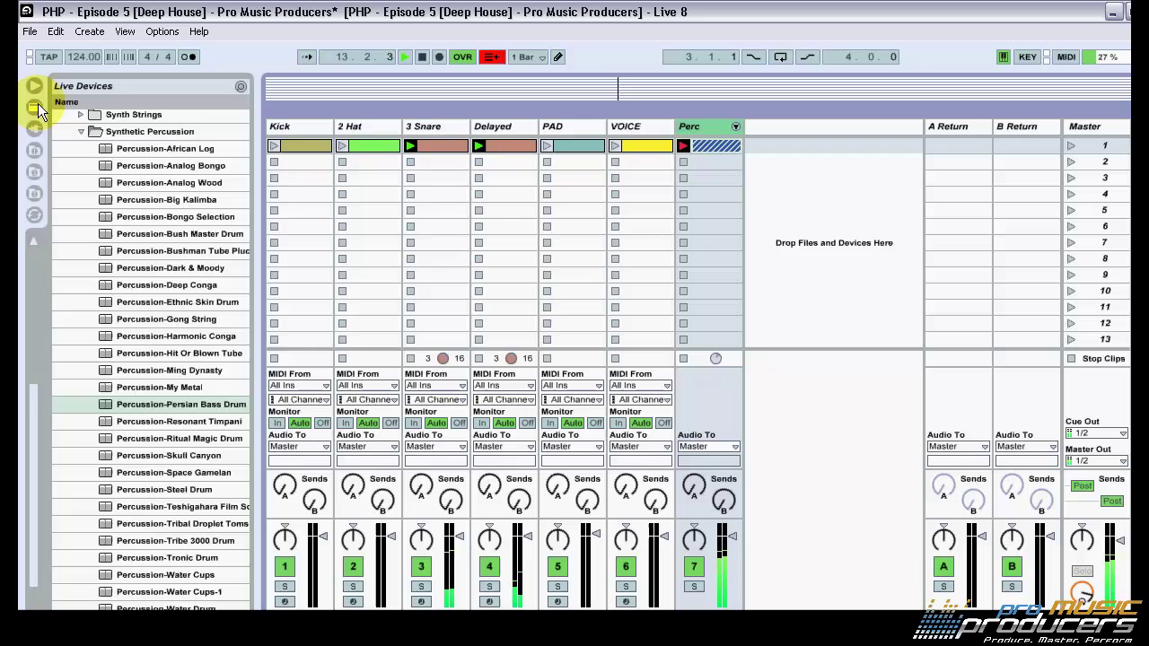
Add a Compressor to the Perc group, sidechained from Kick, with the threshold at -31.9 dB.
{"action": "left_click", "coordinate": [36, 106]}
{"action": "left_click", "coordinate": [63, 153]}
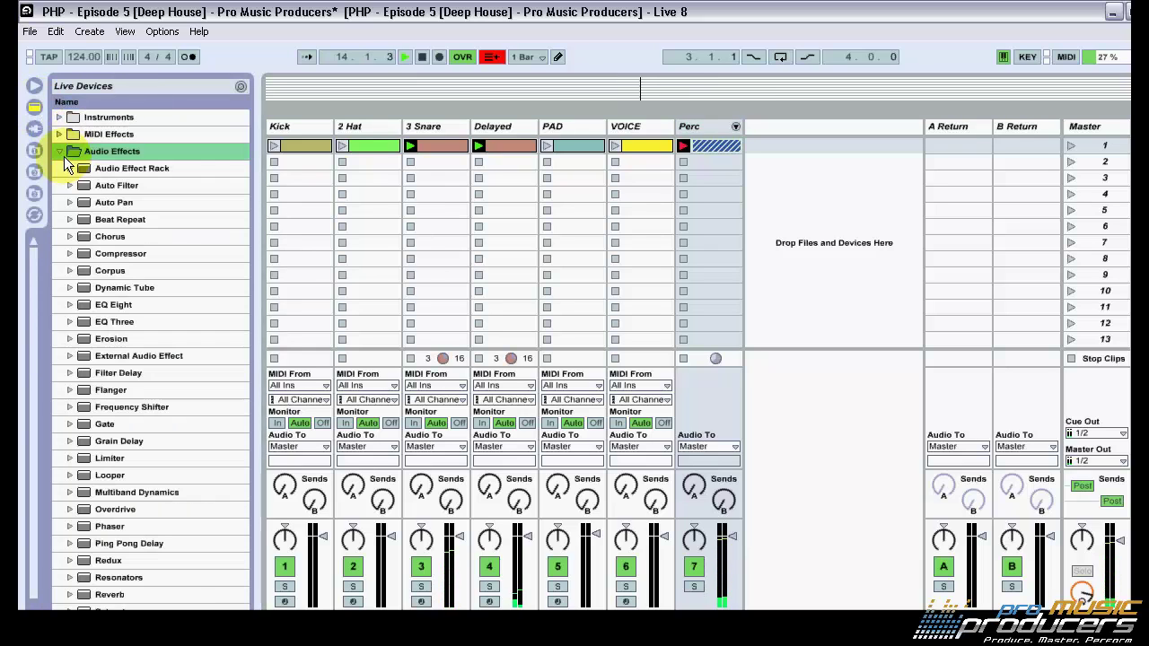
{"action": "left_click_drag", "start_coordinate": [121, 253], "coordinate": [171, 429]}
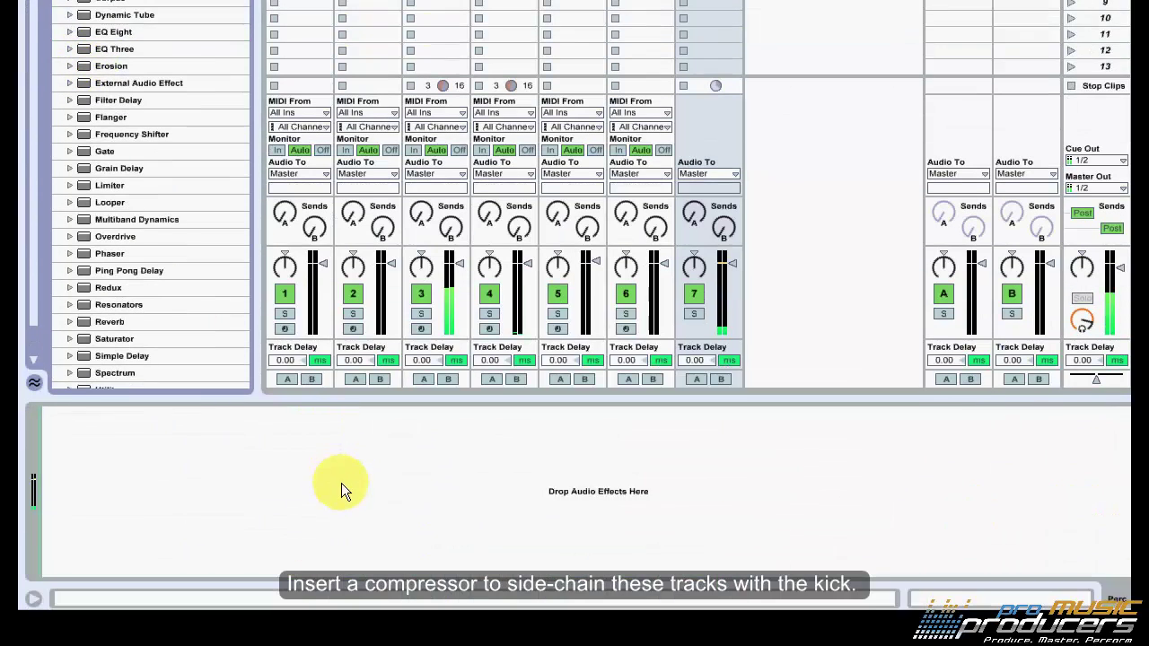
{"action": "left_click", "coordinate": [67, 415]}
{"action": "left_click", "coordinate": [74, 458]}
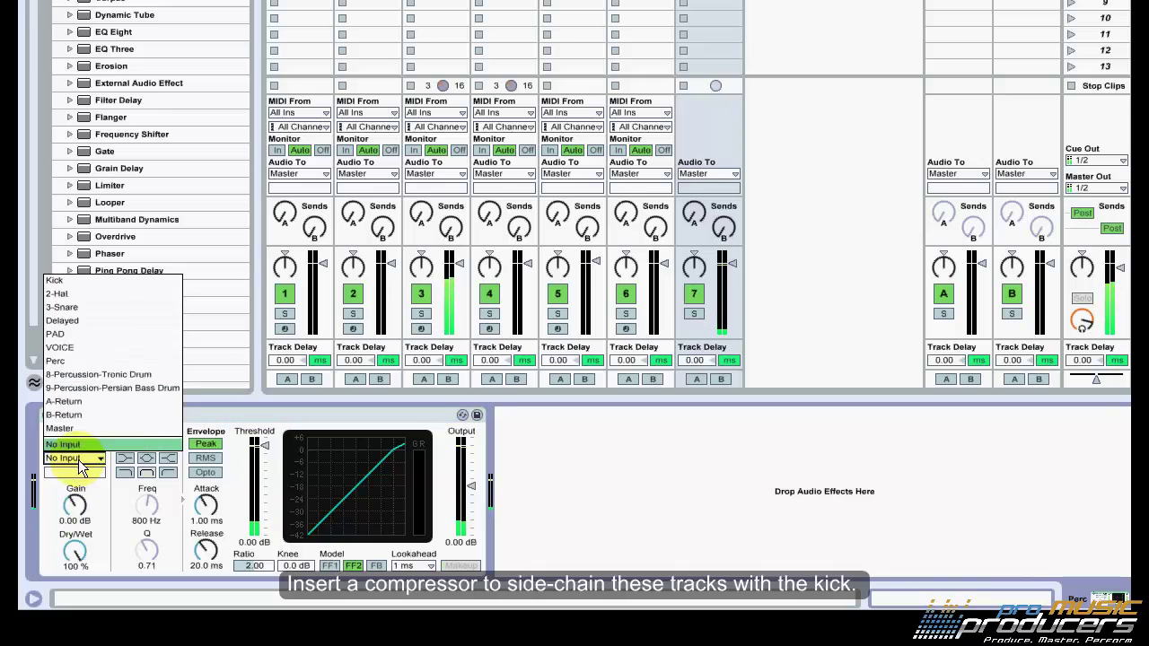
{"action": "left_click", "coordinate": [56, 280]}
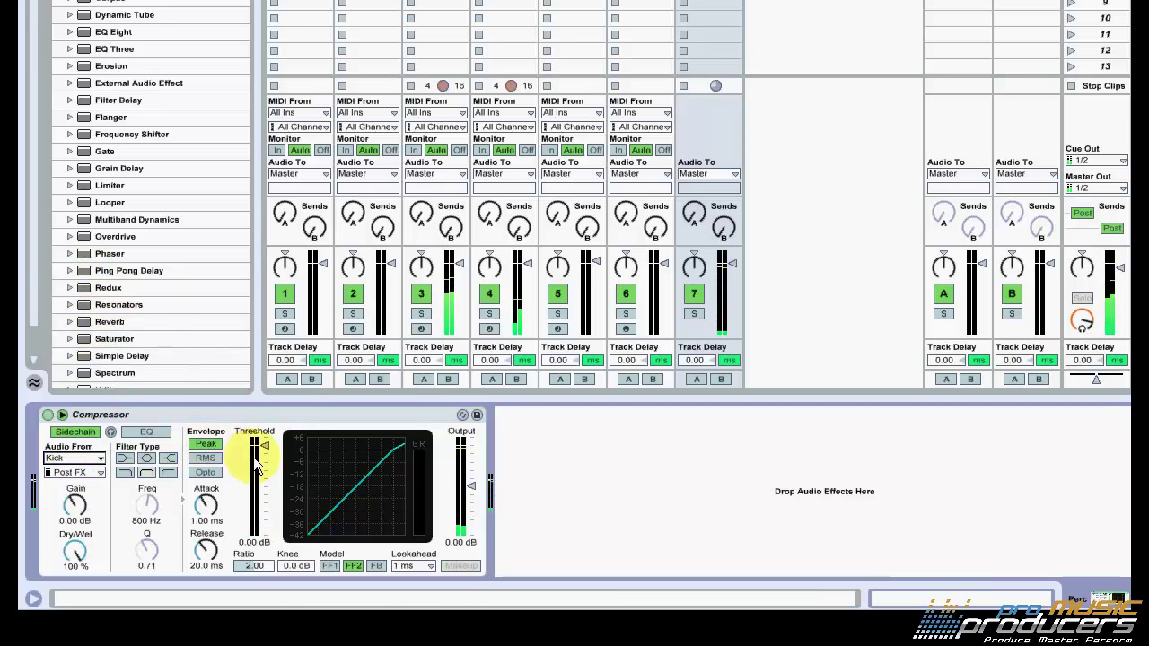
{"action": "left_click_drag", "start_coordinate": [253, 457], "coordinate": [263, 500]}
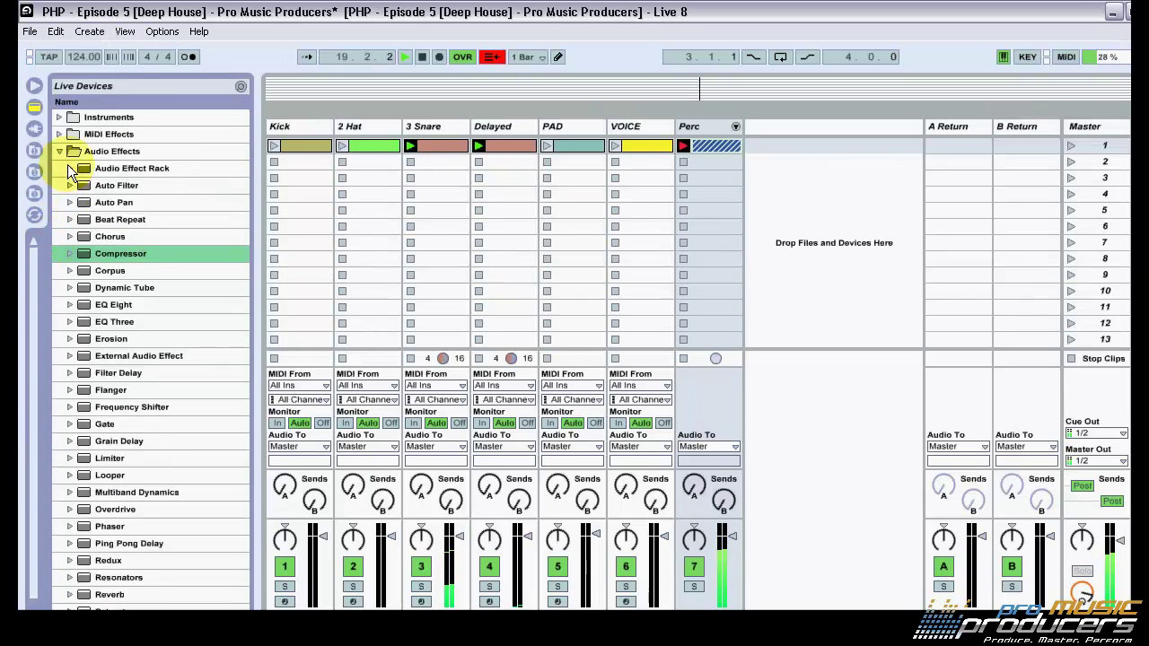
Add an EQ Eight before the Perc group's Compressor and set band 1 as a low cut at 146 Hz with Q 0.62.
{"action": "left_click_drag", "start_coordinate": [32, 319], "coordinate": [34, 367]}
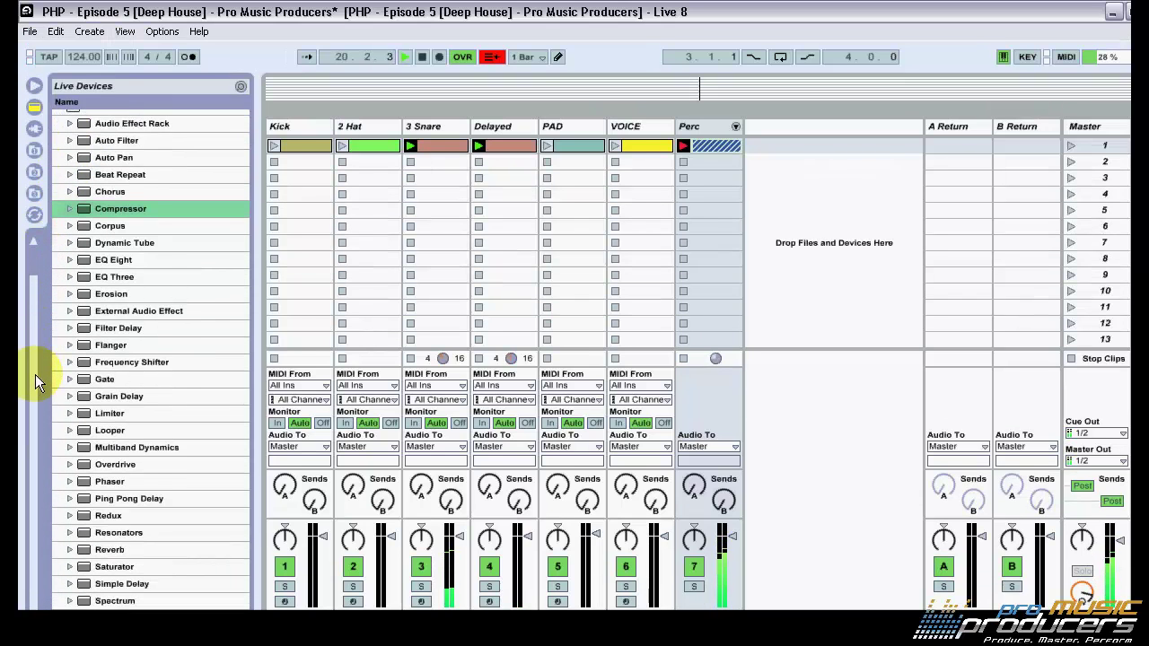
{"action": "left_click_drag", "start_coordinate": [125, 260], "coordinate": [52, 470]}
{"action": "left_click", "coordinate": [138, 565]}
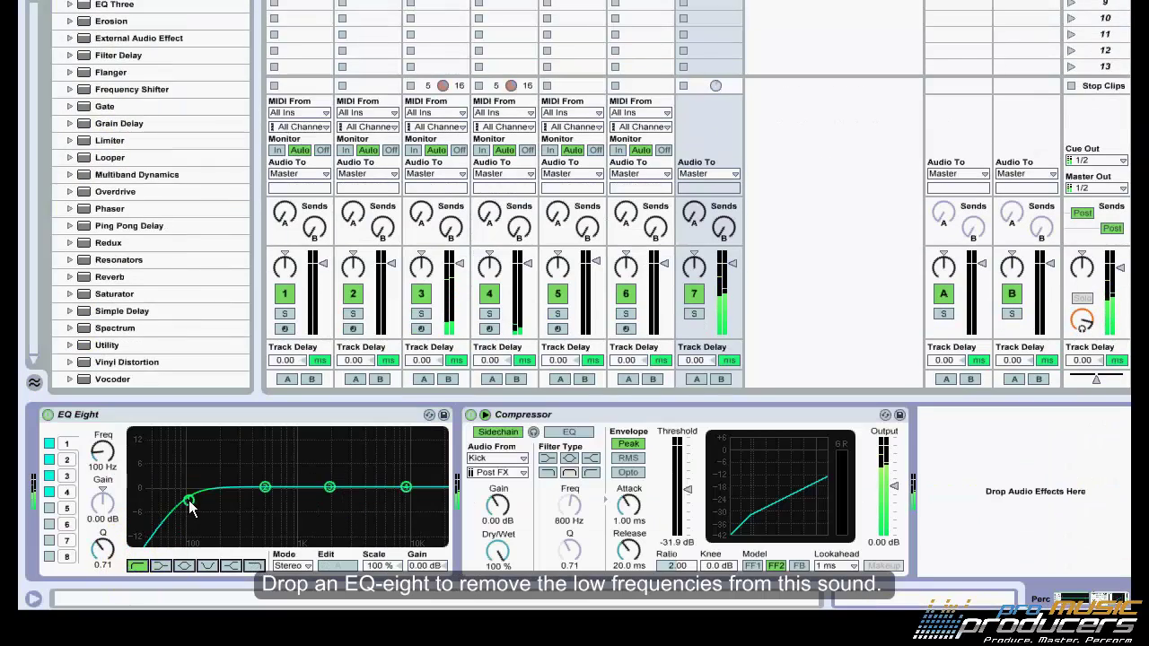
{"action": "left_click_drag", "start_coordinate": [189, 501], "coordinate": [205, 510]}
{"action": "right_click", "coordinate": [217, 417]}
{"action": "key", "text": "Escape"}
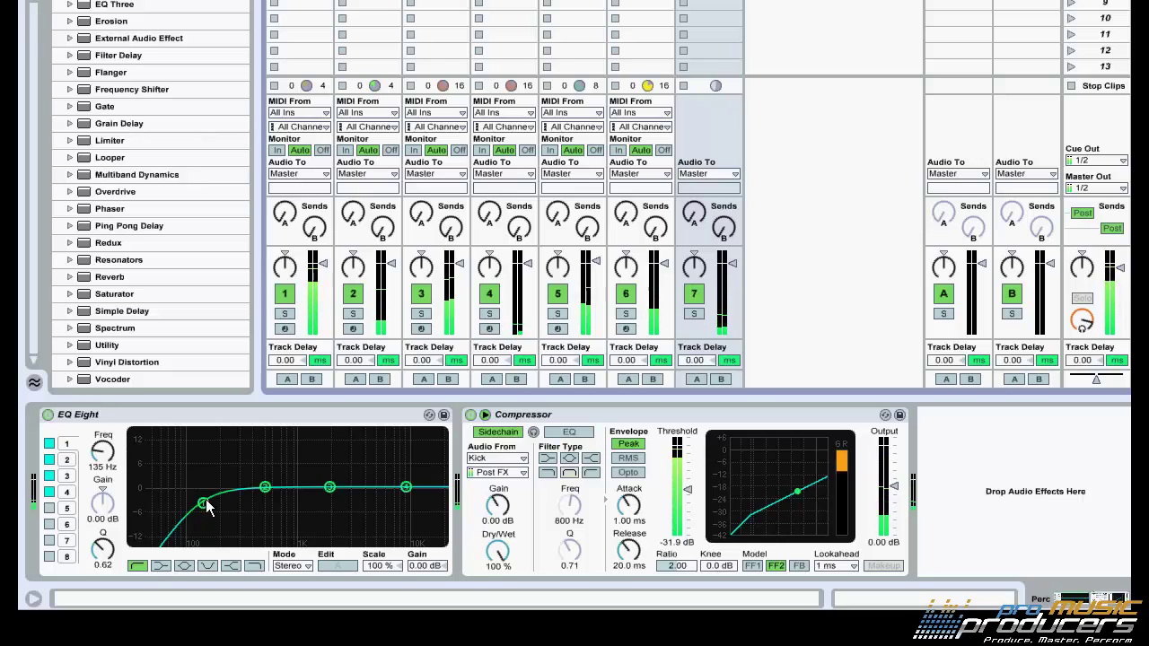
{"action": "left_click_drag", "start_coordinate": [203, 503], "coordinate": [209, 509]}
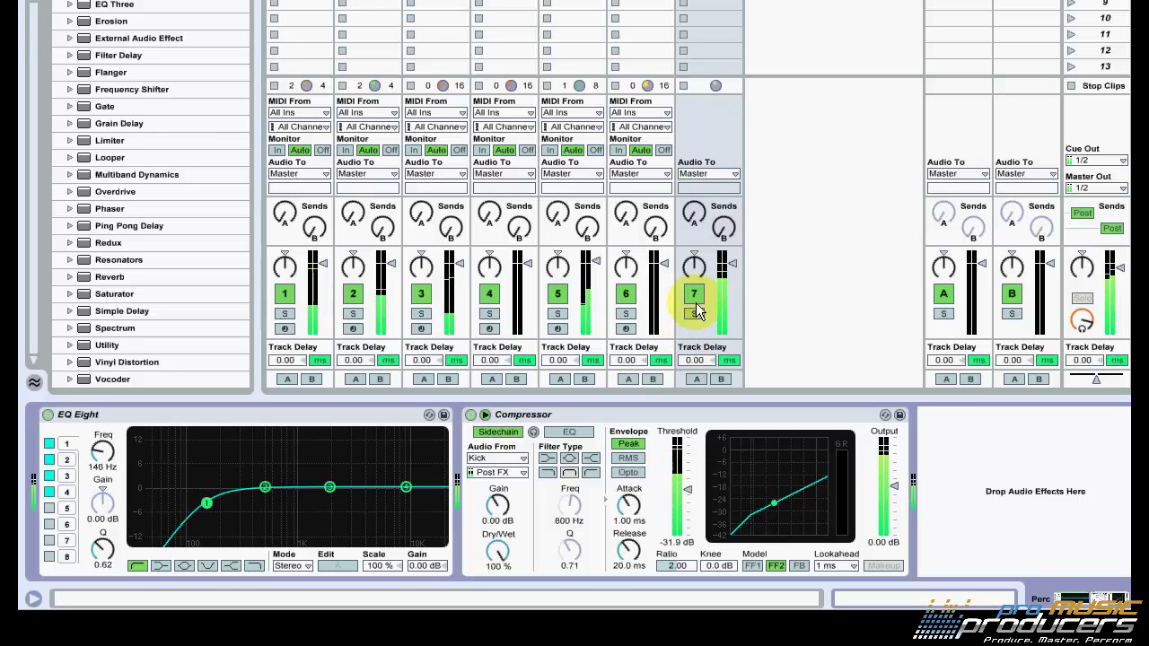
{"action": "left_click", "coordinate": [734, 265]}
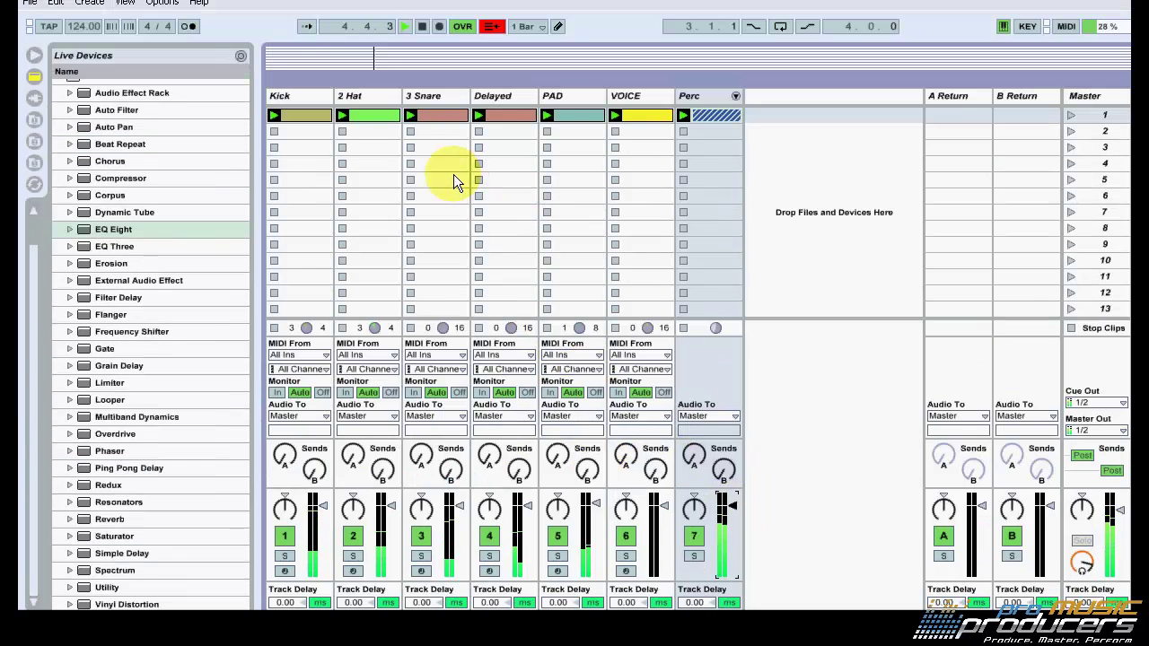
Load the Bass-Deep Sweep preset from the Instrument Rack's Synth Bass folder onto a new track after Perc.
{"action": "left_click_drag", "start_coordinate": [33, 238], "coordinate": [34, 193]}
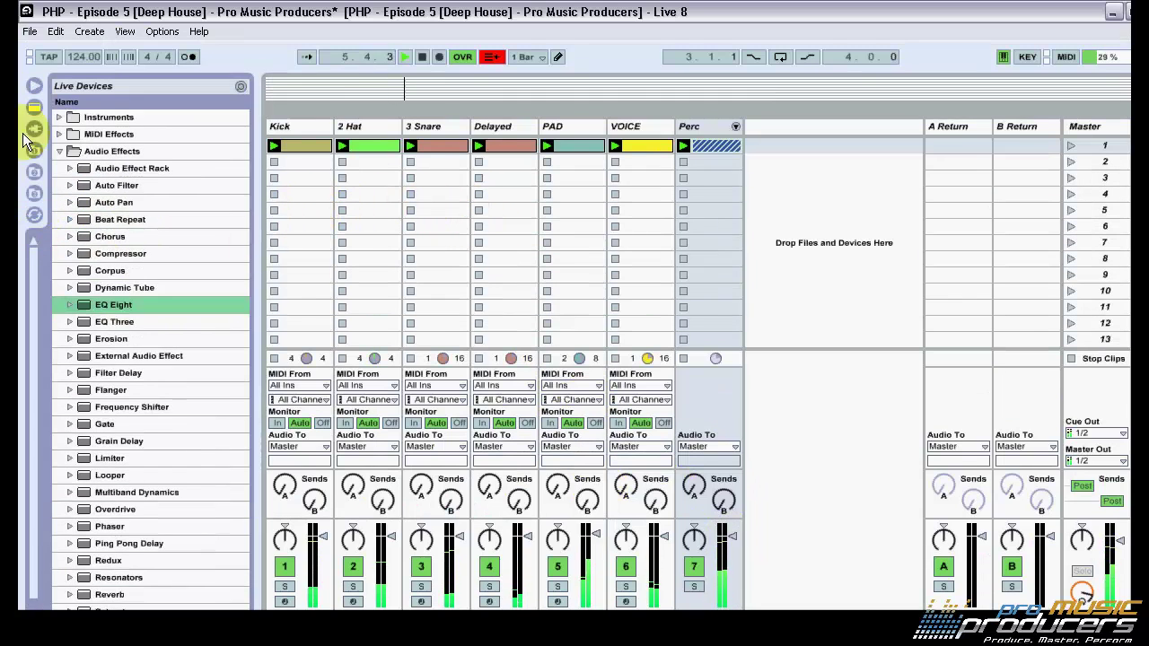
{"action": "left_click", "coordinate": [34, 77]}
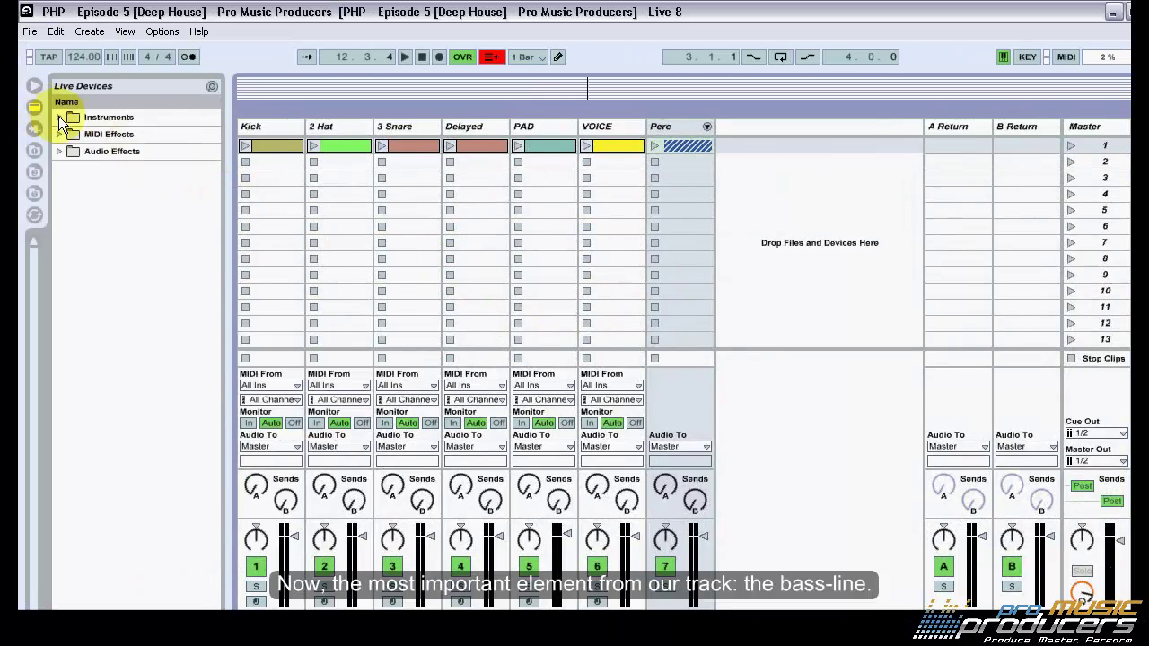
{"action": "left_click", "coordinate": [60, 117]}
{"action": "left_click", "coordinate": [75, 241]}
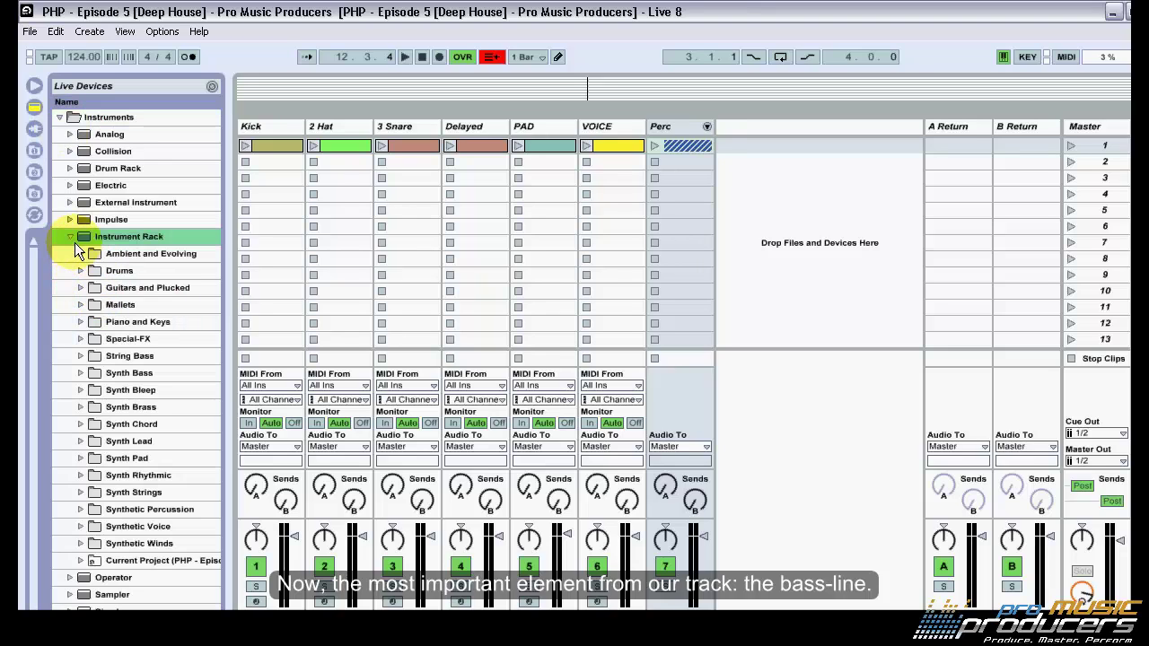
{"action": "left_click", "coordinate": [83, 373]}
{"action": "scroll", "coordinate": [133, 416], "scroll_direction": "down", "scroll_amount": 1}
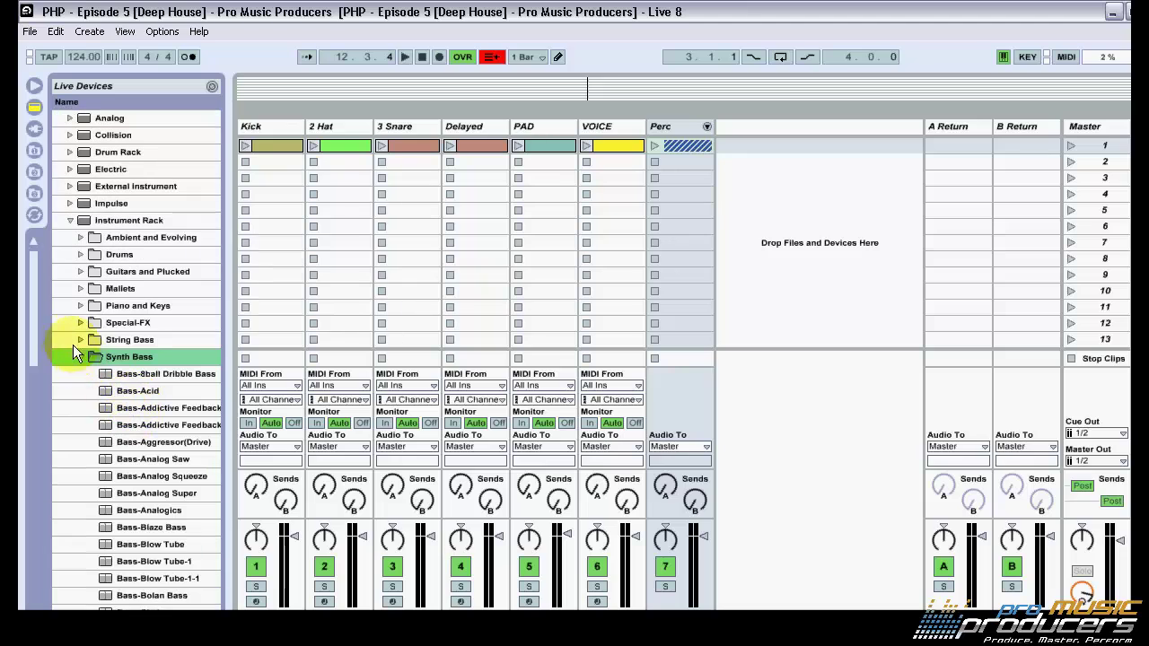
{"action": "left_click_drag", "start_coordinate": [37, 321], "coordinate": [35, 380]}
{"action": "left_click", "coordinate": [122, 385]}
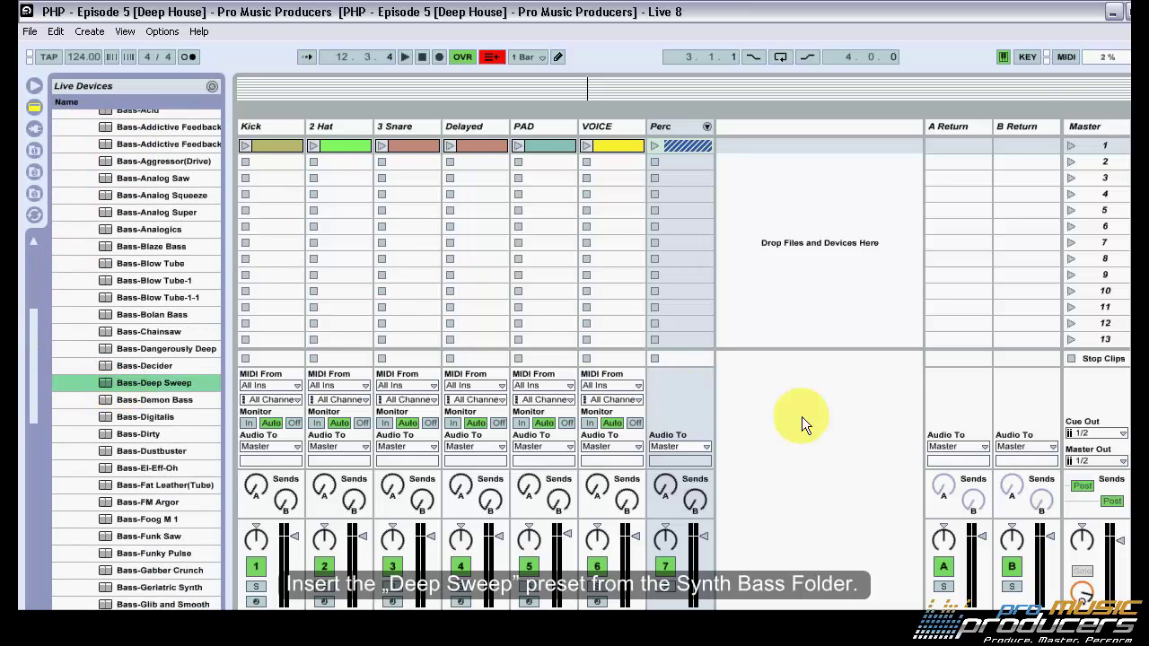
{"action": "left_click_drag", "start_coordinate": [801, 416], "coordinate": [824, 428]}
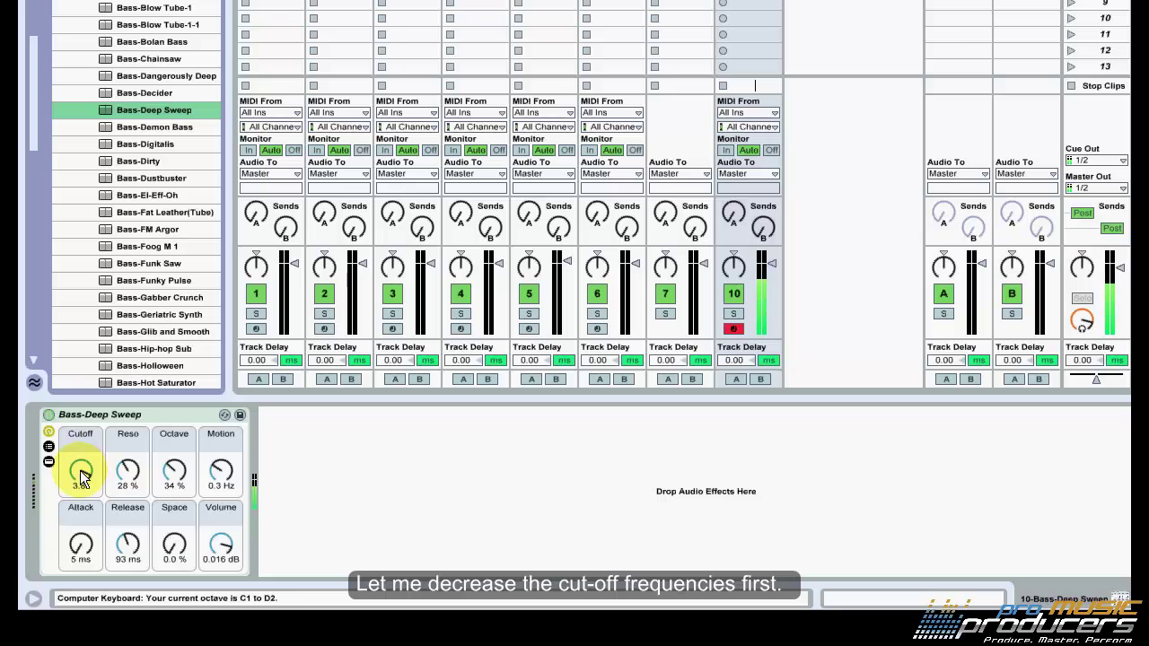
Lower the Cutoff of the Bass-Deep Sweep rack and rename its track as BASS.
{"action": "left_click", "coordinate": [81, 476]}
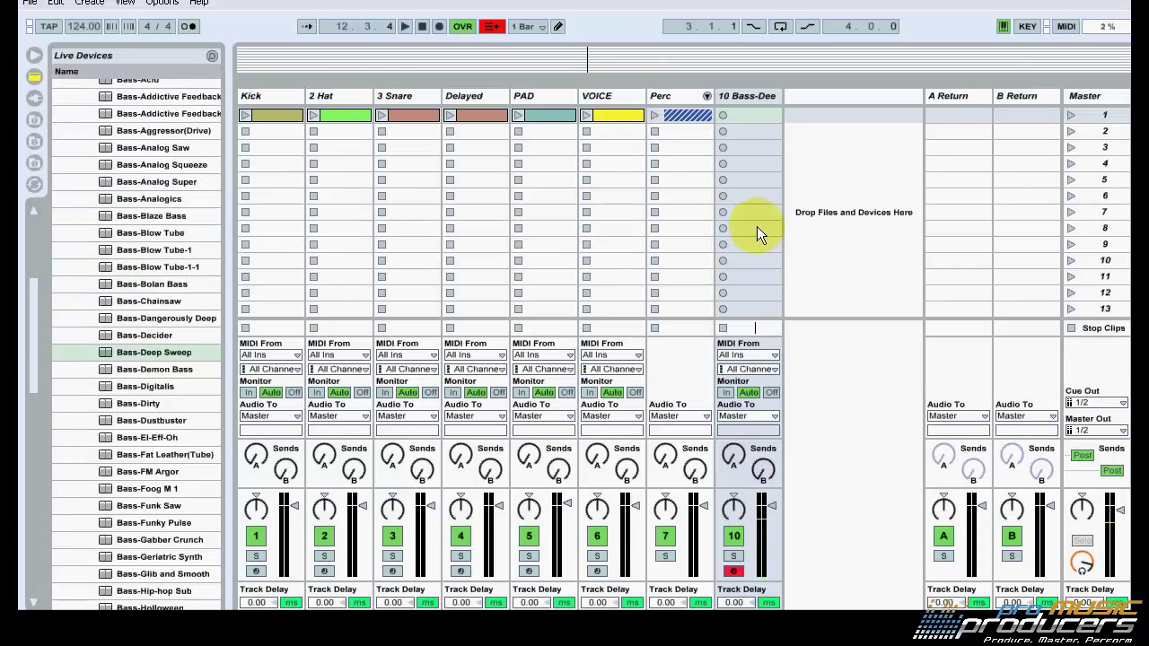
{"action": "right_click", "coordinate": [745, 126]}
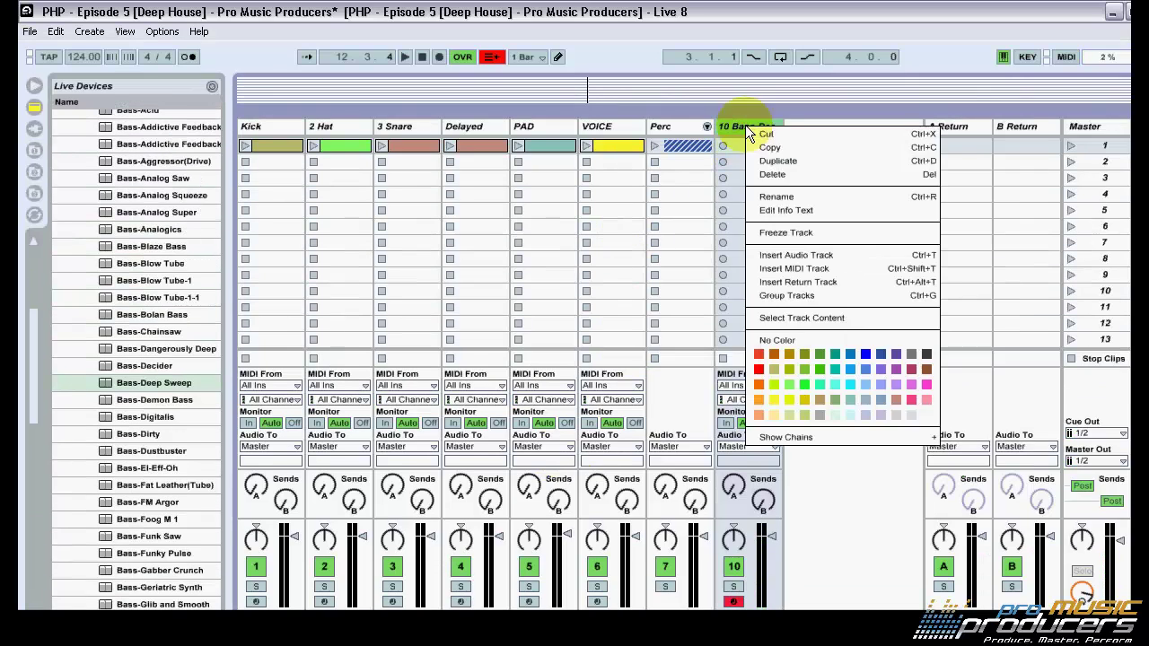
{"action": "left_click", "coordinate": [778, 197]}
{"action": "type", "text": "BAS"}
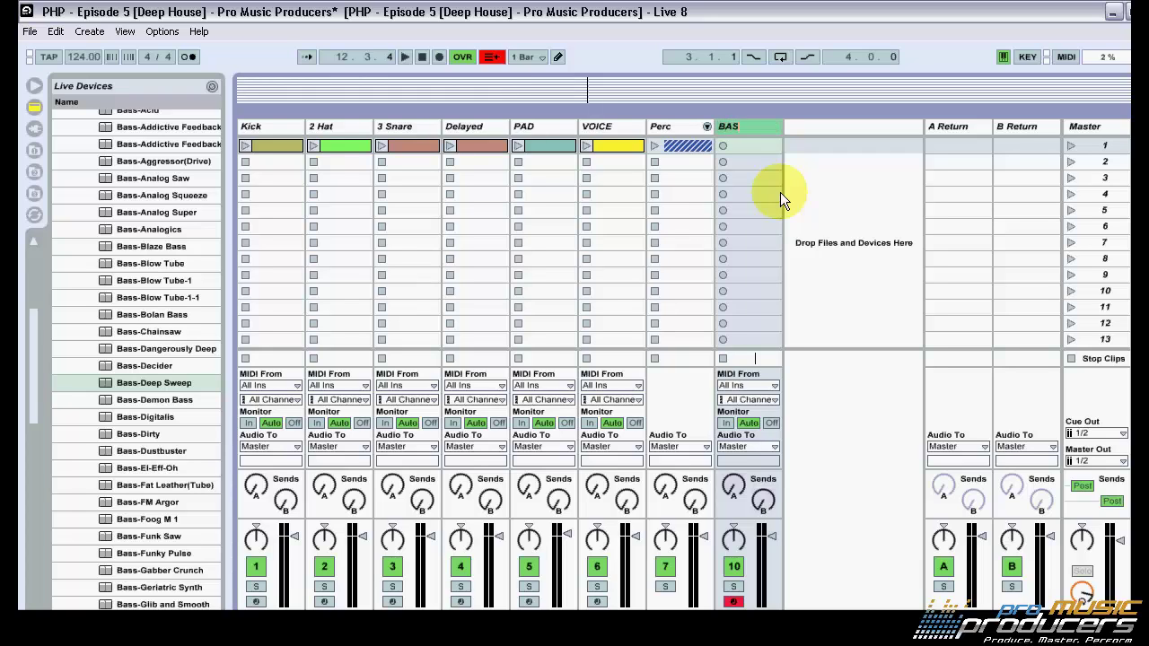
{"action": "type", "text": "S"}
Create a two-bar MIDI clip in the first slot of the BASS track and launch it.
{"action": "double_click", "coordinate": [728, 153]}
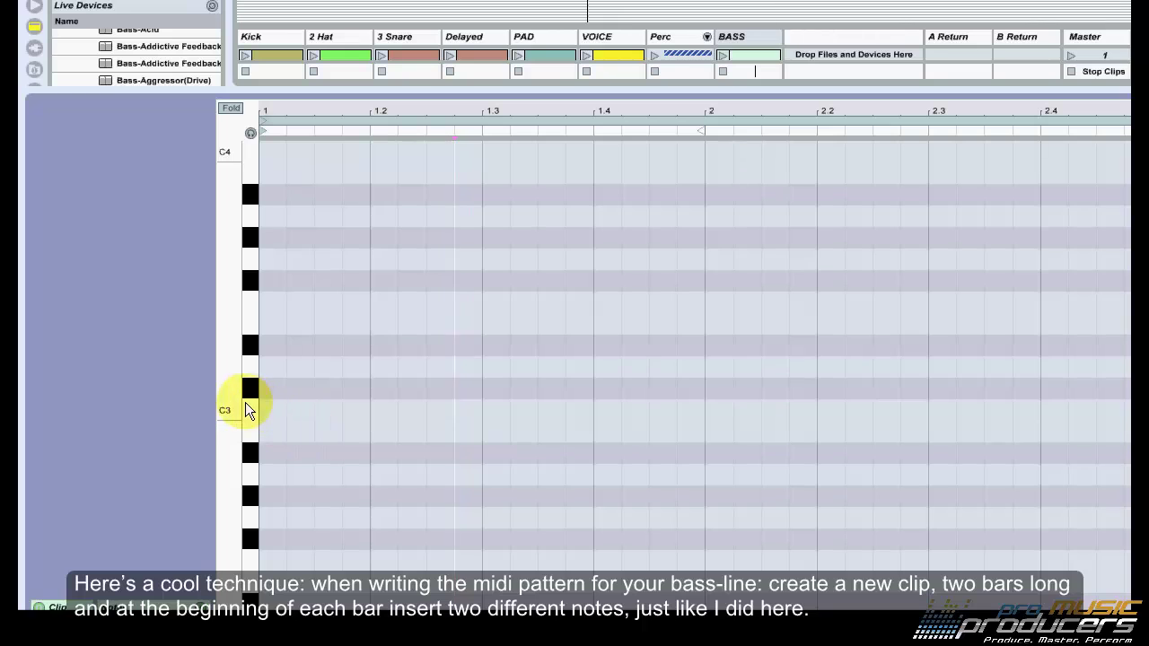
{"action": "left_click_drag", "start_coordinate": [249, 410], "coordinate": [229, 354]}
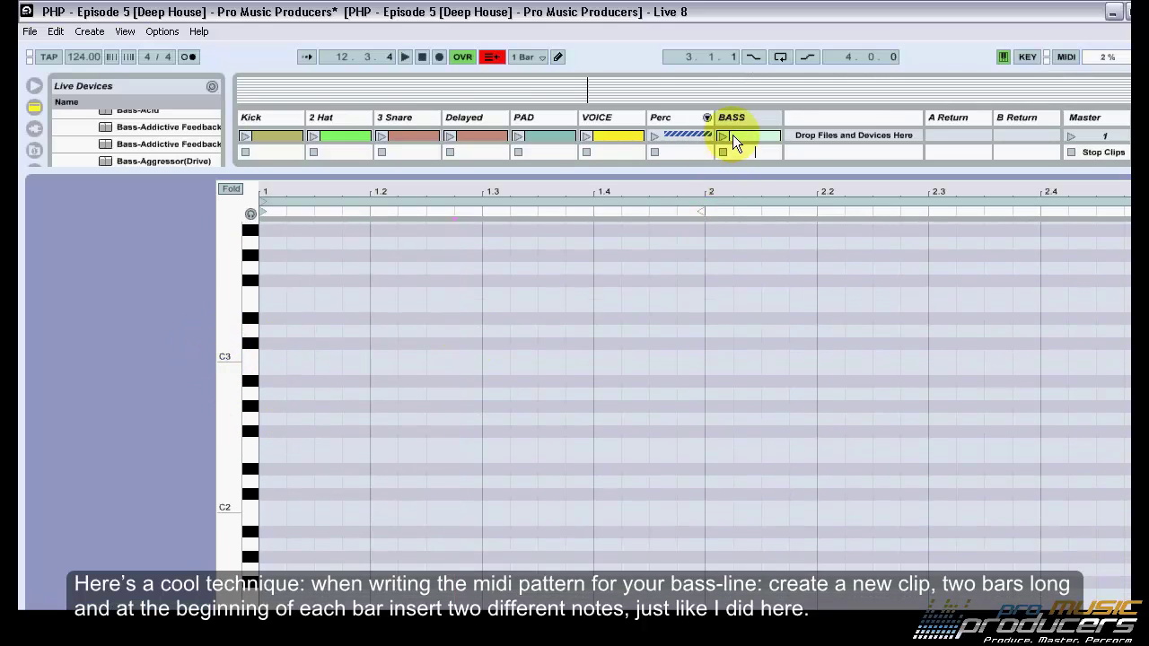
{"action": "left_click", "coordinate": [723, 55]}
Place an eighth-note E1 at bar 1 and a sixteenth-note E1 at 1.1.4, then copy both to bar 2 as B0.
{"action": "left_click_drag", "start_coordinate": [232, 483], "coordinate": [314, 452]}
{"action": "double_click", "coordinate": [271, 460]}
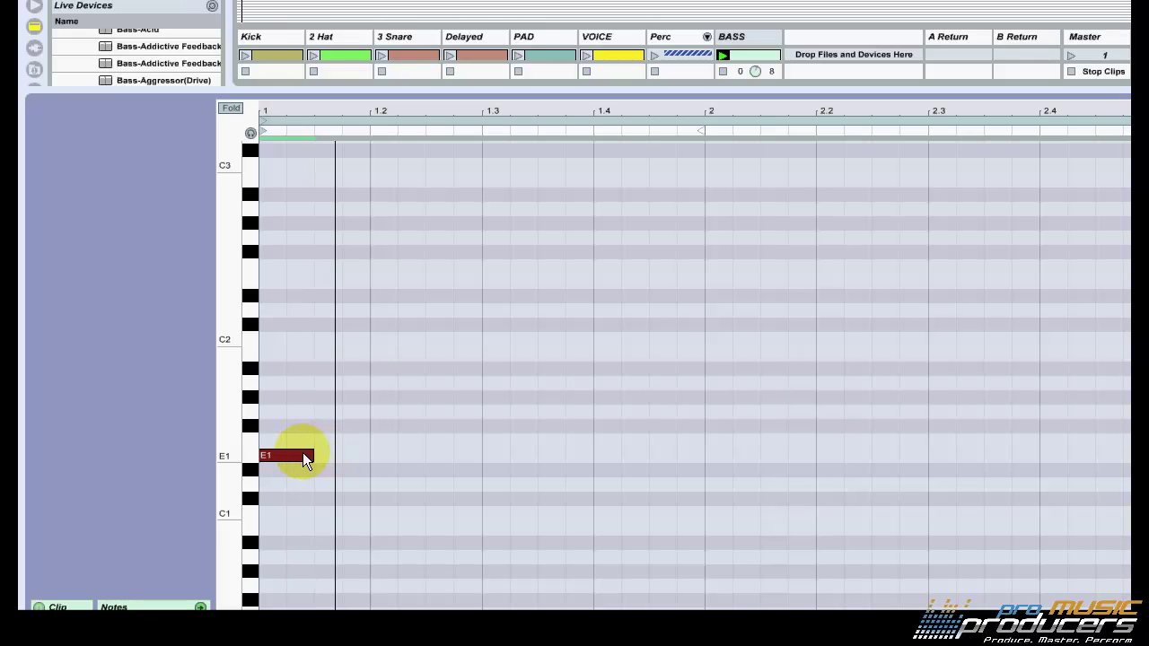
{"action": "double_click", "coordinate": [356, 457]}
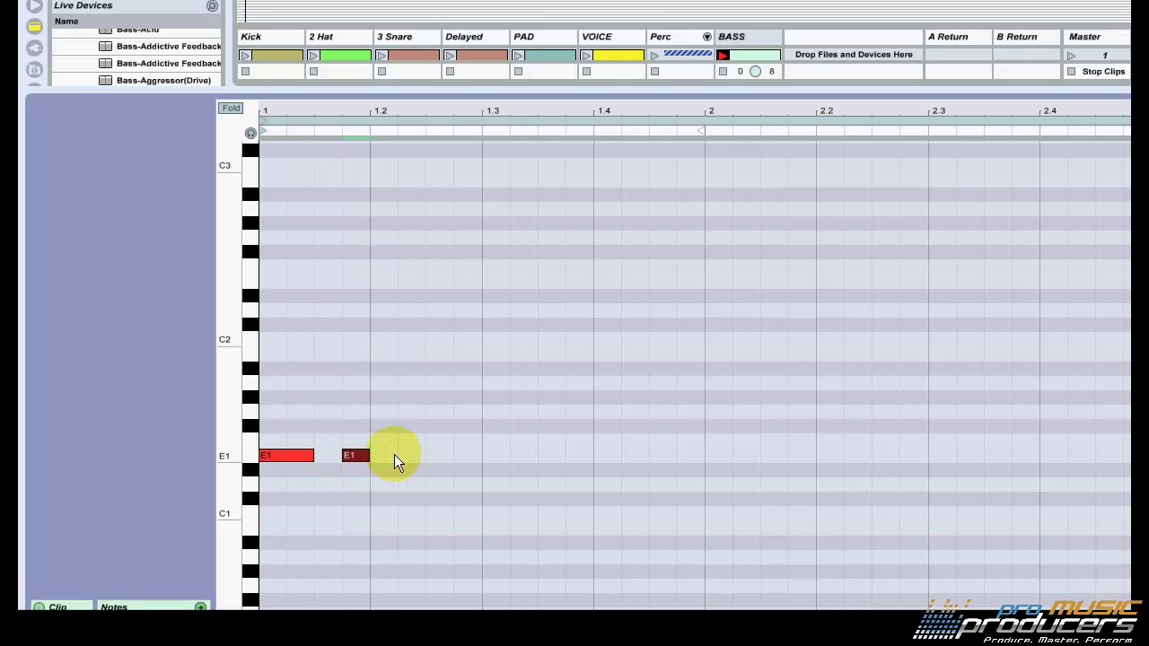
{"action": "left_click_drag", "start_coordinate": [401, 435], "coordinate": [724, 537]}
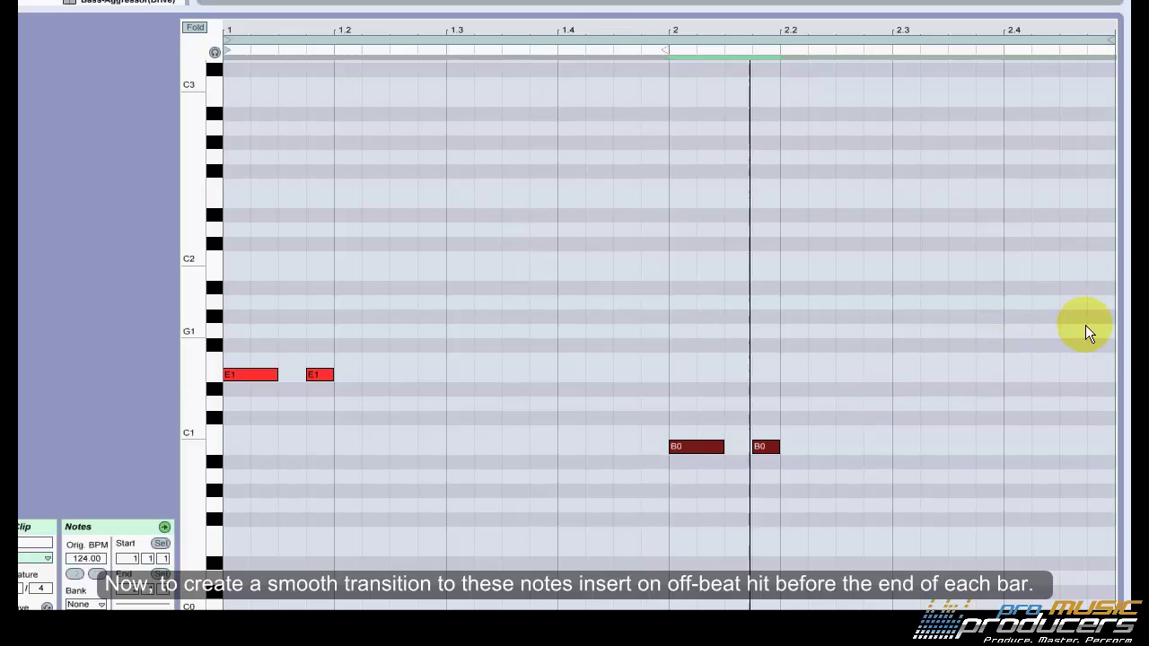
Add an eighth-note hit on the last off-beat of each bar: A1 in bar 1 and G1 in bar 2.
{"action": "double_click", "coordinate": [1086, 329]}
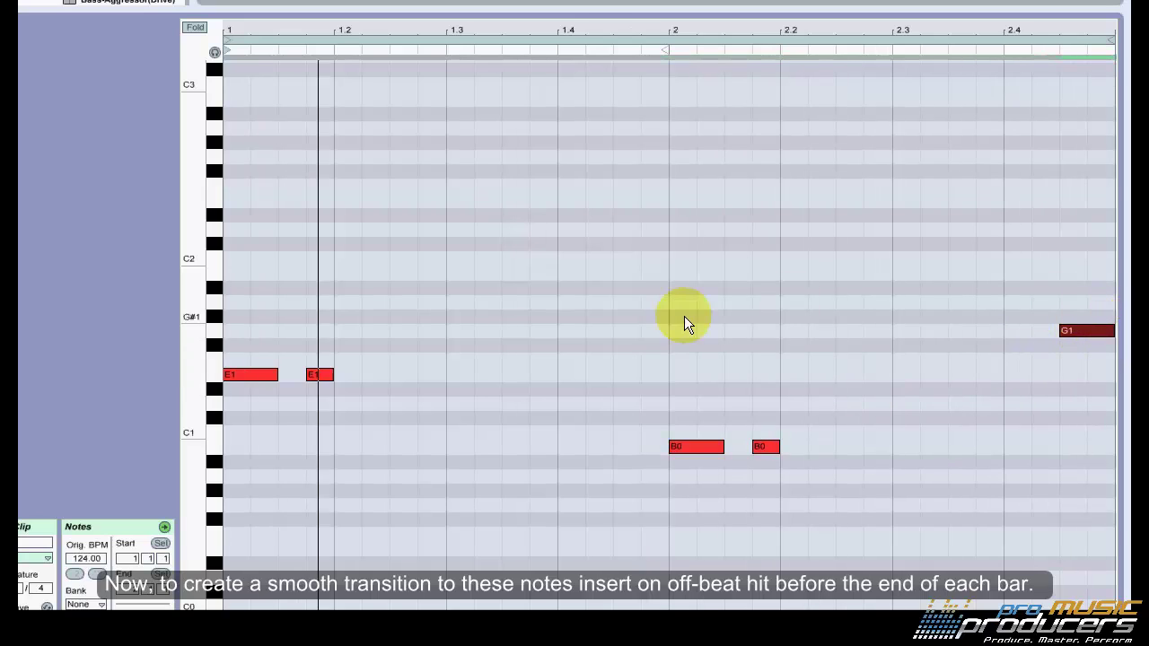
{"action": "double_click", "coordinate": [627, 303]}
{"action": "left_click_drag", "start_coordinate": [639, 302], "coordinate": [663, 302]}
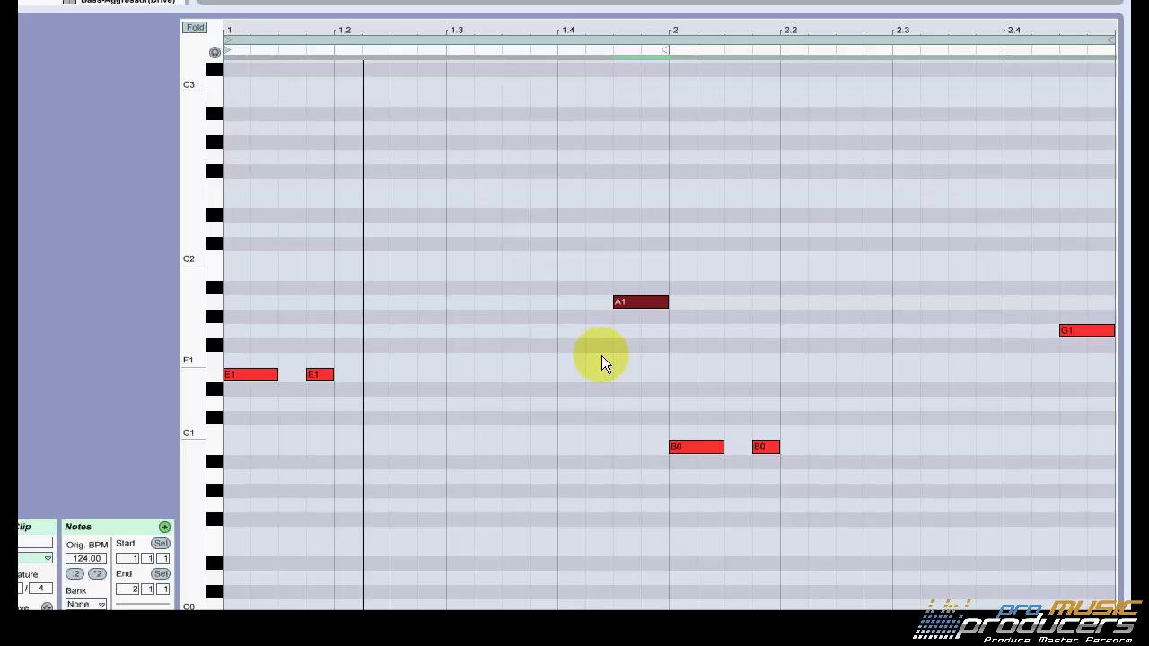
Add an eighth-note D1 at 1.4 and a quarter-note C2 at 2.3, then play back the bass line.
{"action": "double_click", "coordinate": [571, 403]}
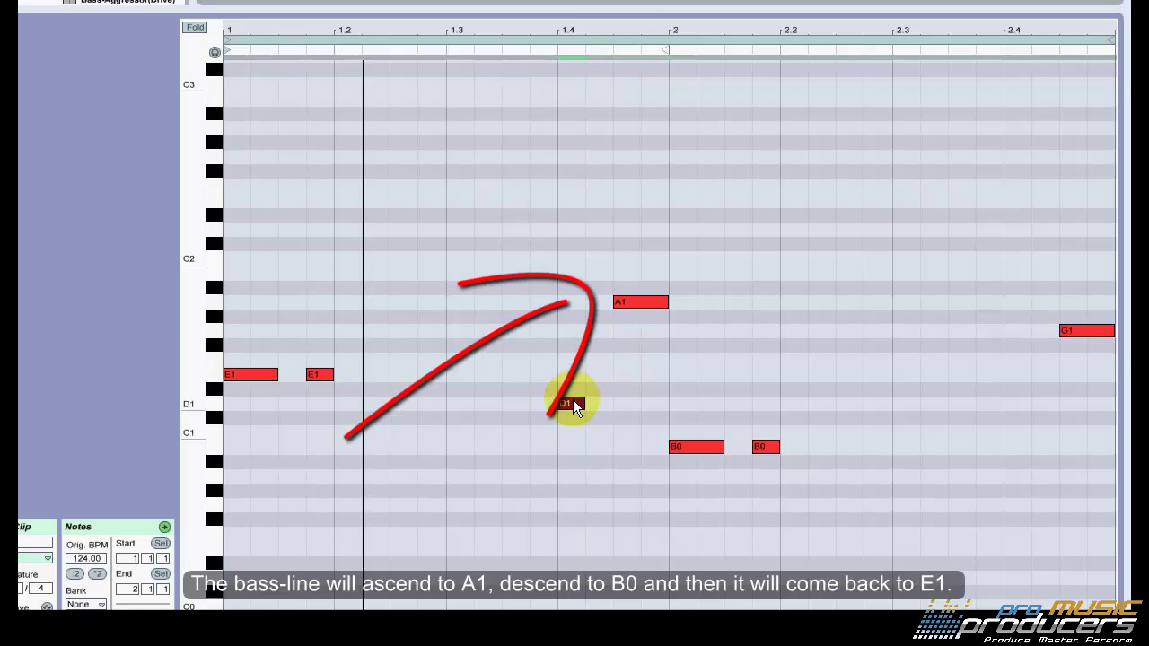
{"action": "left_click_drag", "start_coordinate": [584, 404], "coordinate": [612, 403]}
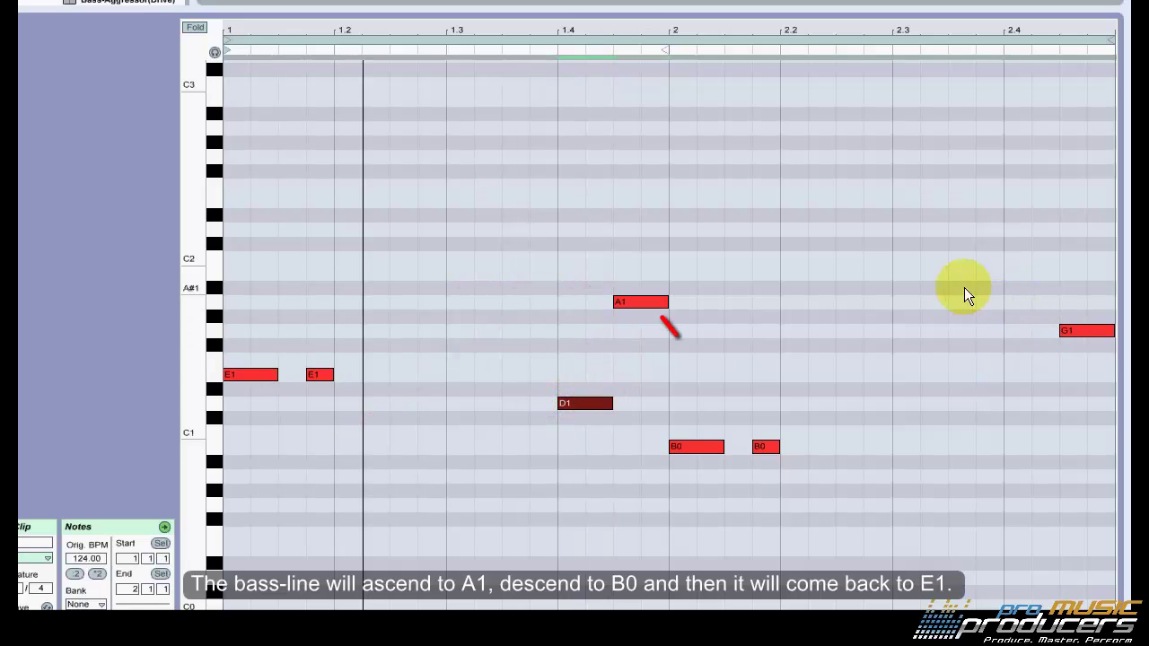
{"action": "double_click", "coordinate": [928, 304]}
{"action": "left_click_drag", "start_coordinate": [932, 305], "coordinate": [1002, 256]}
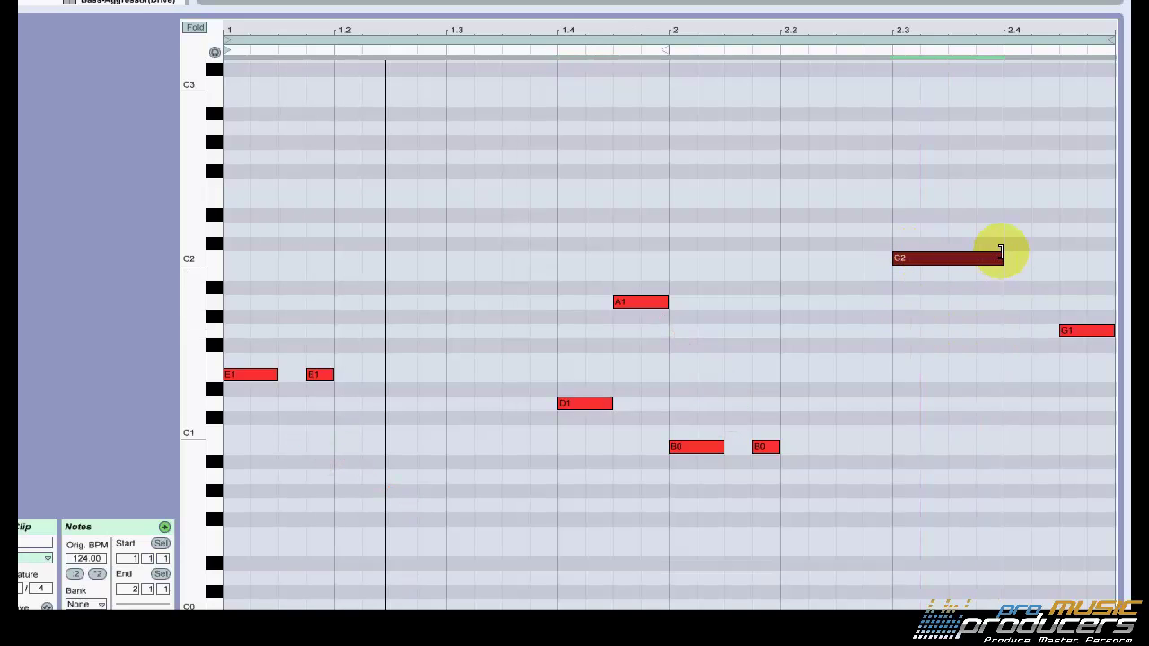
{"action": "key", "text": "space"}
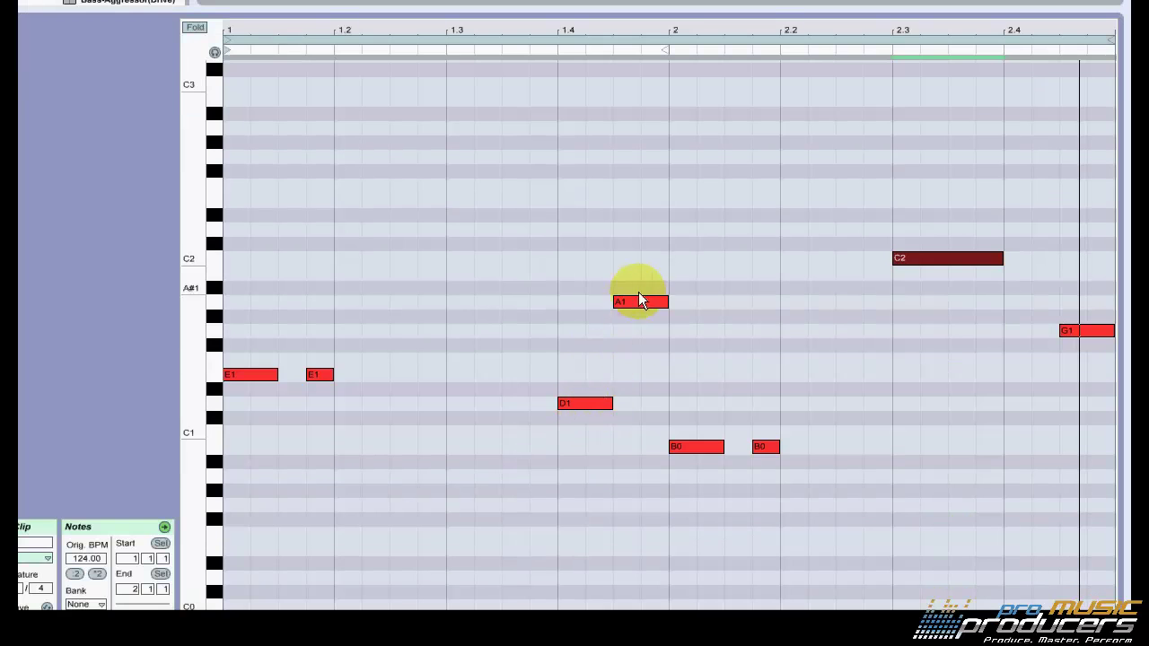
Insert a sixteenth-note E2 just before bar 1's A1, comparing playback without it, and an eighth-note B1 just before bar 2's C2.
{"action": "left_click", "coordinate": [671, 340]}
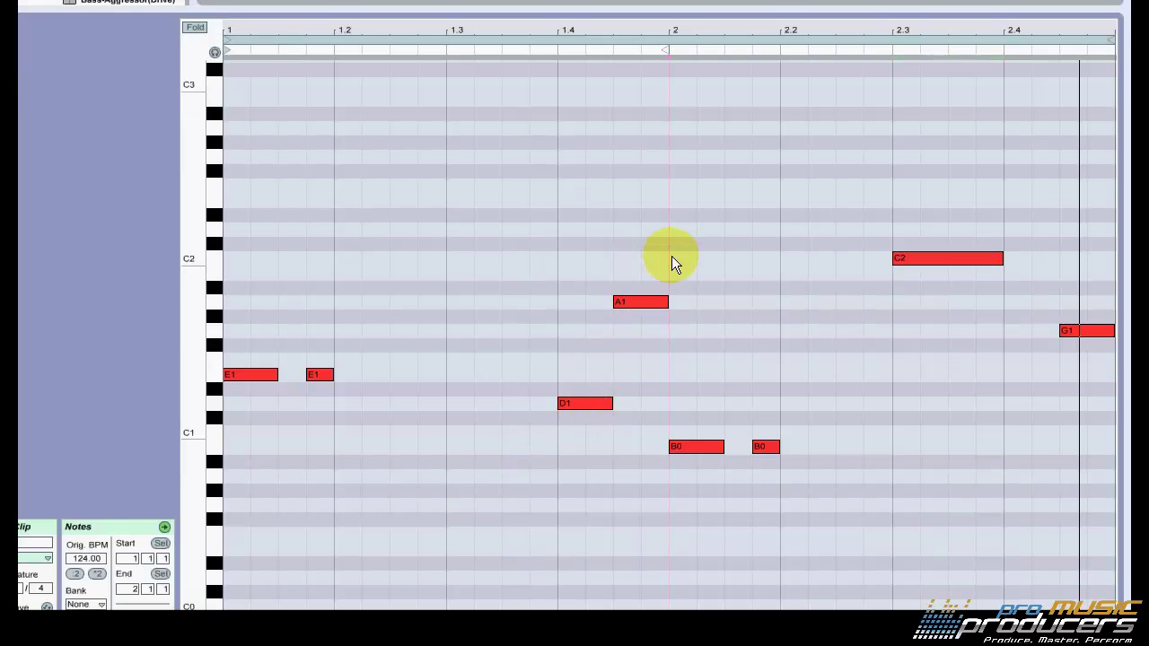
{"action": "left_click_drag", "start_coordinate": [554, 440], "coordinate": [555, 435]}
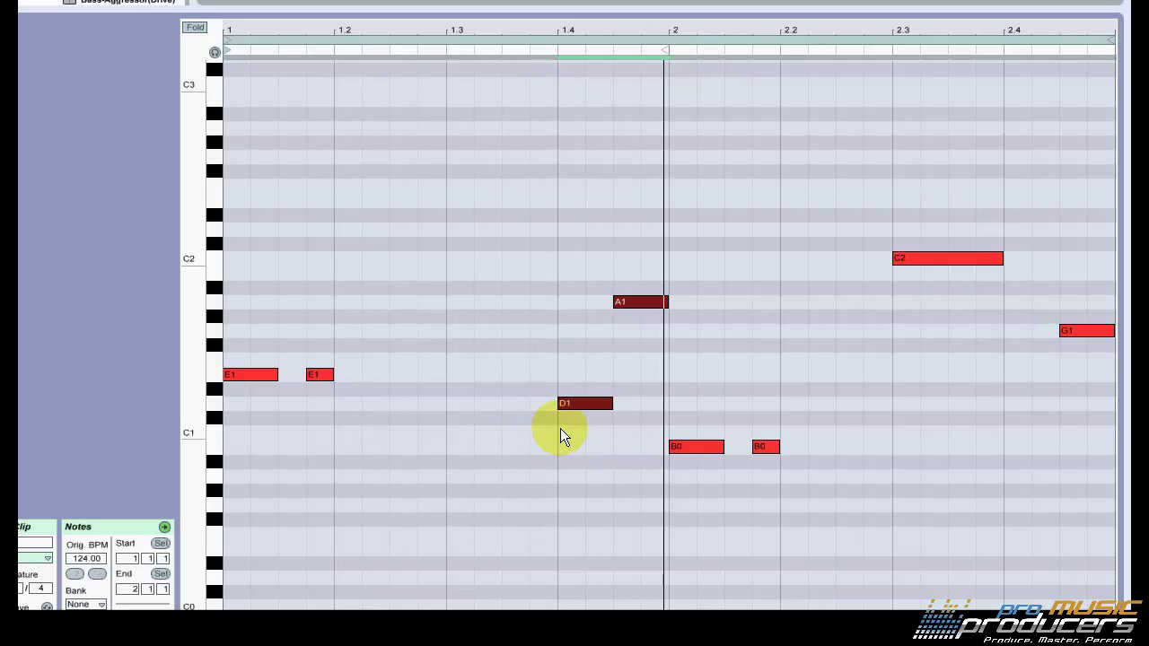
{"action": "left_click", "coordinate": [602, 327]}
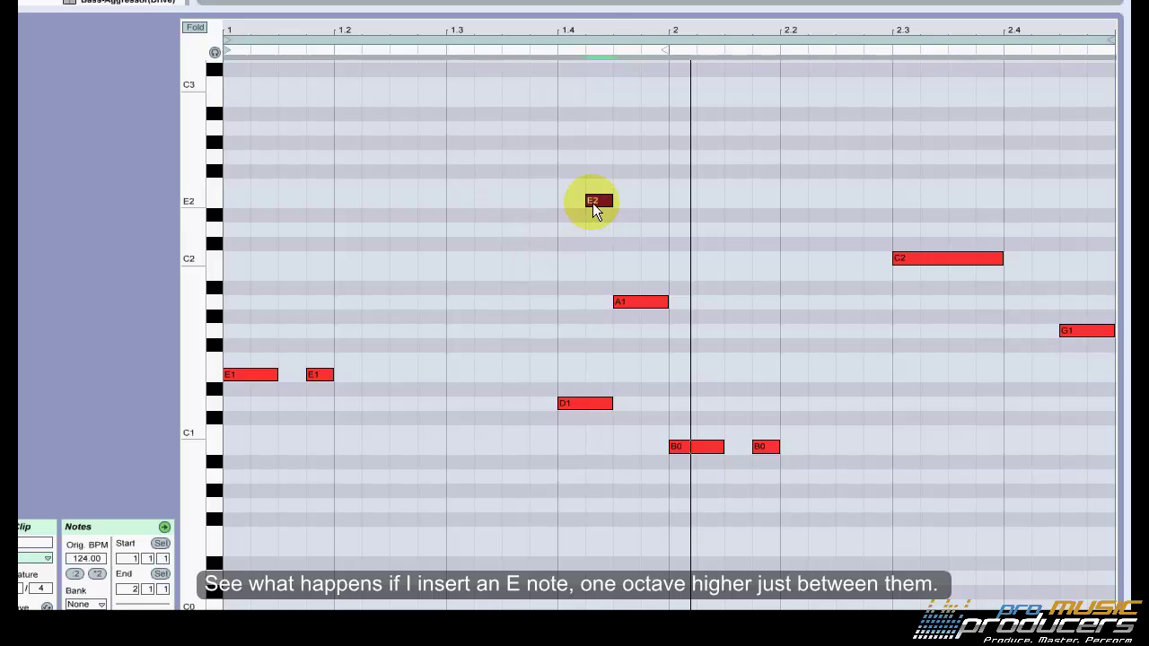
{"action": "key", "text": "space"}
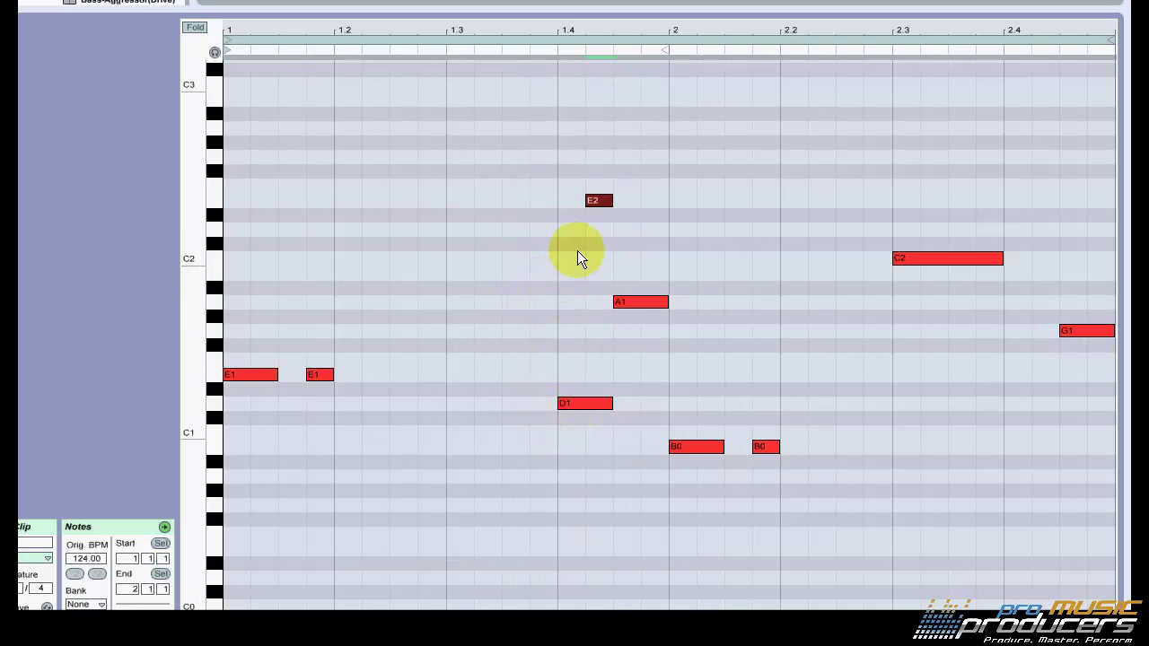
{"action": "double_click", "coordinate": [595, 203]}
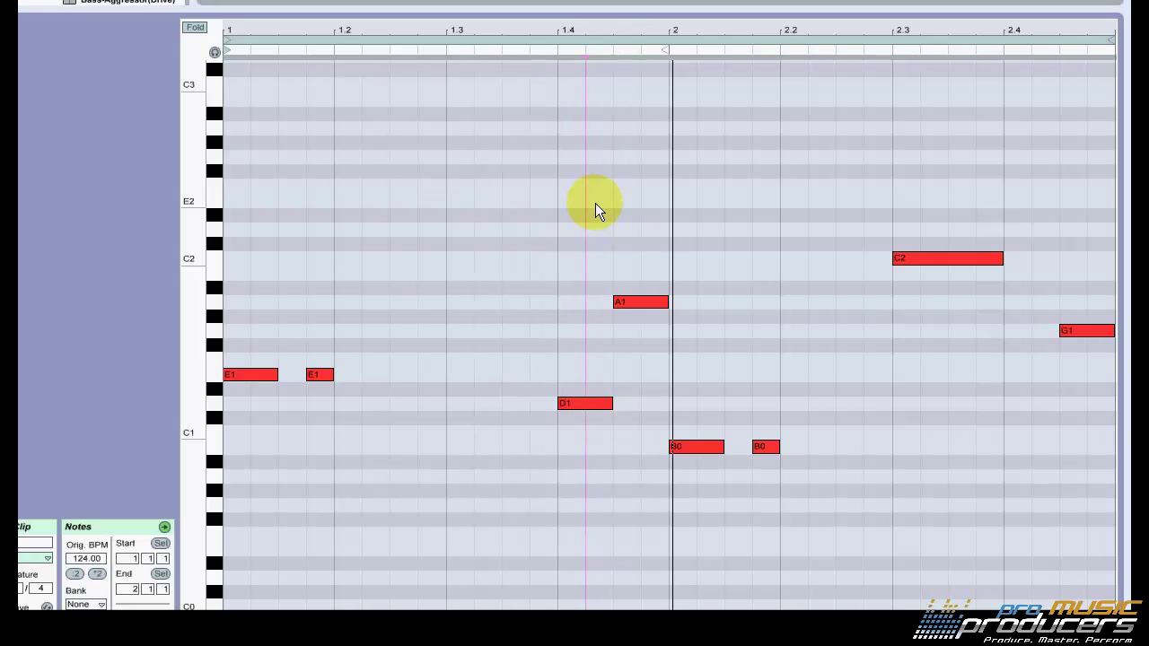
{"action": "double_click", "coordinate": [595, 203]}
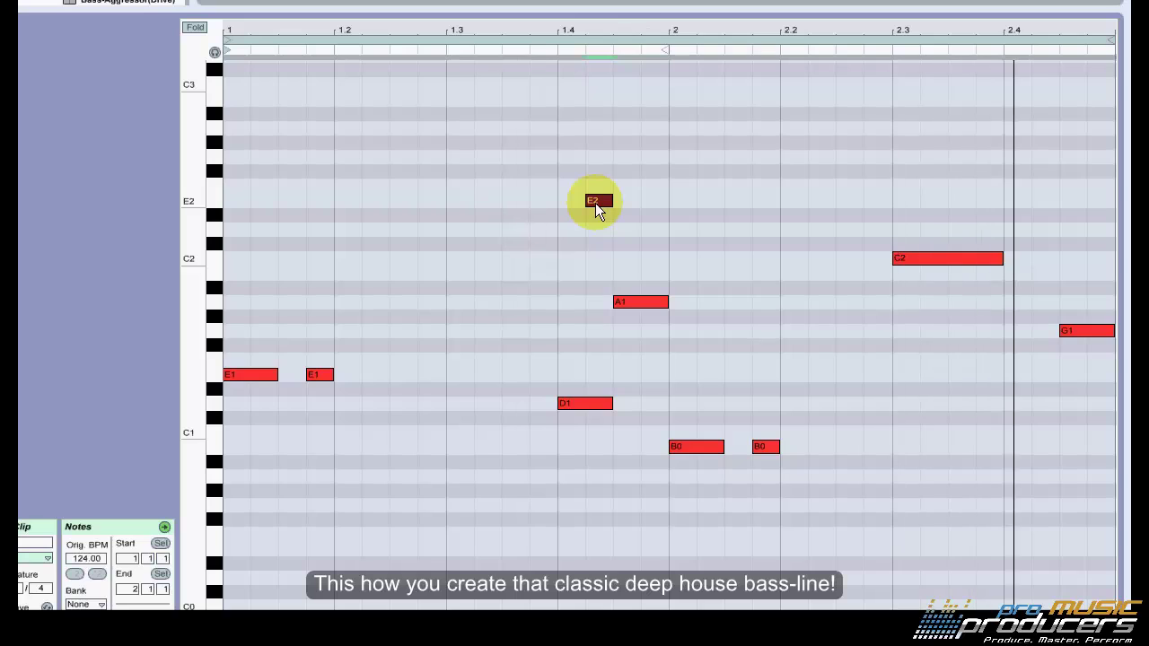
{"action": "double_click", "coordinate": [850, 302]}
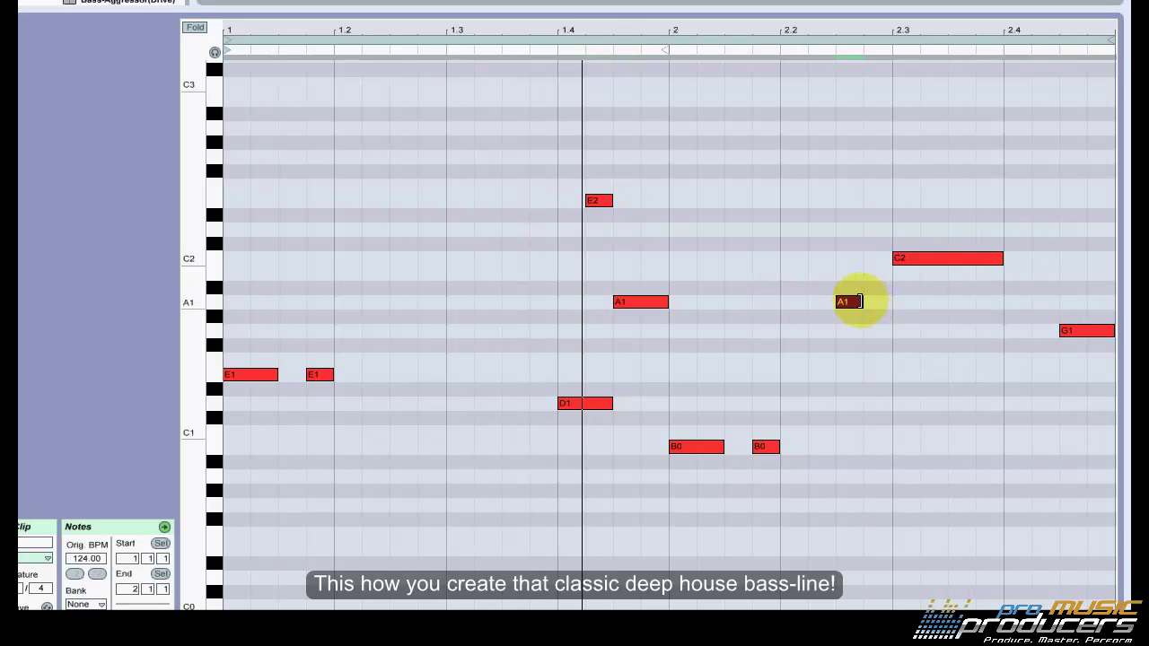
{"action": "left_click_drag", "start_coordinate": [859, 304], "coordinate": [893, 330]}
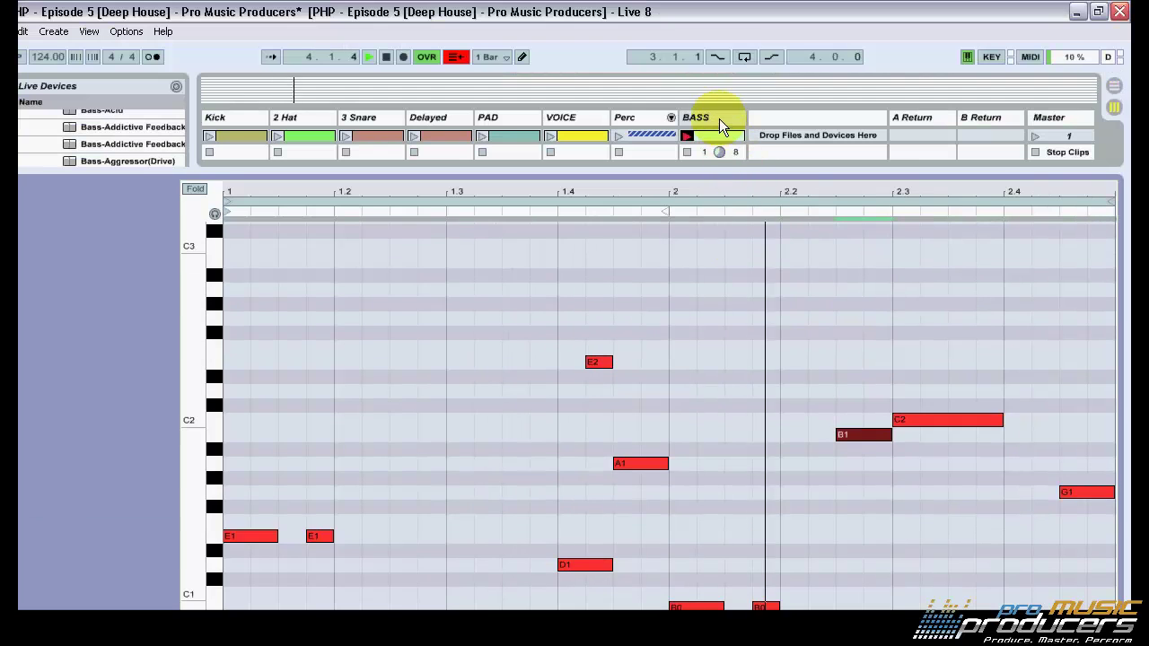
Lower the BASS track volume slightly and add a Compressor audio effect after its Bass-Deep Sweep rack.
{"action": "double_click", "coordinate": [719, 36]}
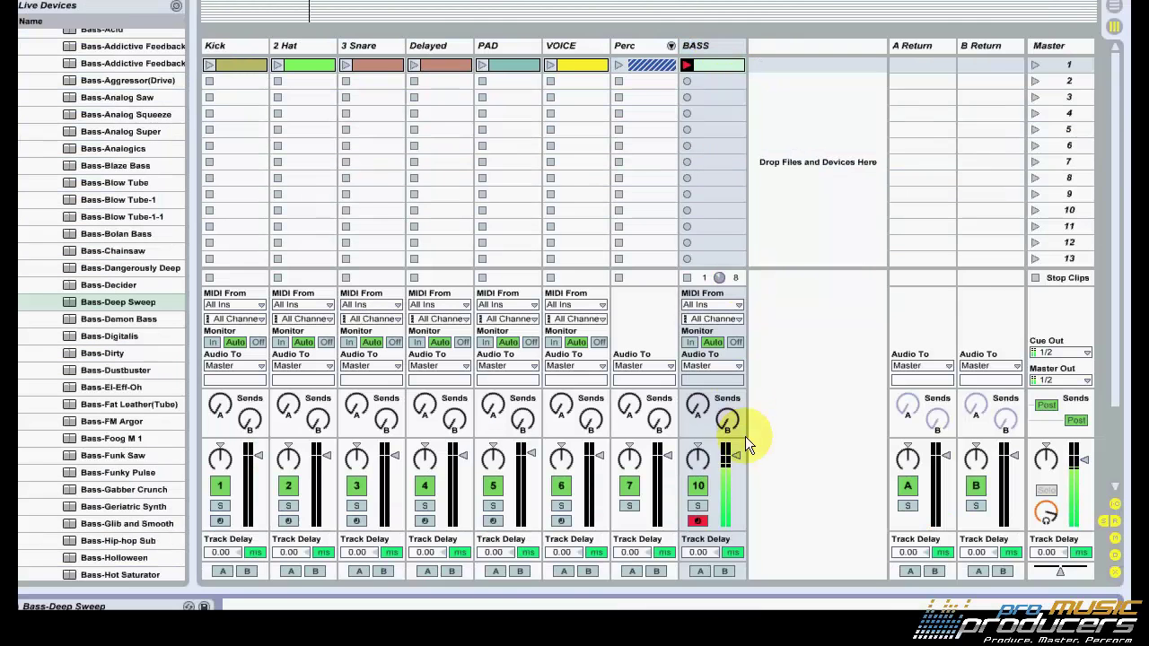
{"action": "left_click_drag", "start_coordinate": [733, 457], "coordinate": [734, 465]}
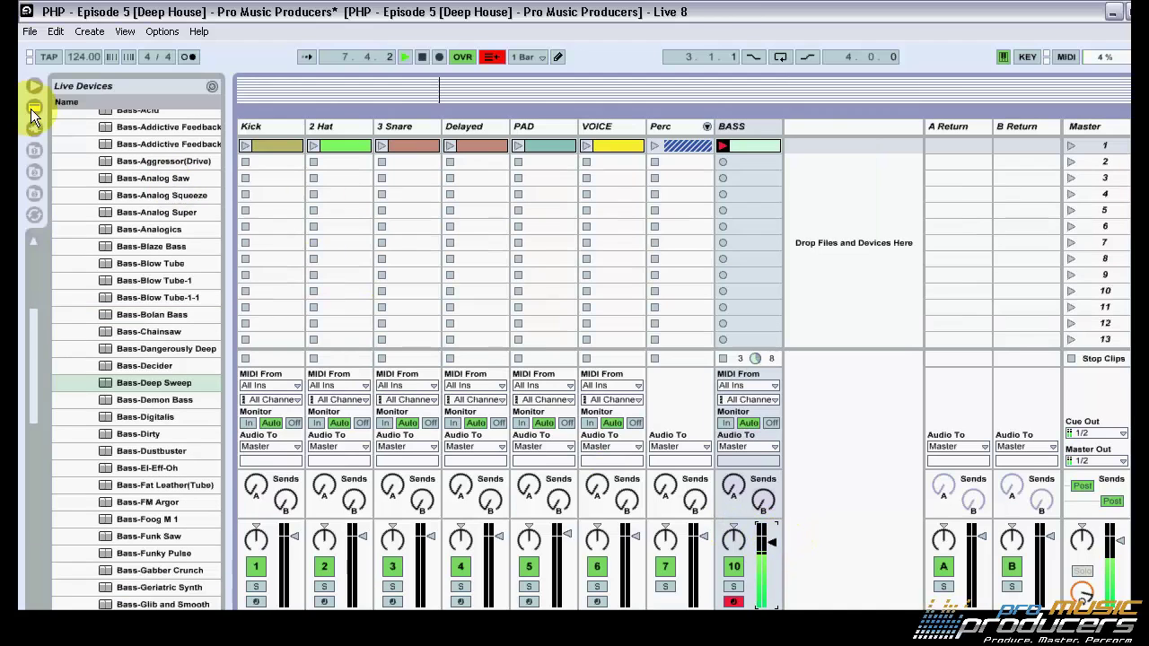
{"action": "left_click", "coordinate": [32, 109]}
{"action": "left_click", "coordinate": [59, 151]}
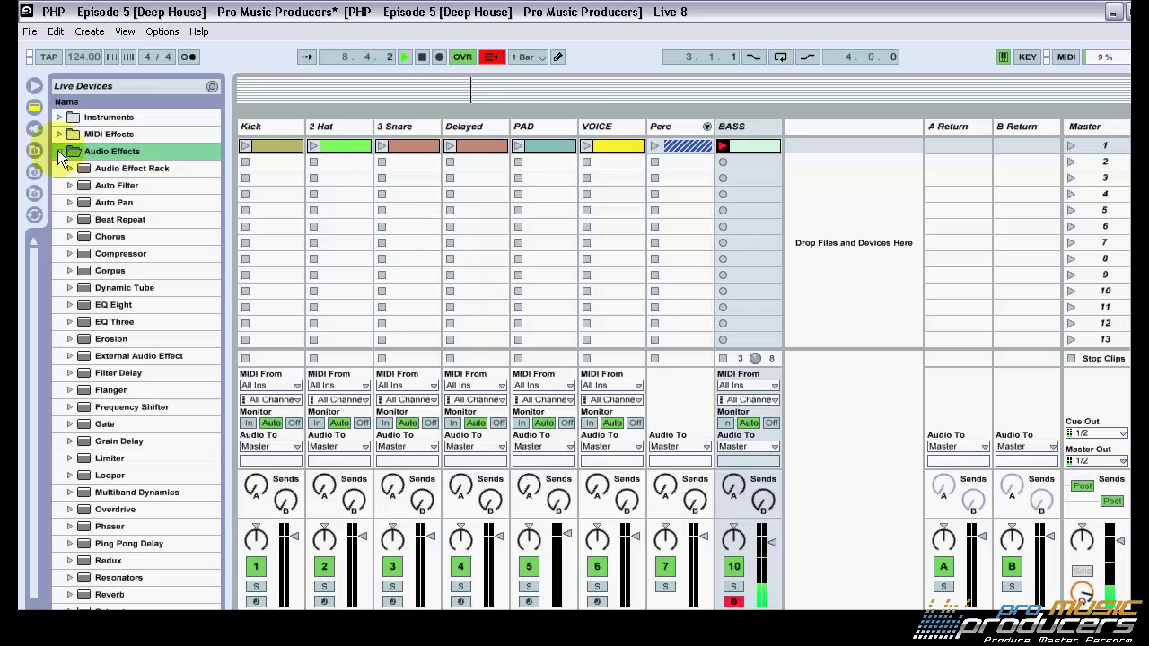
{"action": "left_click_drag", "start_coordinate": [135, 257], "coordinate": [319, 455]}
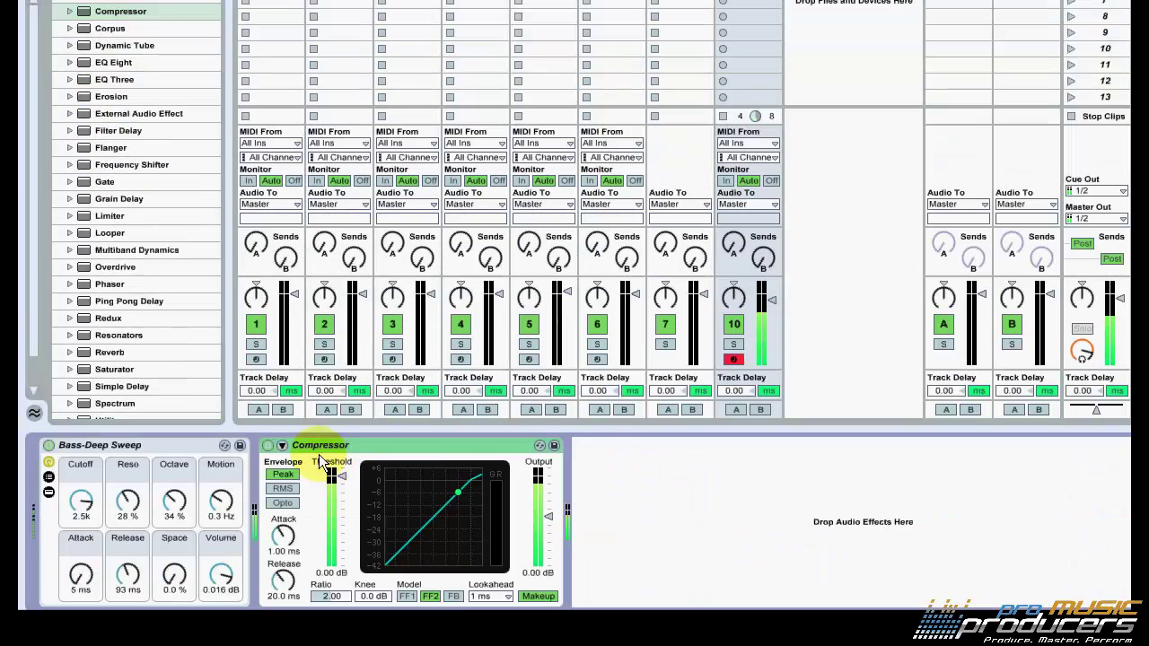
Enable Sidechain on the BASS Compressor and set its Audio From source to Kick.
{"action": "left_click", "coordinate": [282, 446]}
{"action": "left_click", "coordinate": [314, 488]}
{"action": "left_click", "coordinate": [300, 488]}
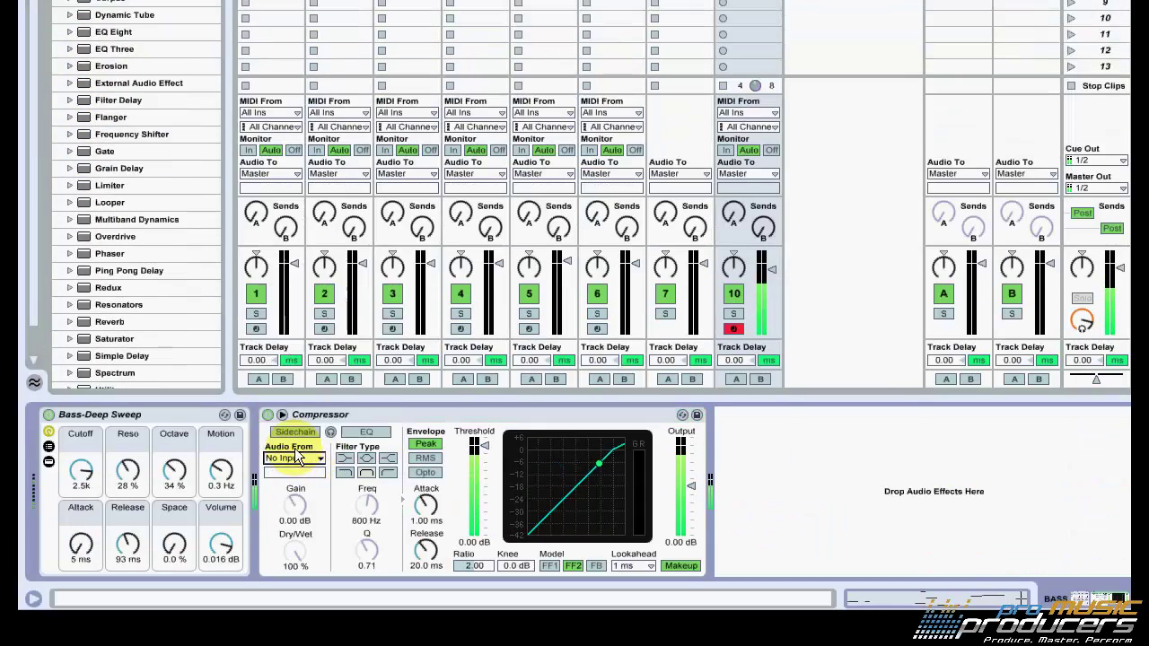
{"action": "left_click", "coordinate": [294, 458]}
{"action": "left_click", "coordinate": [303, 310]}
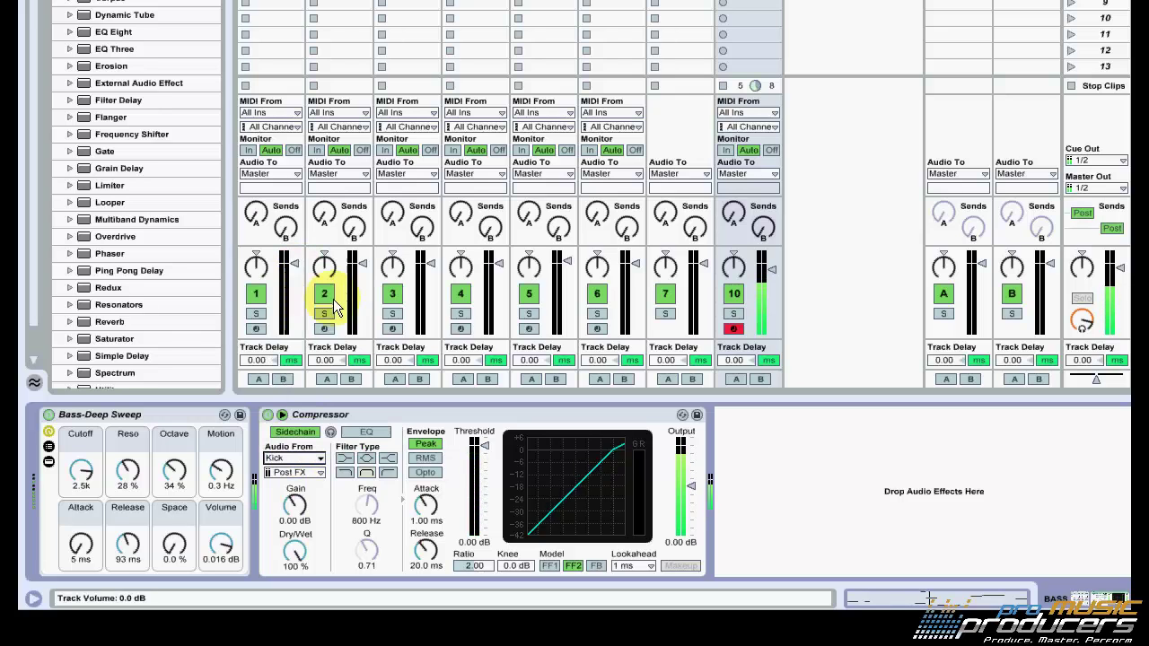
Set the BASS Compressor's attack to 0.32 ms and its threshold to -29.1 dB.
{"action": "left_click_drag", "start_coordinate": [482, 478], "coordinate": [425, 517]}
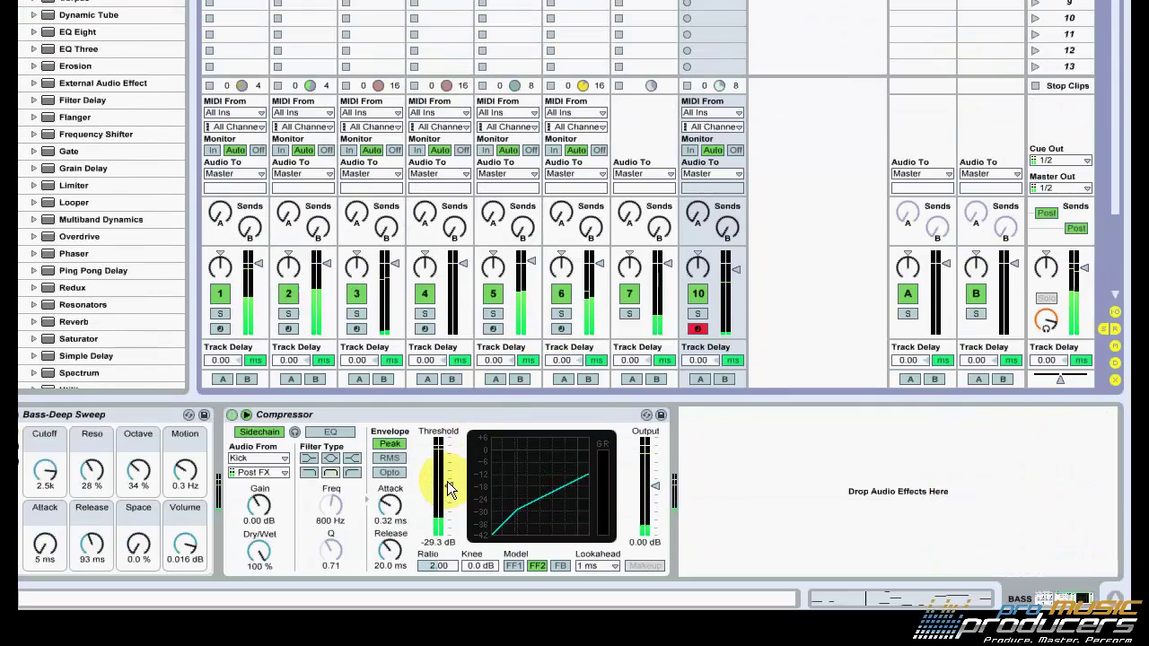
{"action": "left_click_drag", "start_coordinate": [448, 486], "coordinate": [448, 482]}
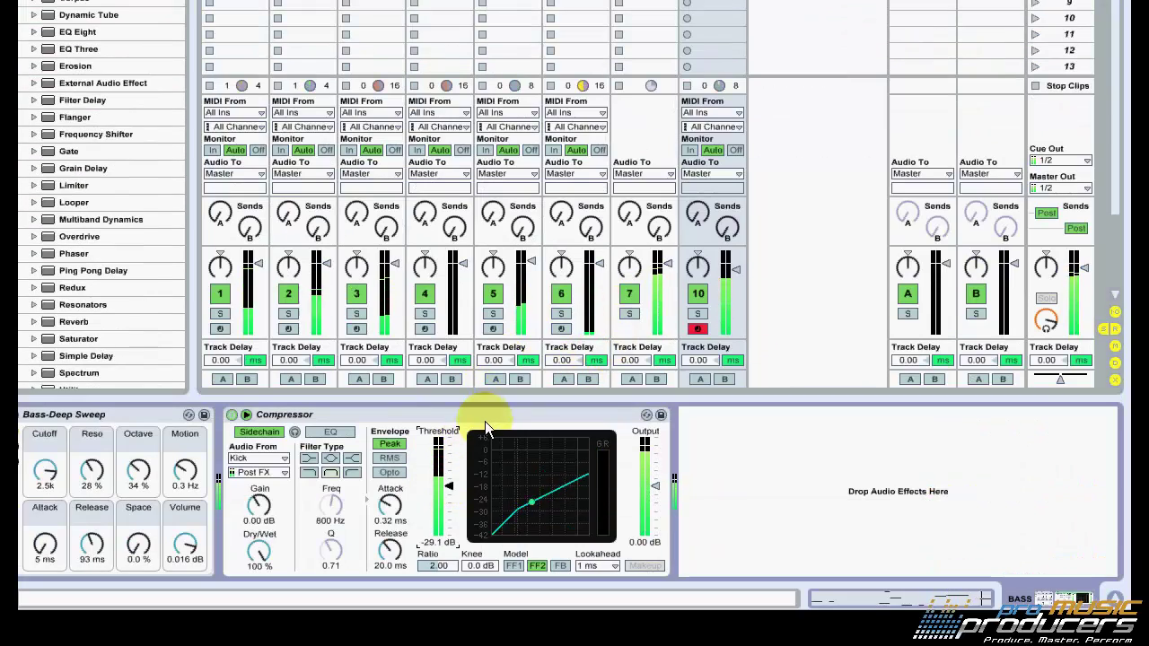
{"action": "left_click", "coordinate": [734, 269]}
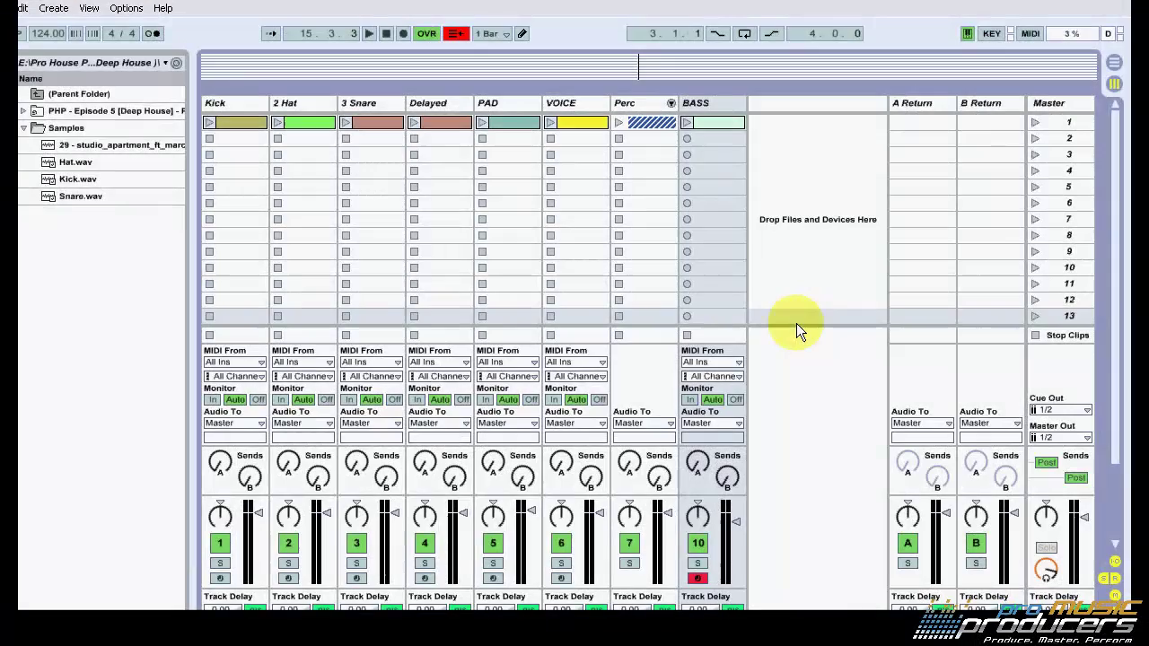
Insert a new audio track after BASS and place the studio_apartment acapella sample in its first clip slot.
{"action": "key", "text": "ctrl+t"}
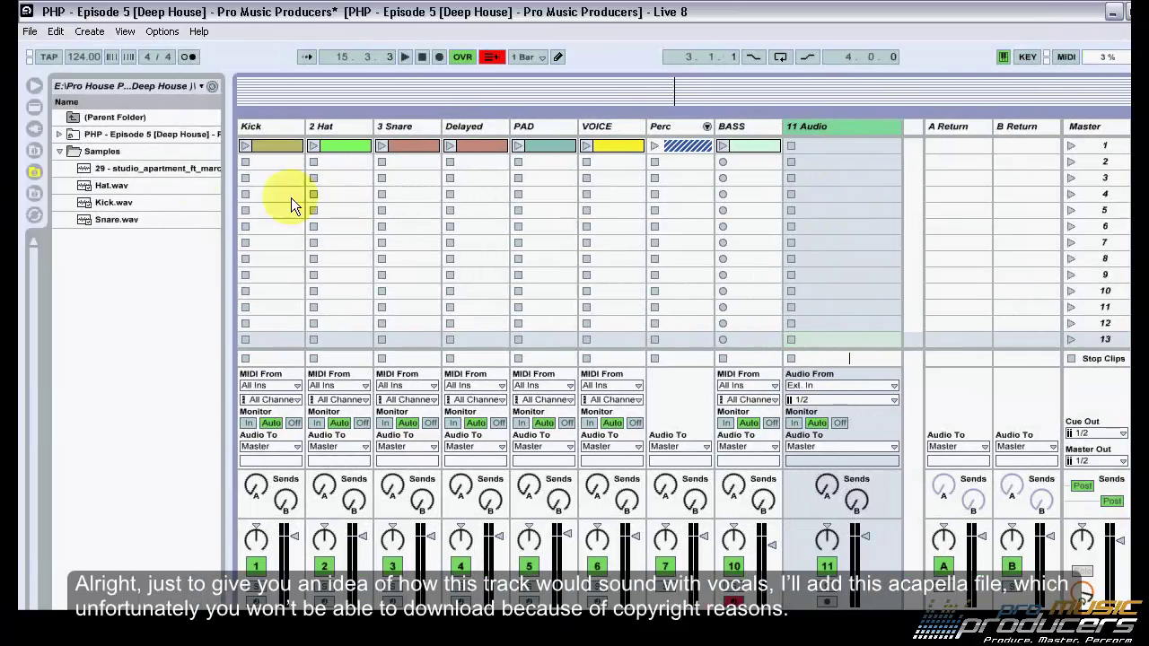
{"action": "left_click", "coordinate": [132, 166]}
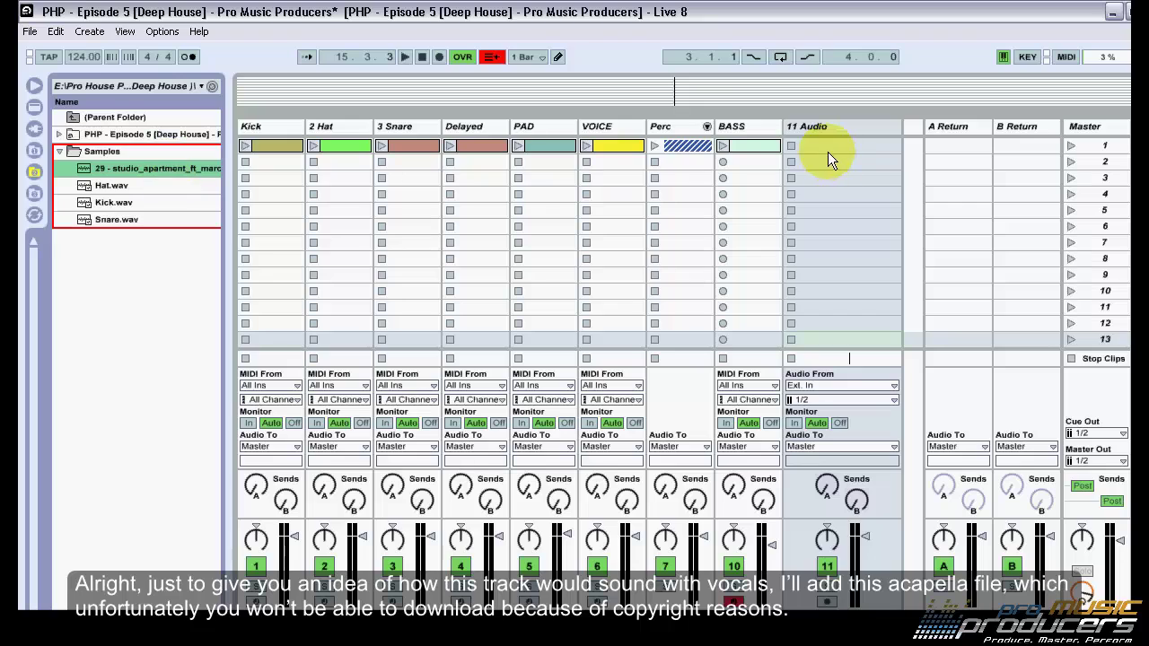
{"action": "left_click_drag", "start_coordinate": [828, 152], "coordinate": [807, 153]}
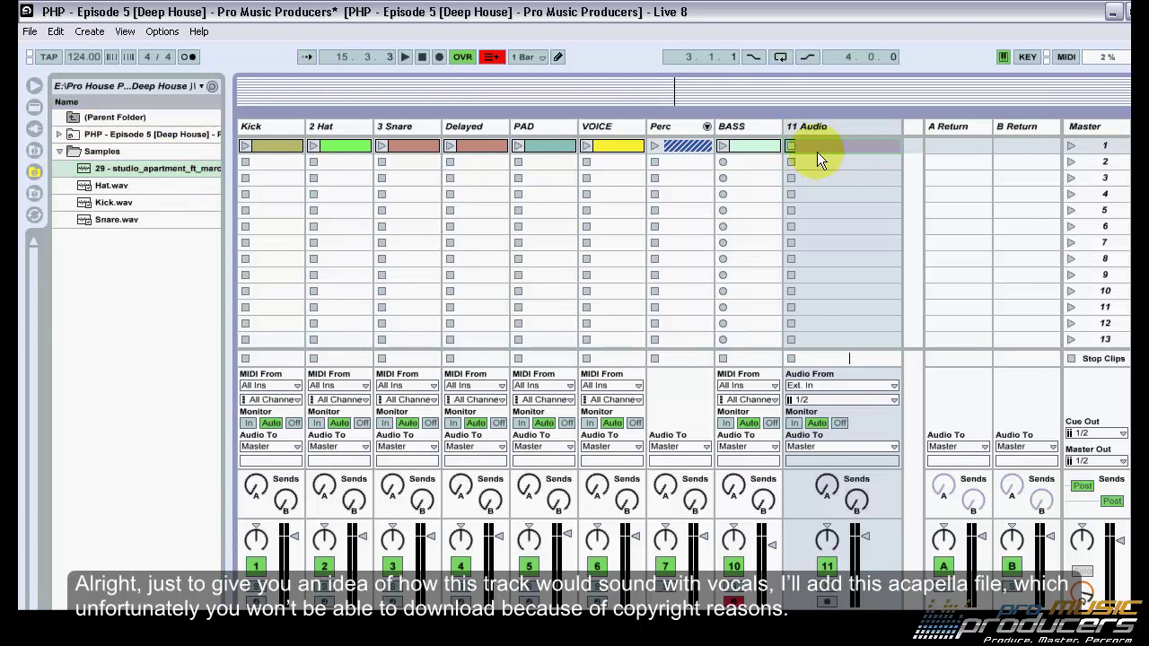
Rename the new audio track as Vocals.
{"action": "right_click", "coordinate": [817, 127]}
{"action": "left_click", "coordinate": [856, 197]}
{"action": "right_click", "coordinate": [797, 119]}
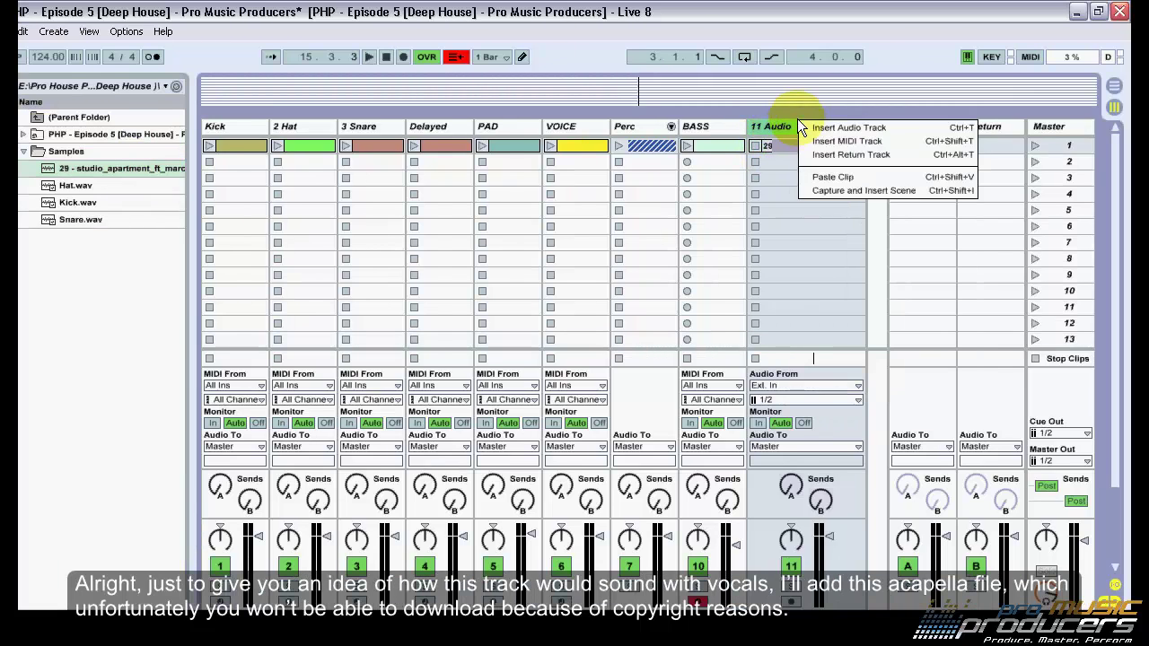
{"action": "right_click", "coordinate": [775, 124]}
{"action": "left_click", "coordinate": [827, 197]}
{"action": "type", "text": "Vocals"}
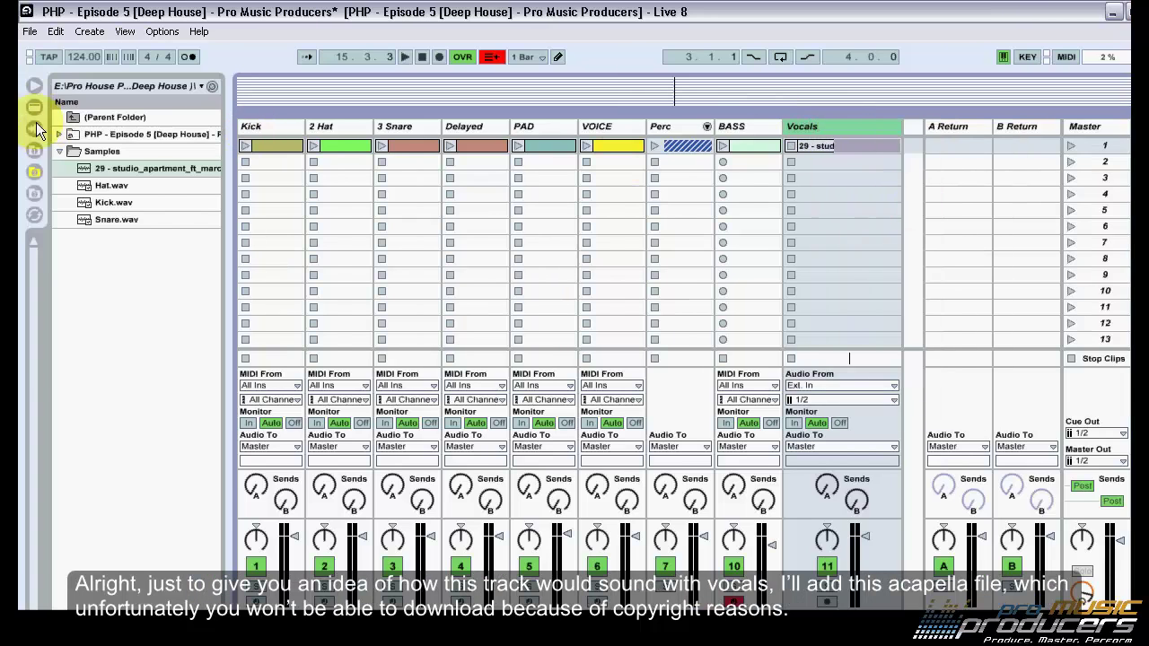
Hide the browser and unfold the Perc group to show its two percussion tracks.
{"action": "left_click", "coordinate": [32, 90]}
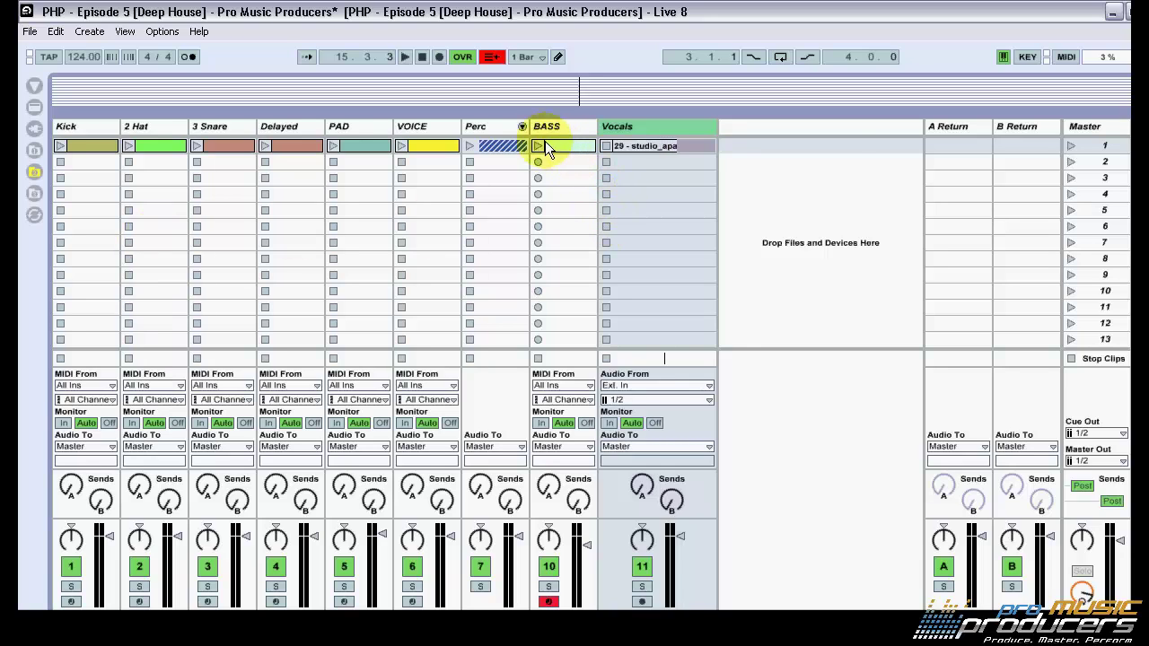
{"action": "left_click", "coordinate": [523, 126]}
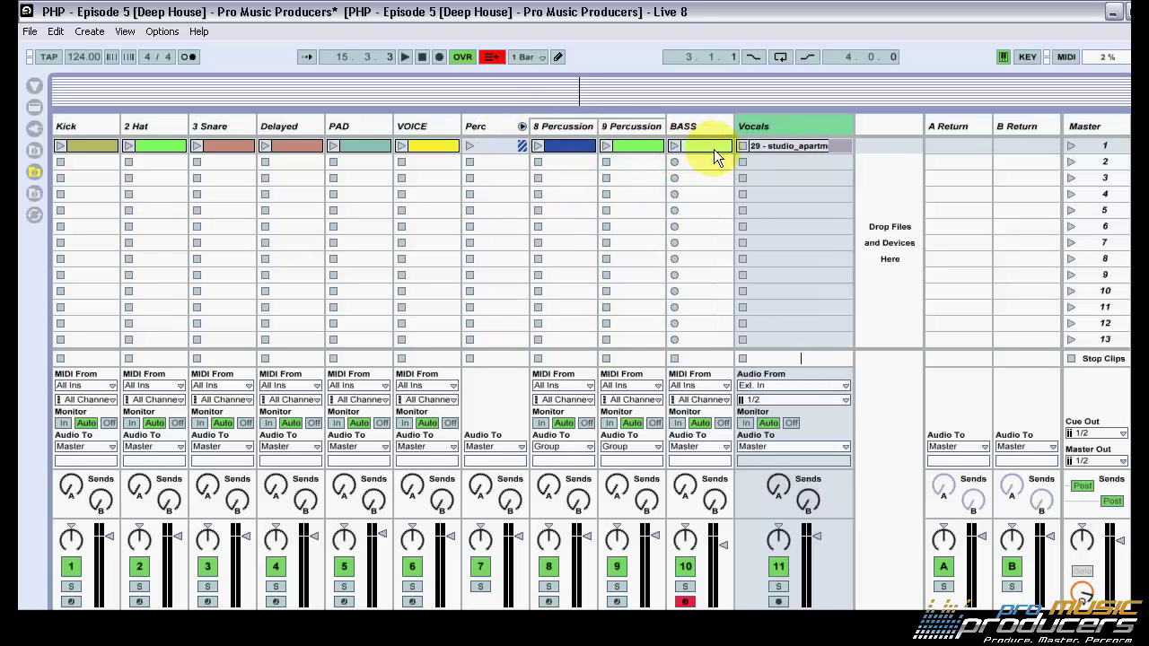
Recolour the acapella clip on the Vocals track yellow and launch it.
{"action": "left_click", "coordinate": [765, 145]}
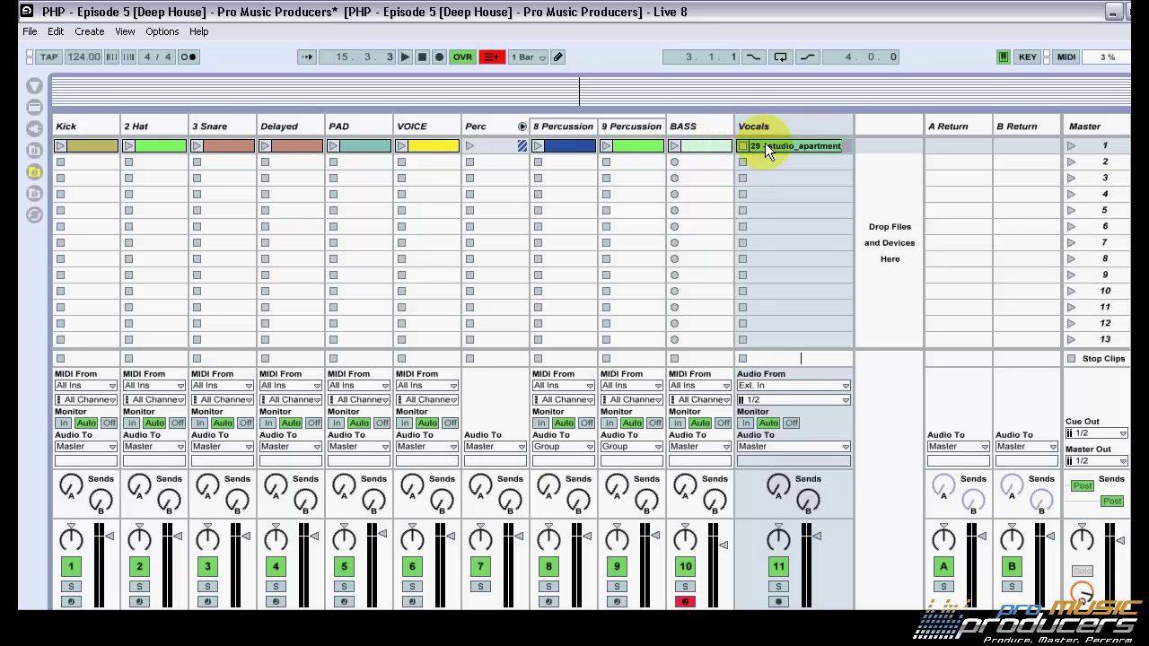
{"action": "left_click", "coordinate": [744, 147]}
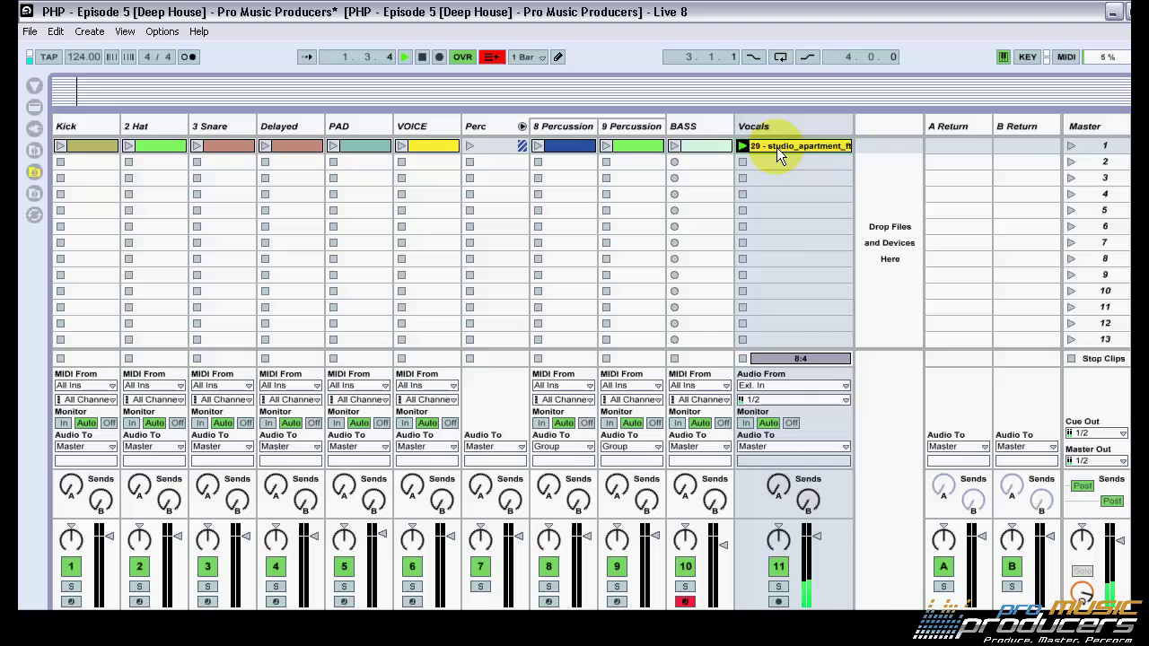
{"action": "double_click", "coordinate": [777, 148]}
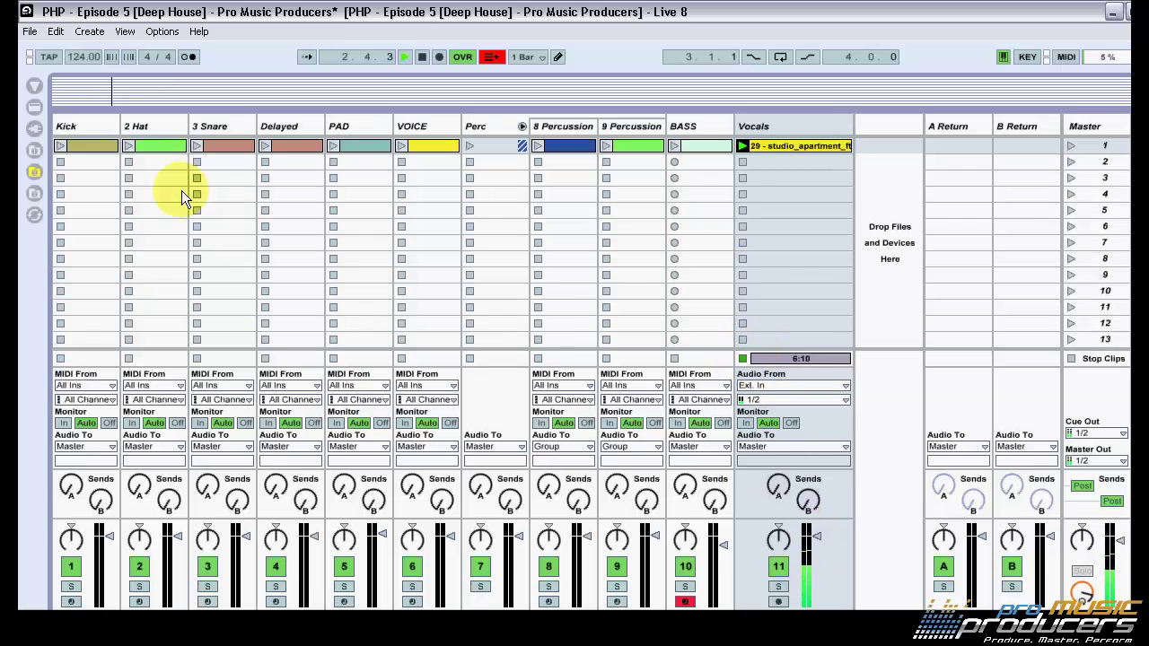
Duplicate the first-slot clips of the 3 Snare, Delayed, PAD and Vocals tracks into their second slots.
{"action": "left_click", "coordinate": [231, 145]}
{"action": "key", "text": "ctrl+d"}
{"action": "left_click", "coordinate": [291, 144]}
{"action": "key", "text": "ctrl+d"}
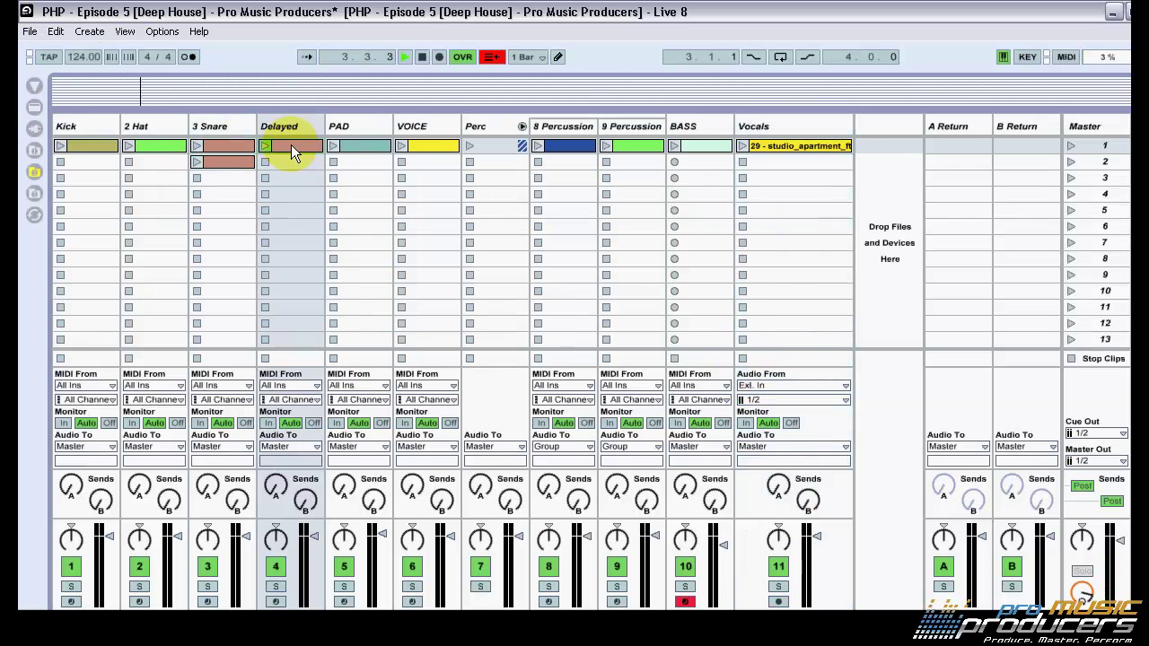
{"action": "left_click", "coordinate": [368, 144]}
{"action": "key", "text": "ctrl+d"}
{"action": "left_click", "coordinate": [818, 148]}
{"action": "key", "text": "ctrl+d"}
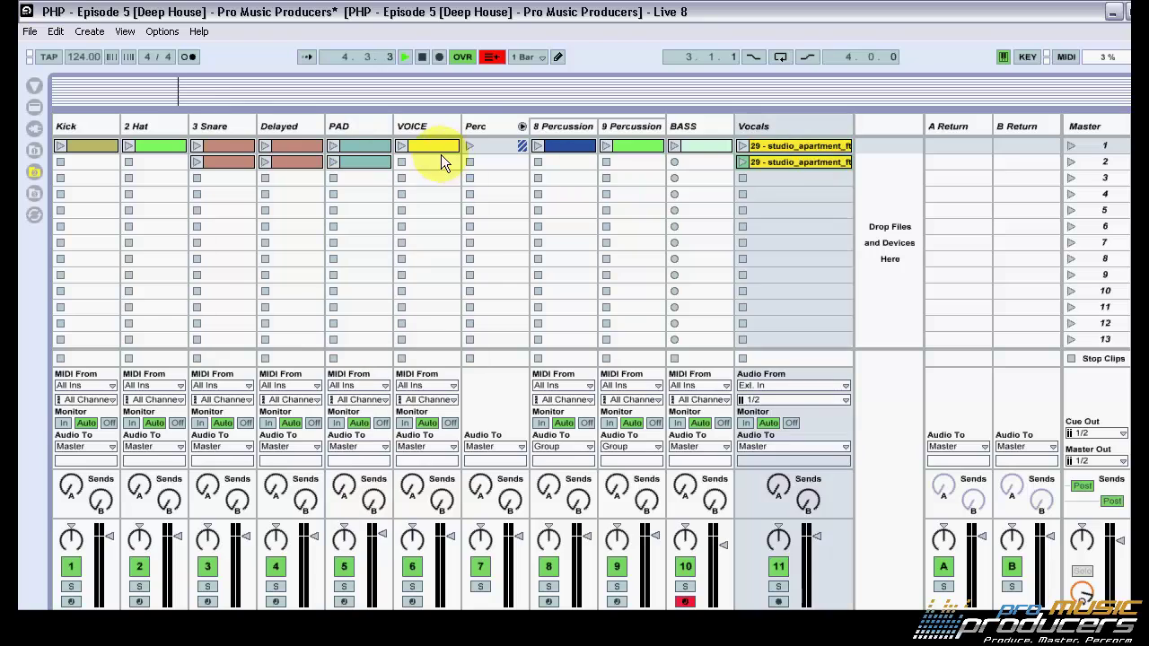
Duplicate the first-slot VOICE clip into its second slot and launch scene 2.
{"action": "left_click", "coordinate": [438, 150]}
{"action": "key", "text": "ctrl+d"}
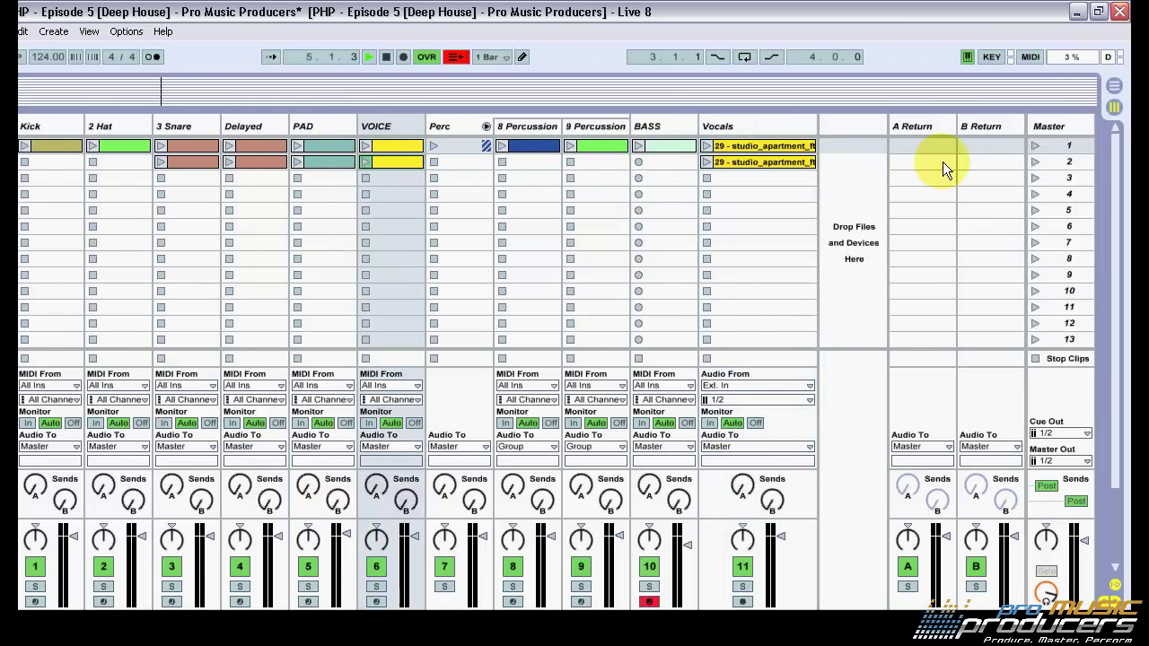
{"action": "left_click", "coordinate": [1034, 163]}
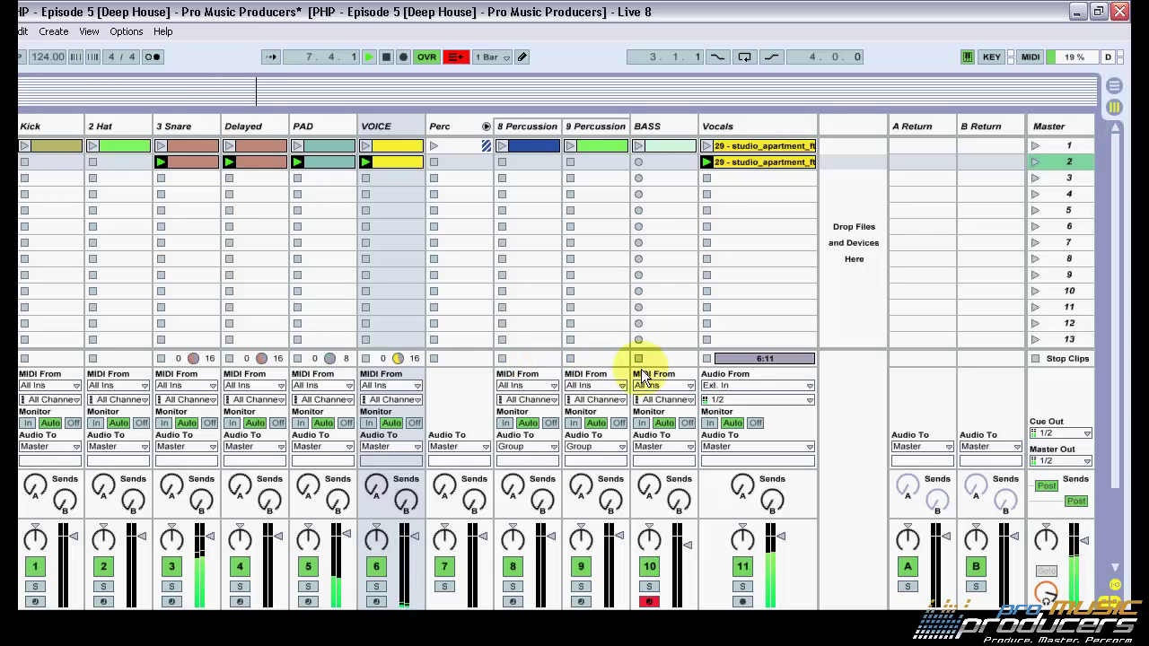
Move the first-slot acapella clip on the Vocals track to scene 6 and launch scene 1.
{"action": "left_click", "coordinate": [659, 147]}
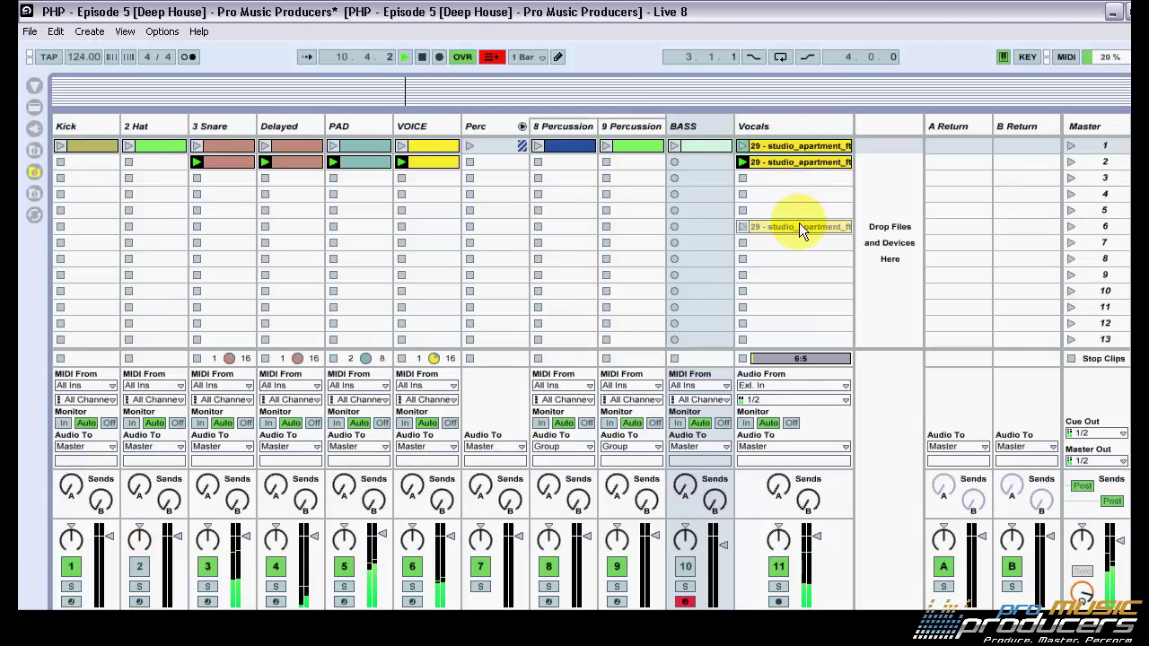
{"action": "left_click_drag", "start_coordinate": [800, 227], "coordinate": [799, 228]}
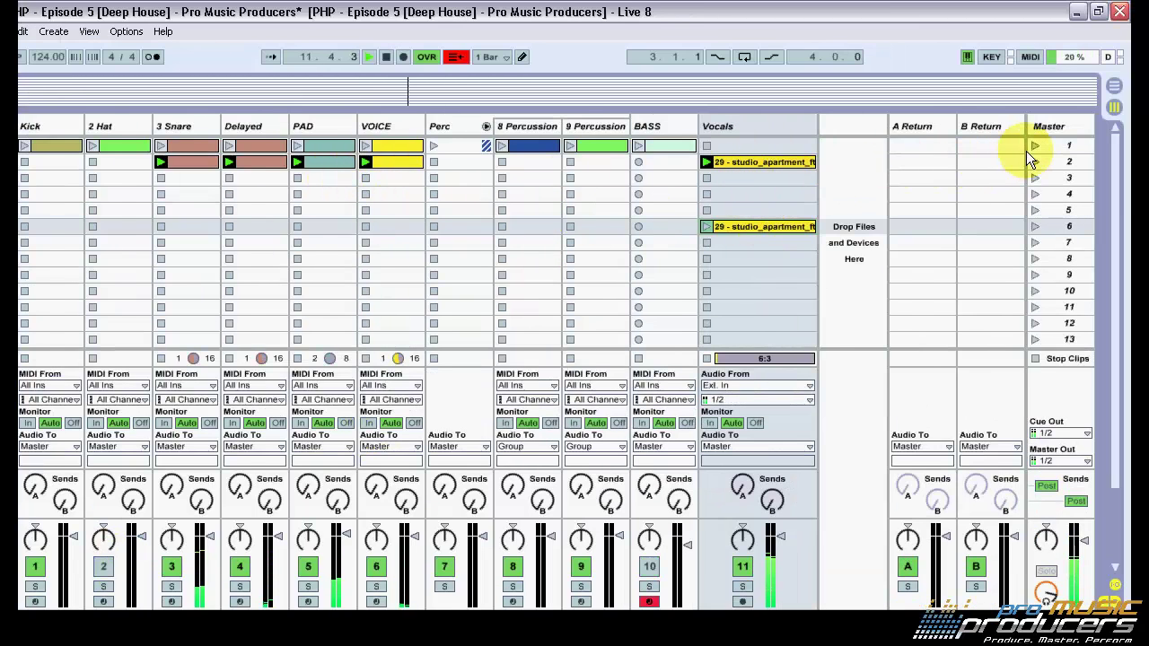
{"action": "left_click", "coordinate": [1036, 147]}
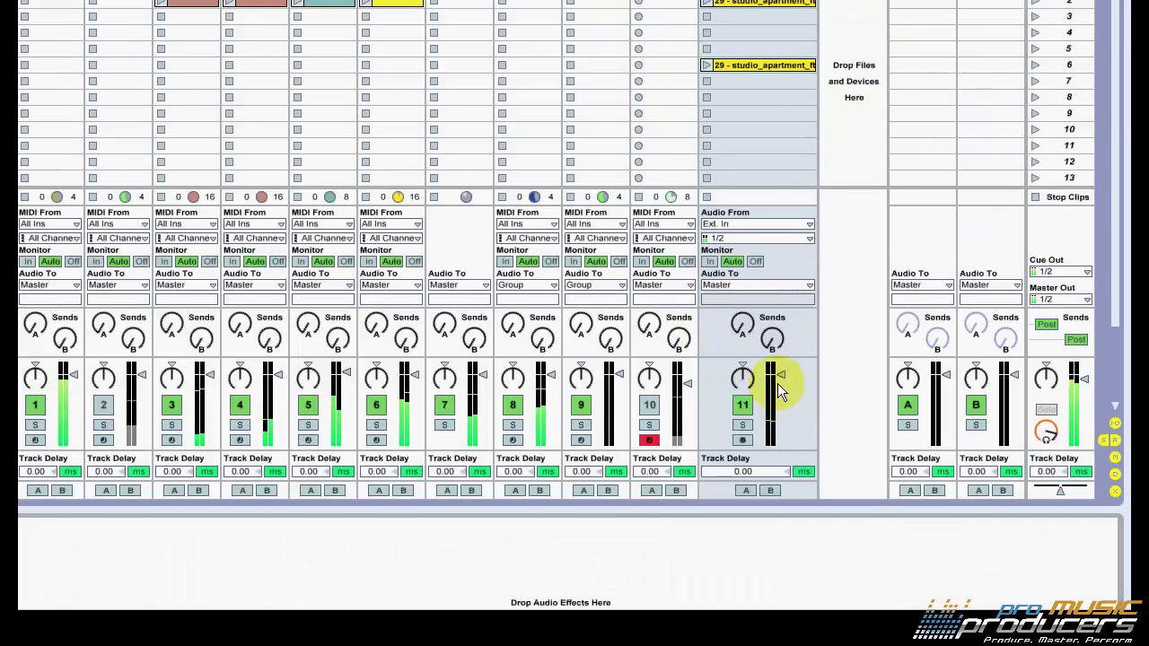
Audition the scene 2 Vocals clip over the scene 1 clips and stop the BASS, Kick and 2 Hat clips.
{"action": "left_click_drag", "start_coordinate": [782, 378], "coordinate": [783, 381]}
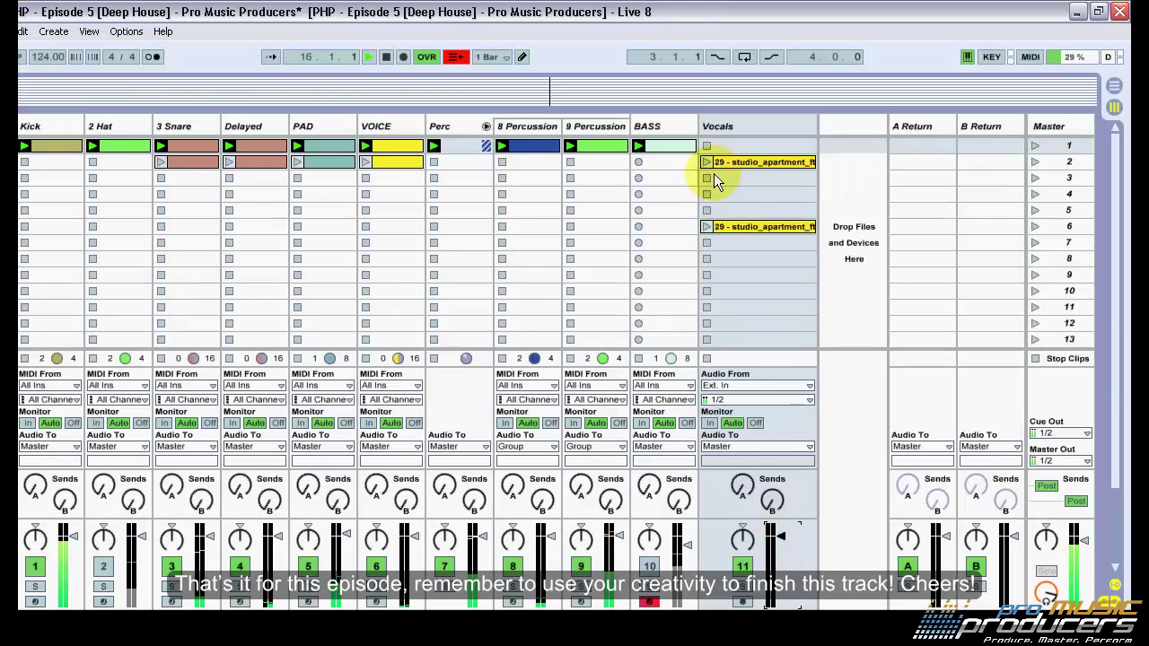
{"action": "left_click_drag", "start_coordinate": [749, 164], "coordinate": [724, 158]}
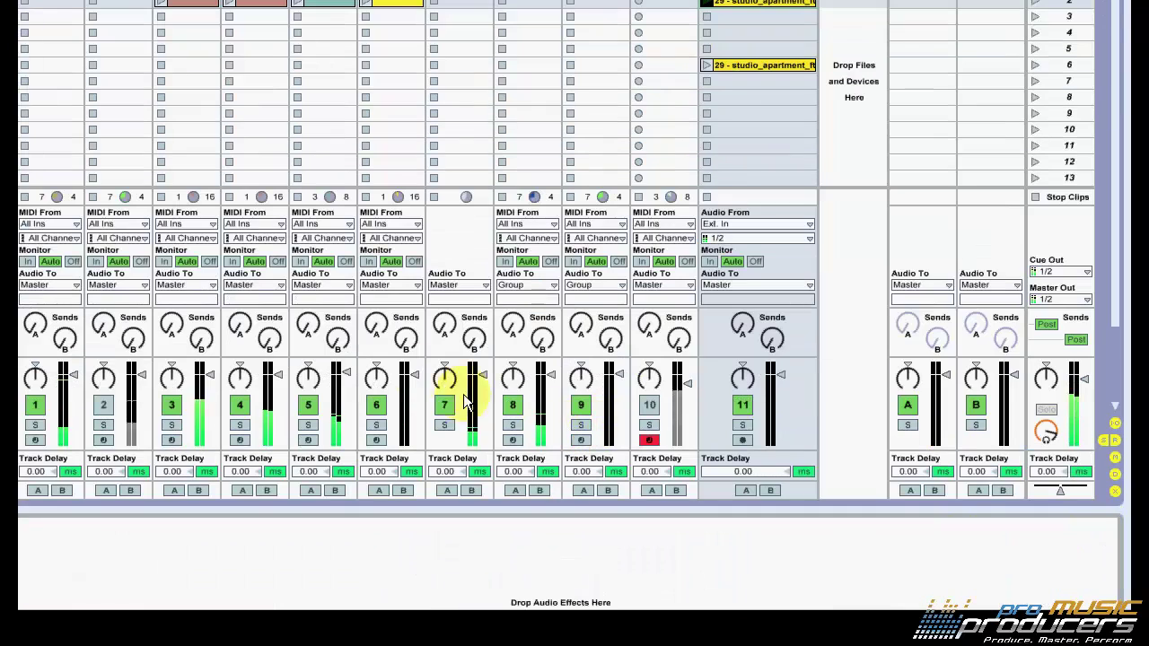
{"action": "left_click", "coordinate": [688, 385]}
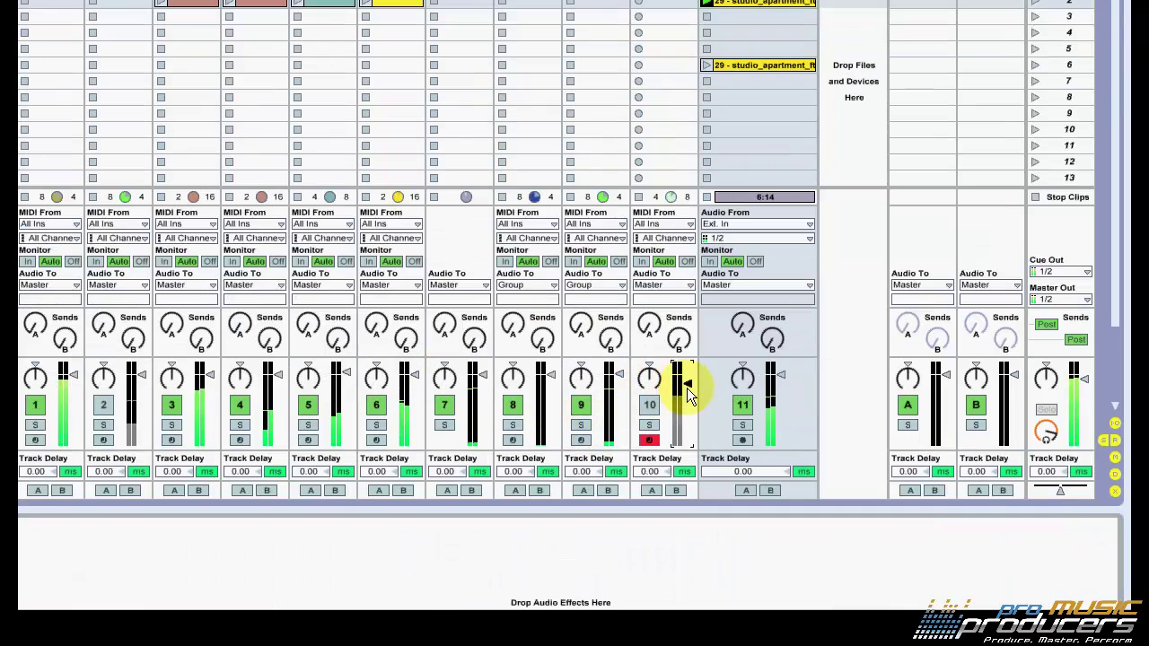
{"action": "left_click", "coordinate": [639, 197]}
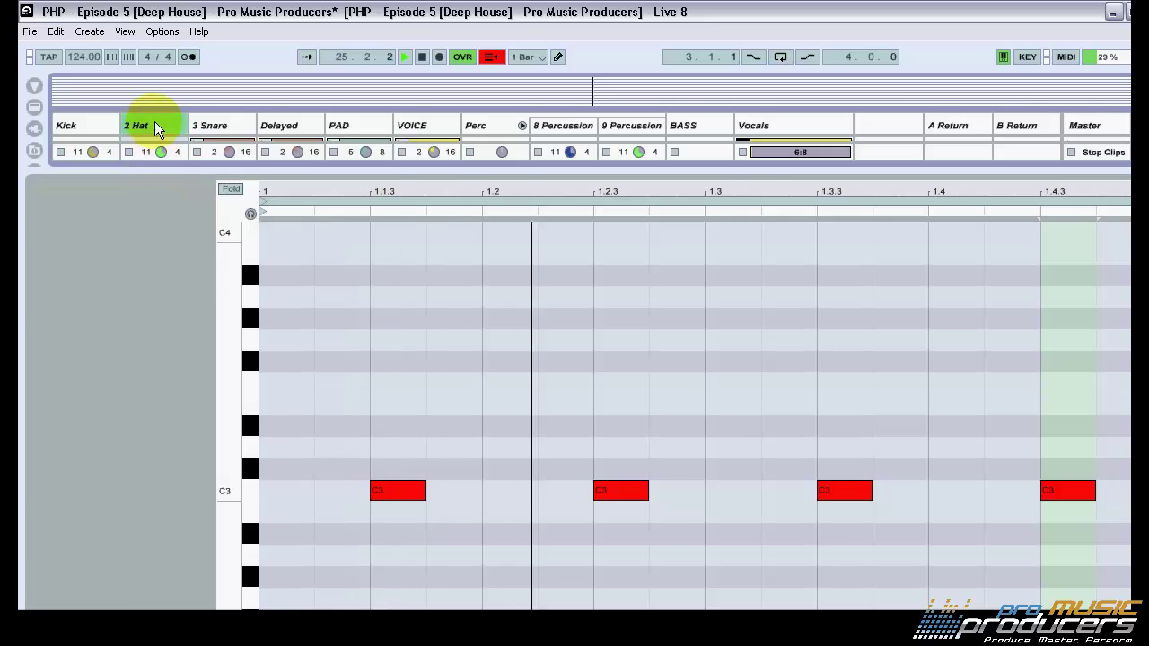
{"action": "double_click", "coordinate": [155, 123]}
{"action": "left_click", "coordinate": [132, 361]}
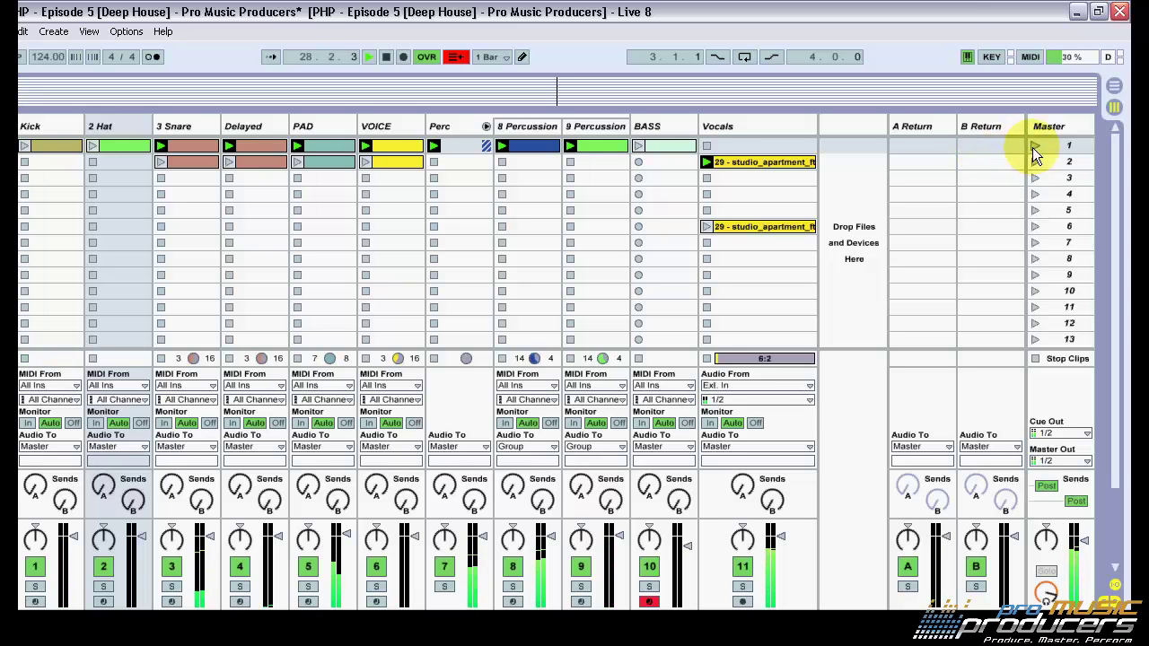
Relaunch scene 1 and deactivate the Vocals track.
{"action": "left_click", "coordinate": [1035, 146]}
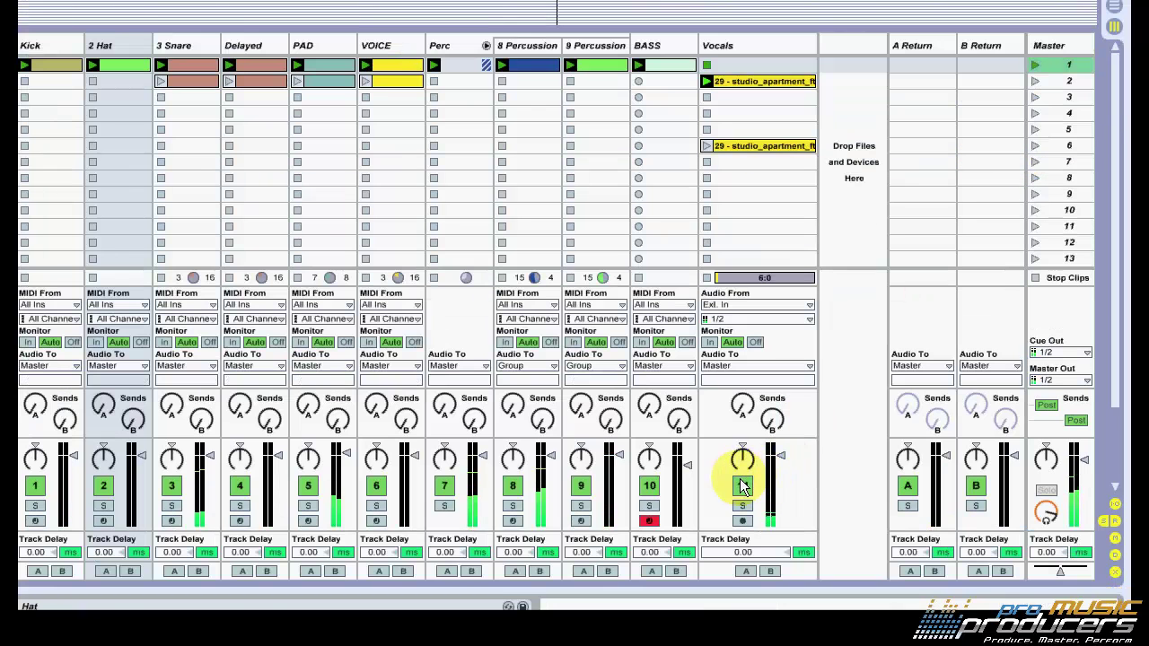
{"action": "left_click", "coordinate": [743, 486]}
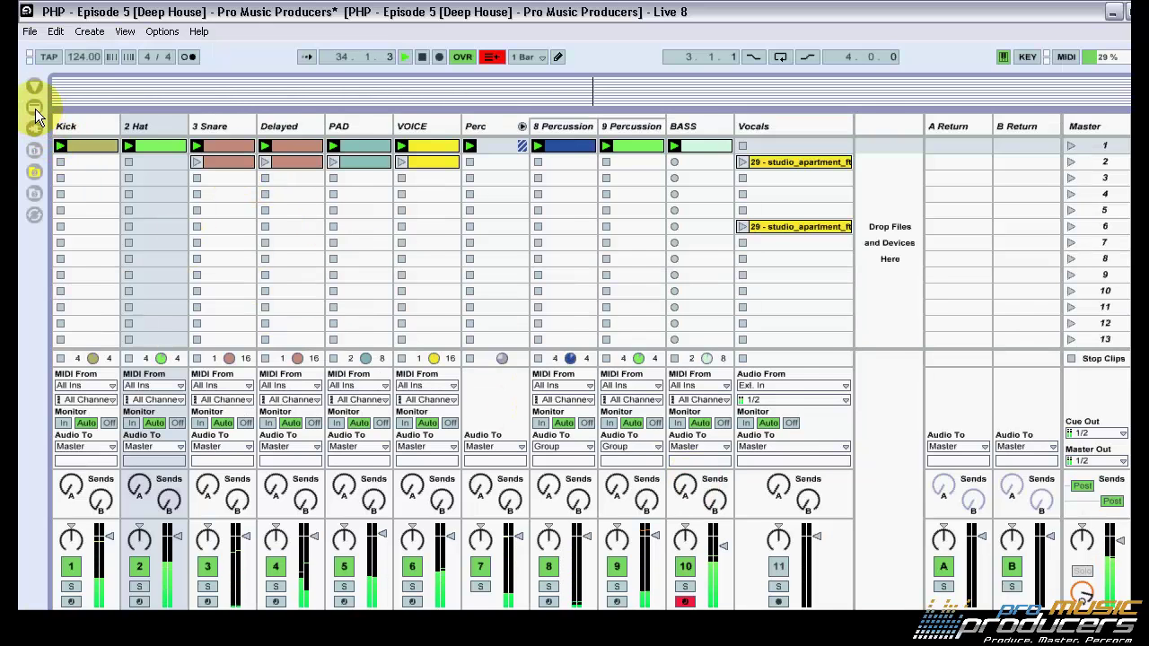
Add an Auto Filter audio effect to the Master track and lower its low-pass cutoff frequency.
{"action": "left_click", "coordinate": [35, 25]}
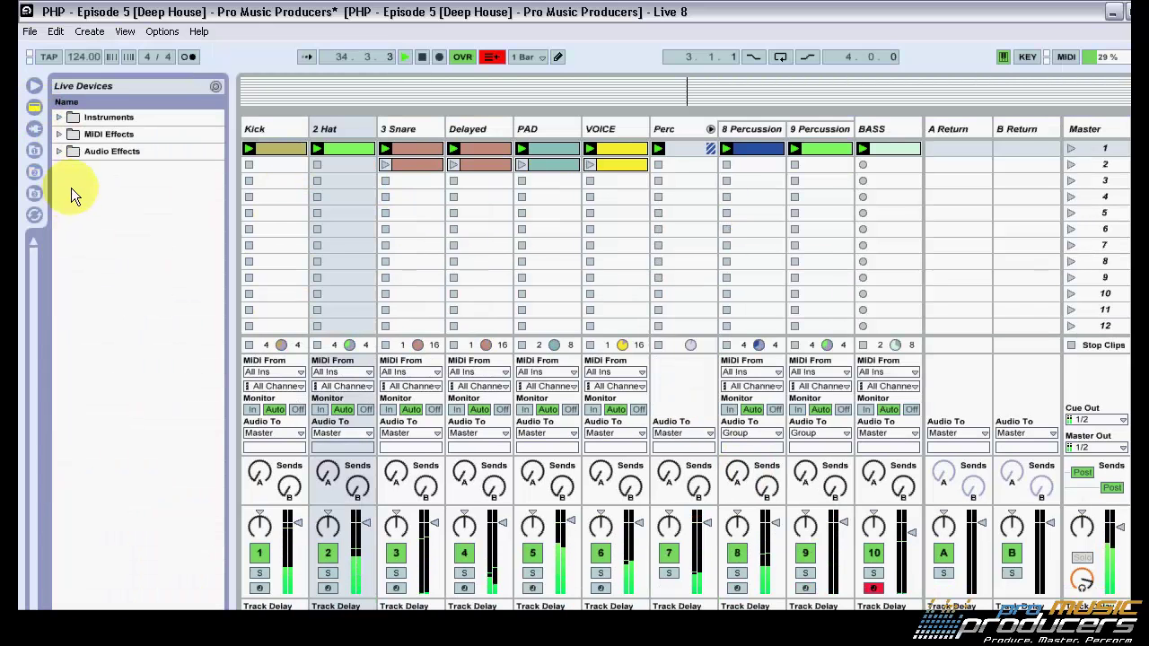
{"action": "left_click", "coordinate": [59, 151]}
{"action": "left_click", "coordinate": [102, 186]}
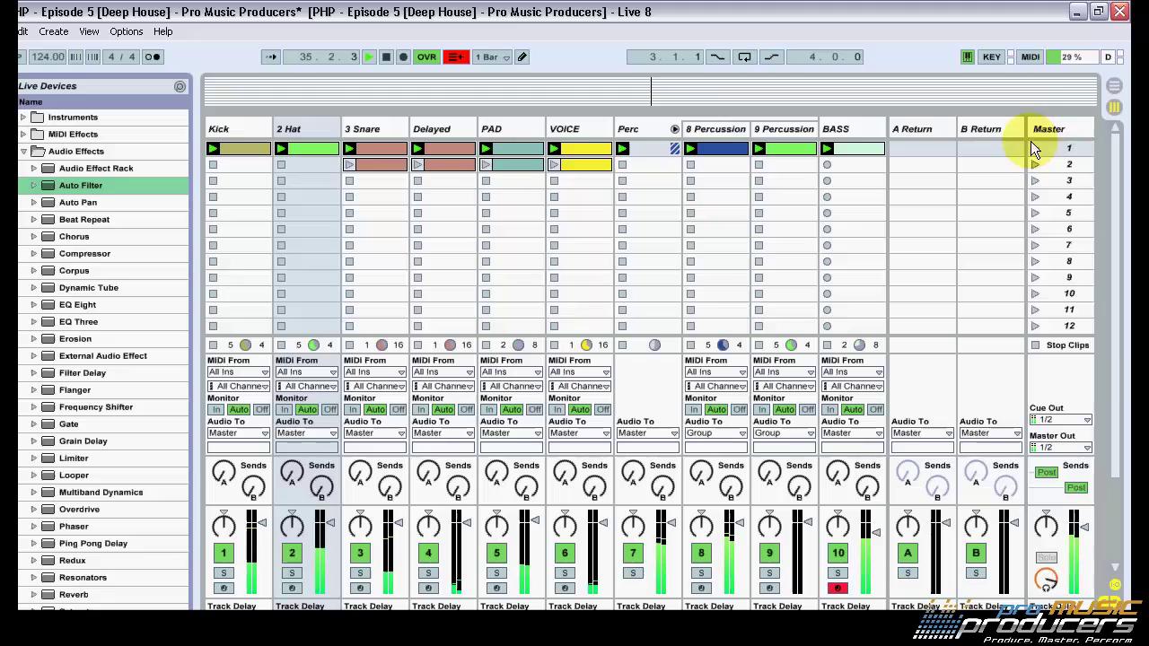
{"action": "left_click_drag", "start_coordinate": [1031, 142], "coordinate": [1069, 124]}
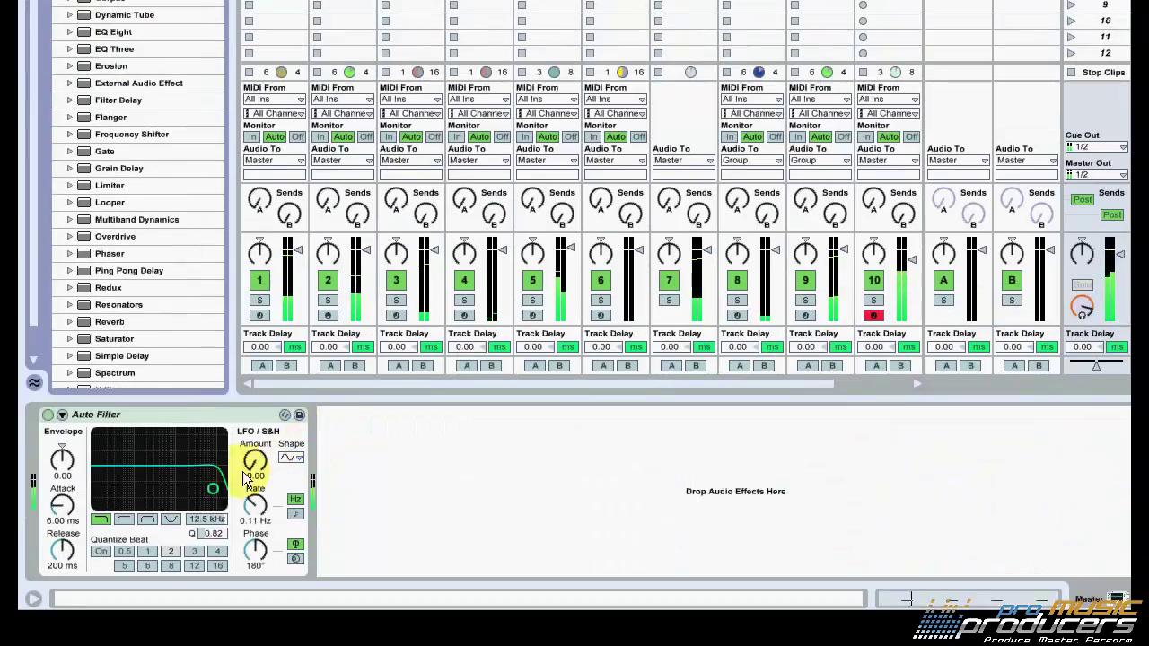
{"action": "left_click_drag", "start_coordinate": [213, 483], "coordinate": [155, 471]}
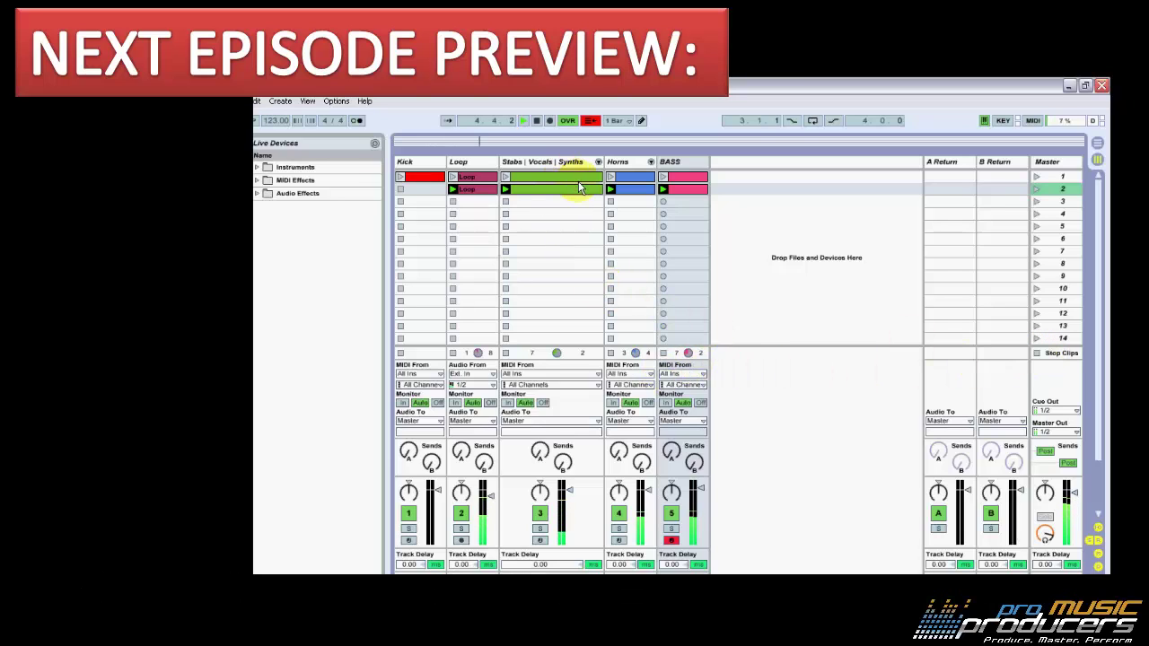
Launch scene 1 and, with the browser hidden, unfold the Stabs | Vocals | Synths and Horns tracks to show their chains.
{"action": "left_click", "coordinate": [1039, 176]}
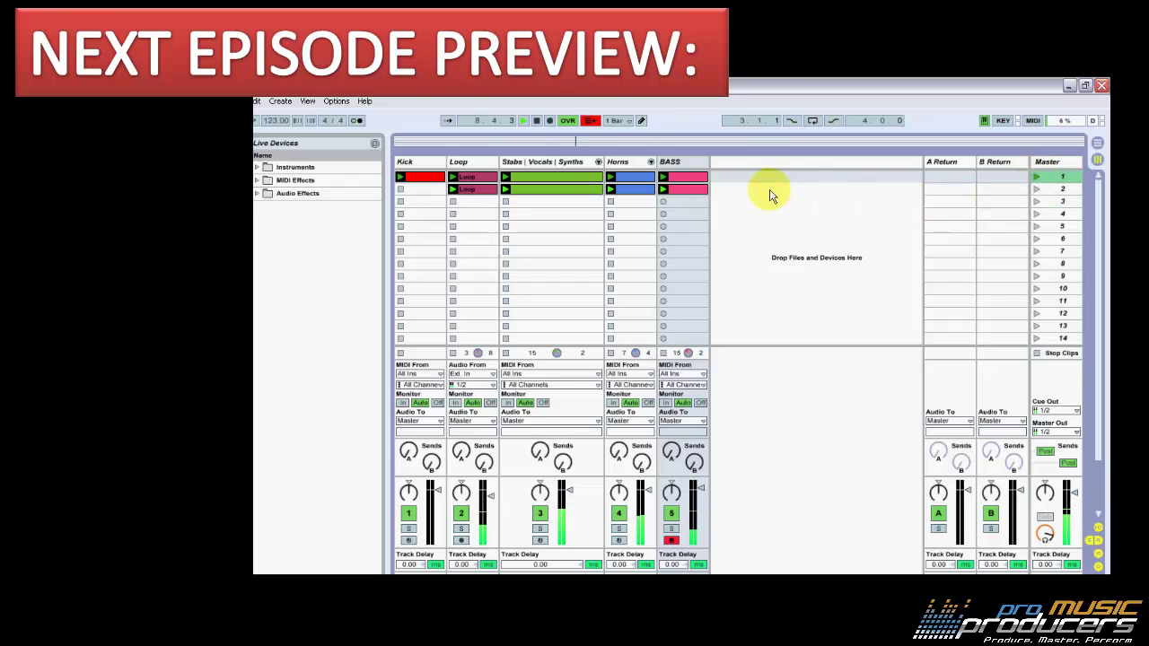
{"action": "left_click", "coordinate": [596, 161]}
{"action": "left_click", "coordinate": [599, 162]}
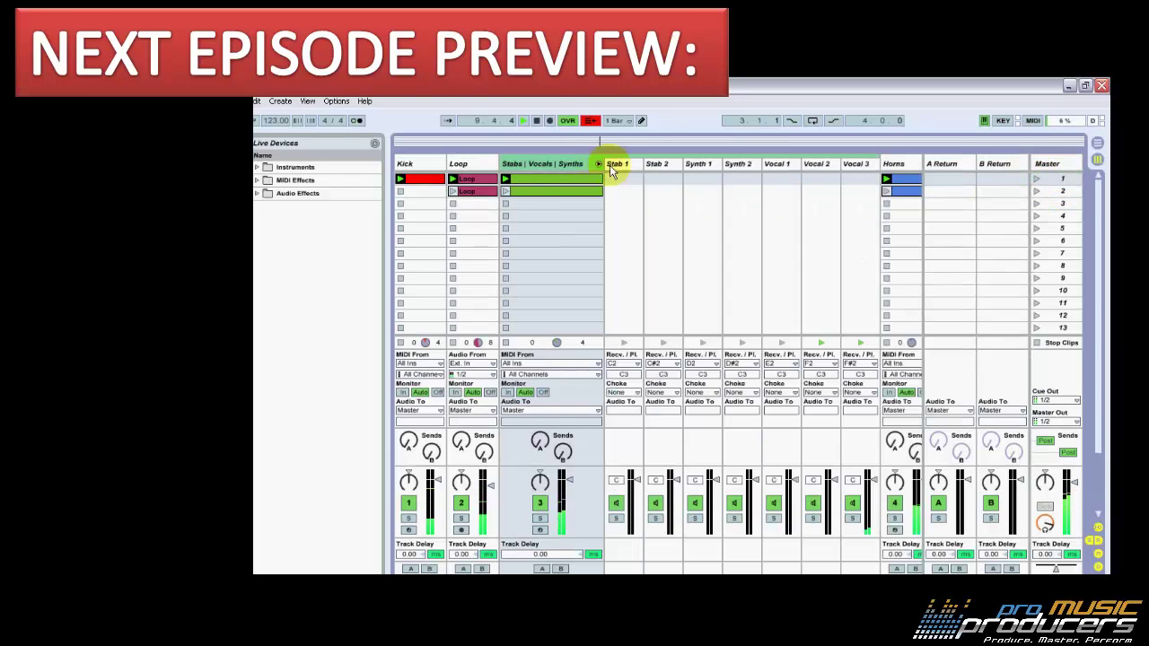
{"action": "left_click", "coordinate": [265, 149]}
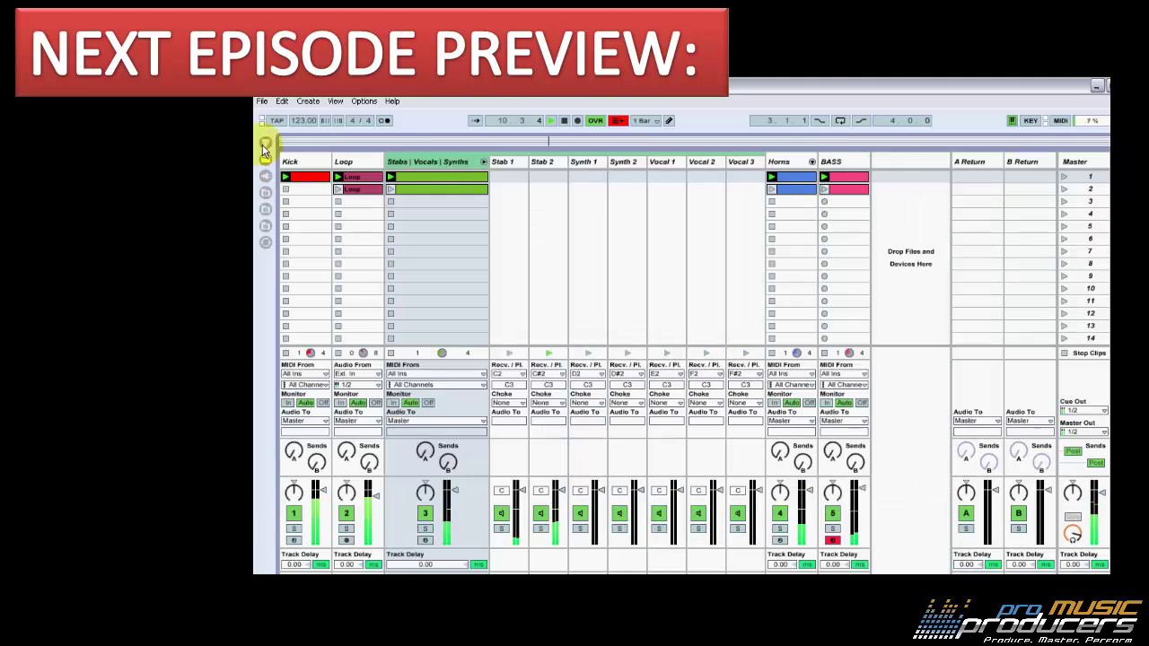
{"action": "left_click", "coordinate": [812, 162]}
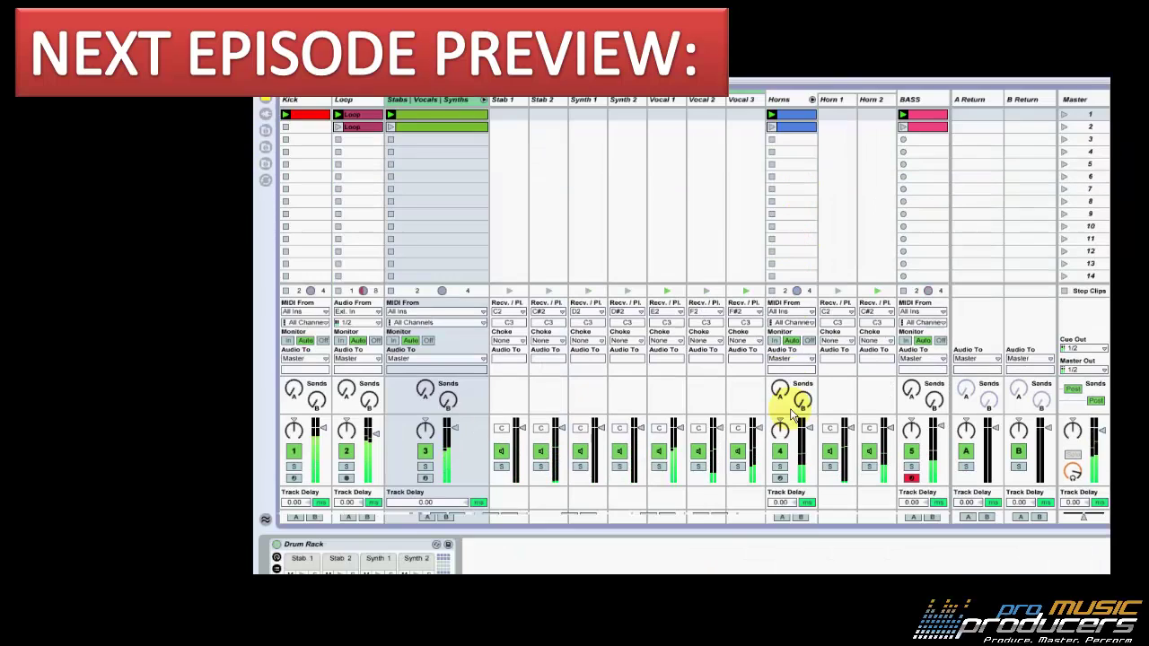